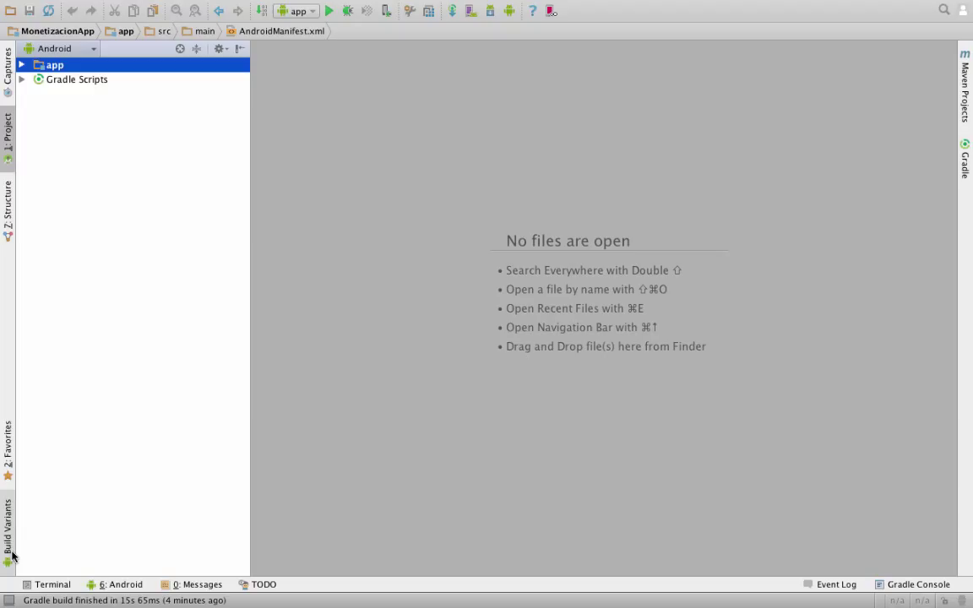
# Change the app module's build variant from debug to release in the Build Variants panel.
pyautogui.click(10, 553)
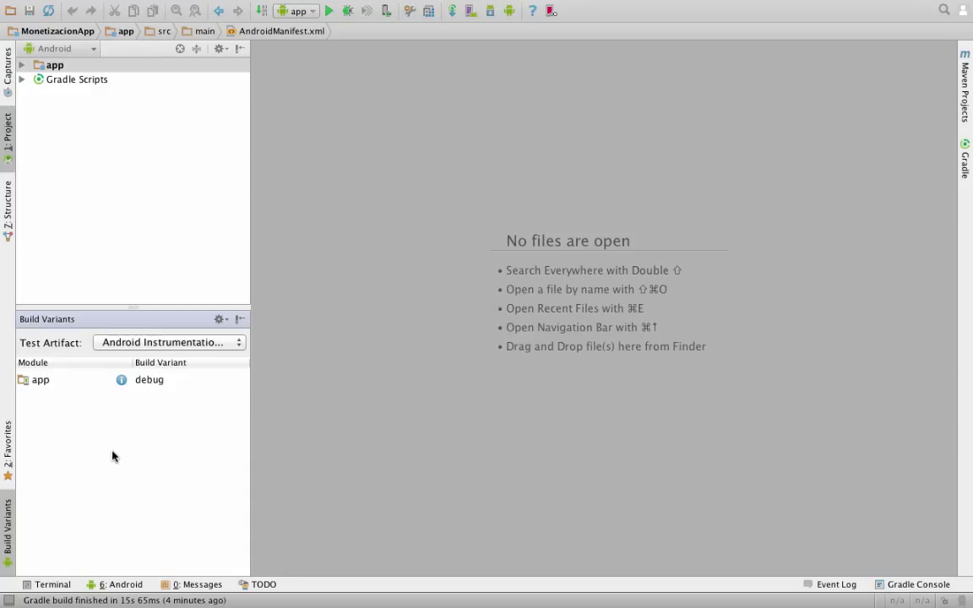
pyautogui.click(161, 380)
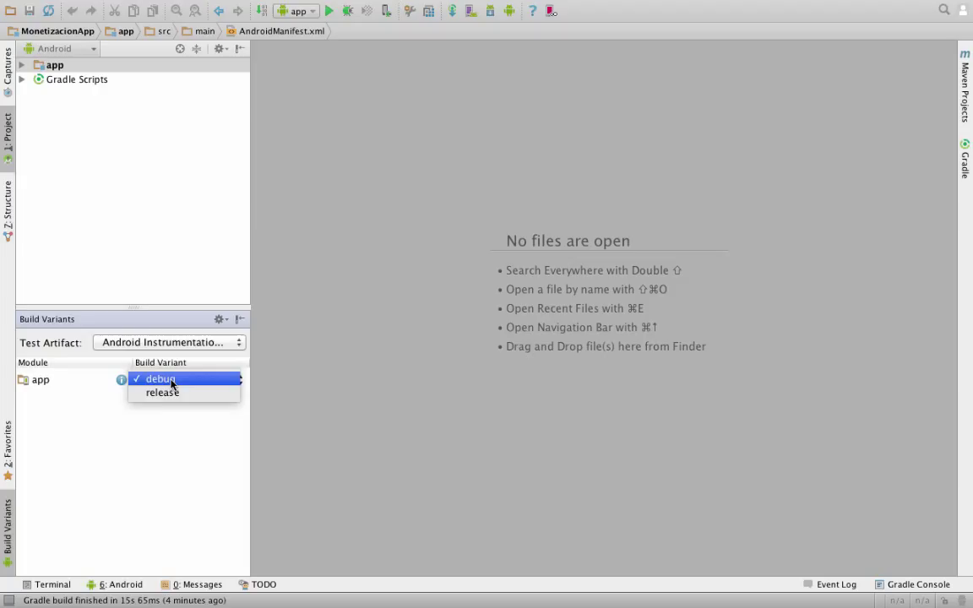
pyautogui.click(156, 394)
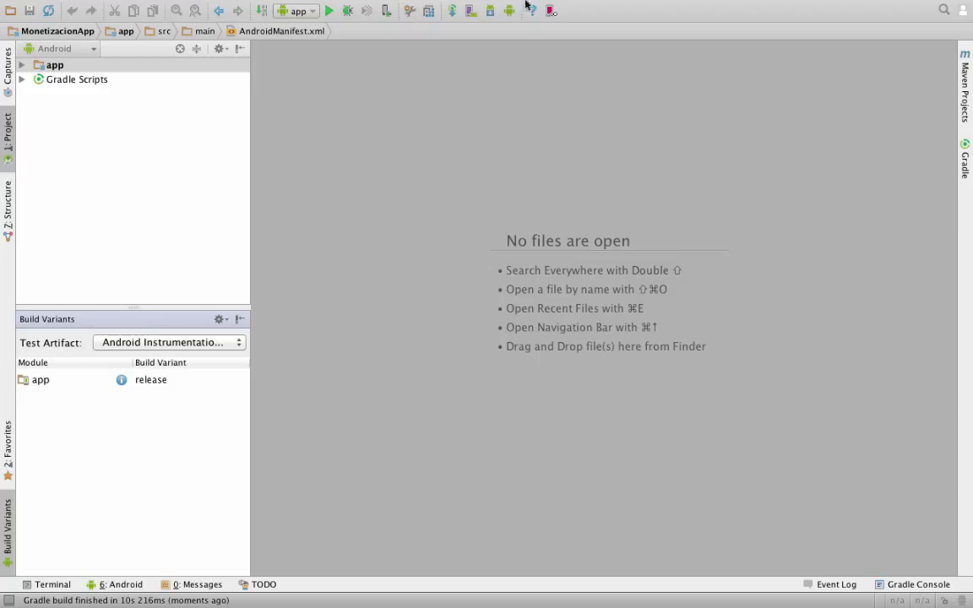
# Start Build > Generate Signed APK with module app and advance to the key store step.
pyautogui.click(460, 9)
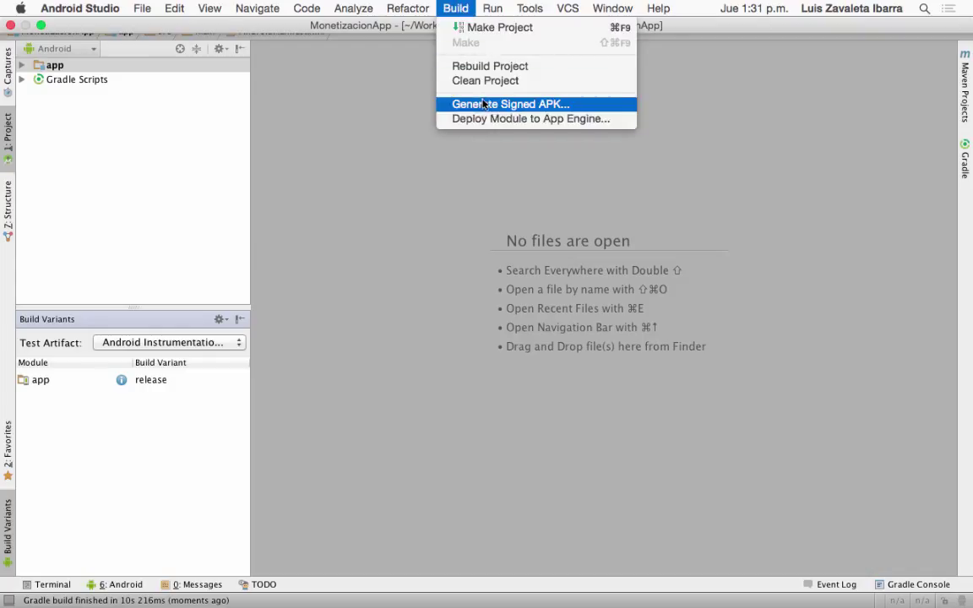
pyautogui.click(560, 106)
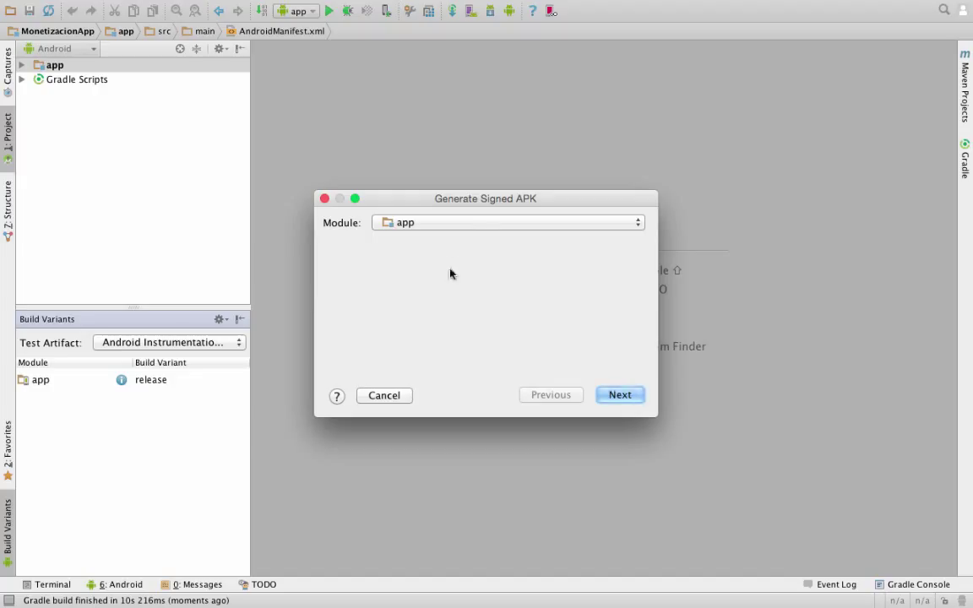
pyautogui.click(472, 222)
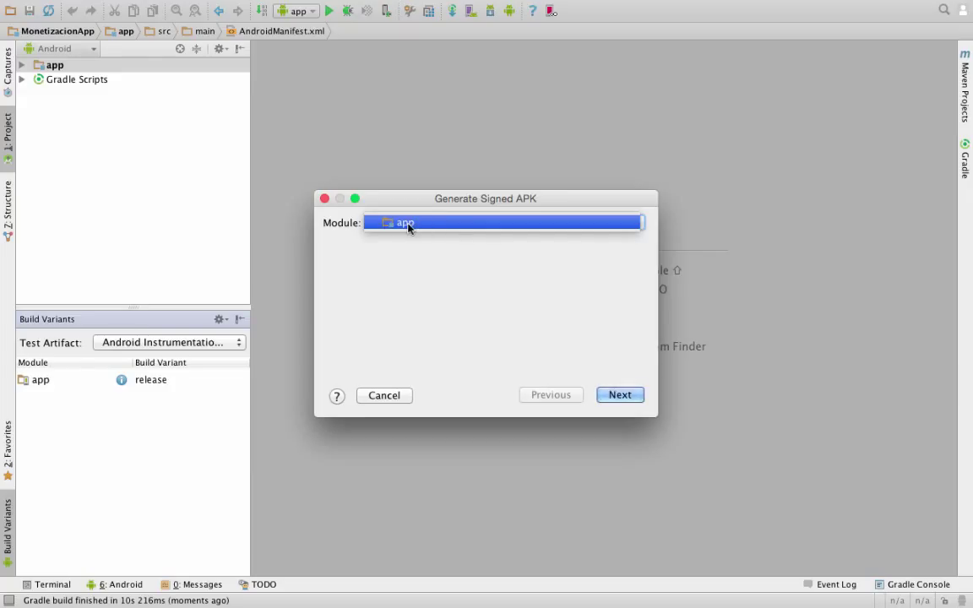
pyautogui.click(407, 224)
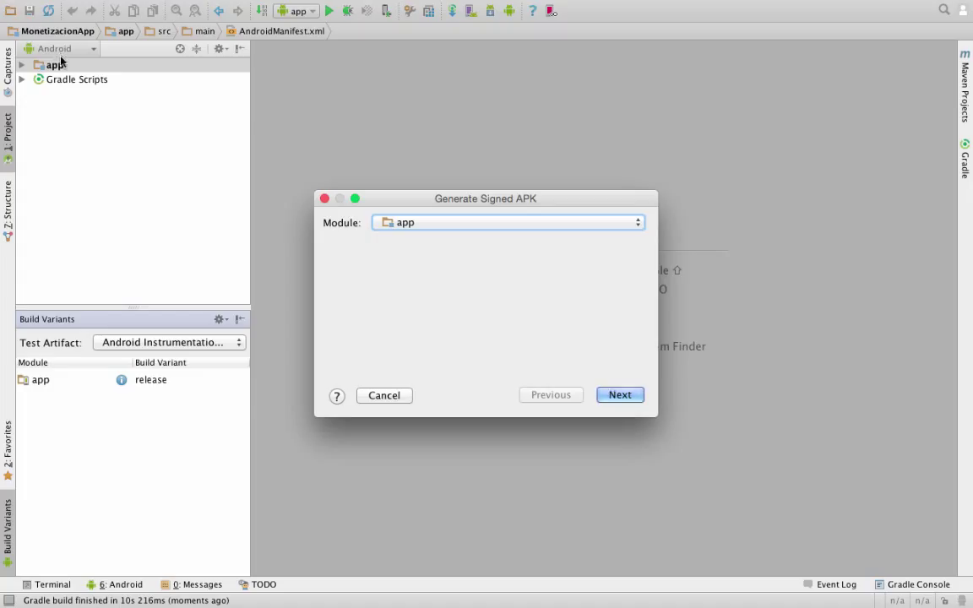
pyautogui.click(624, 395)
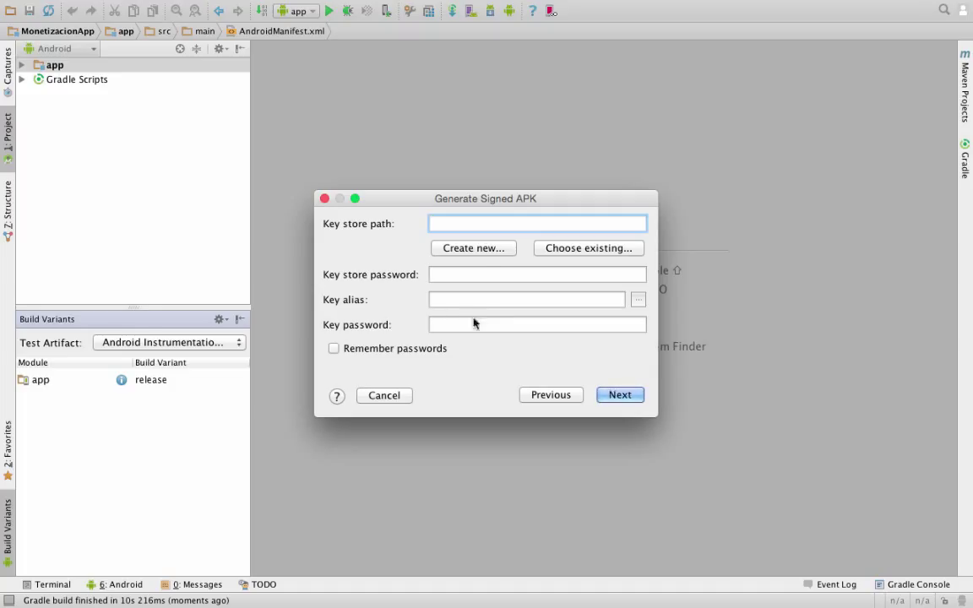
# Choose Create new... under Key store path to bring up the New Key Store form.
pyautogui.click(467, 250)
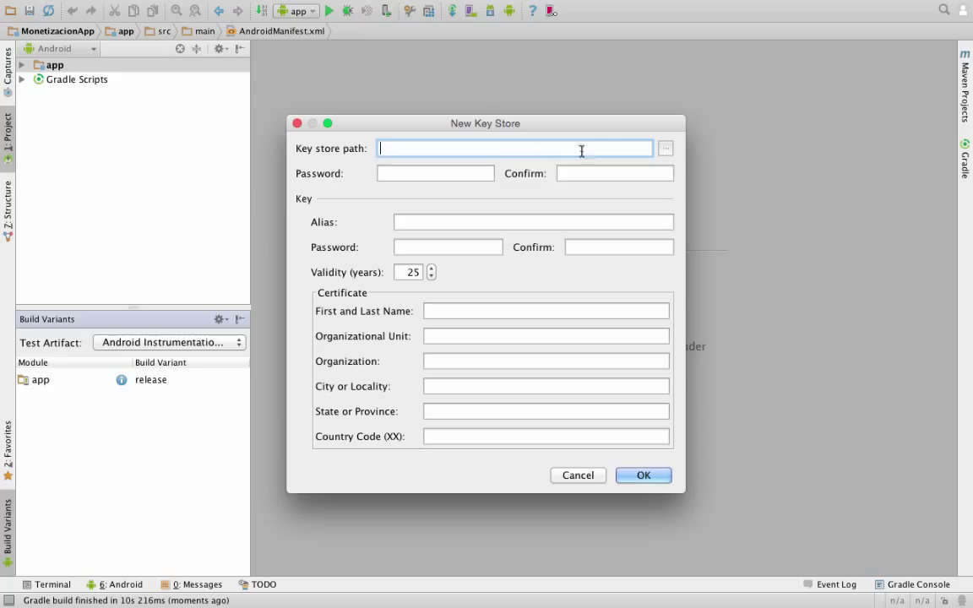
# Set the new key store path to almacenclave.jks on the Desktop.
pyautogui.click(666, 149)
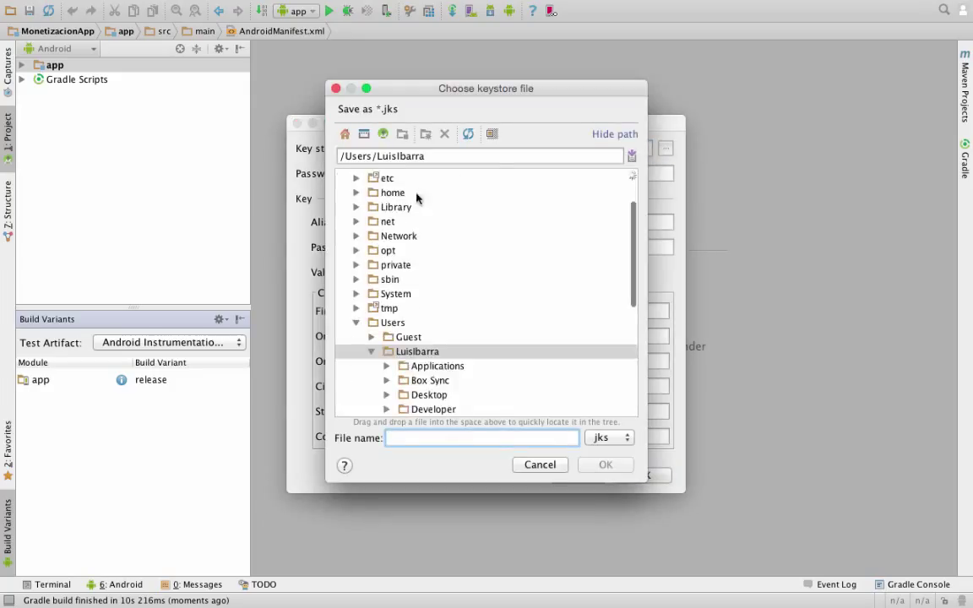
pyautogui.scroll(-6, 405, 253)
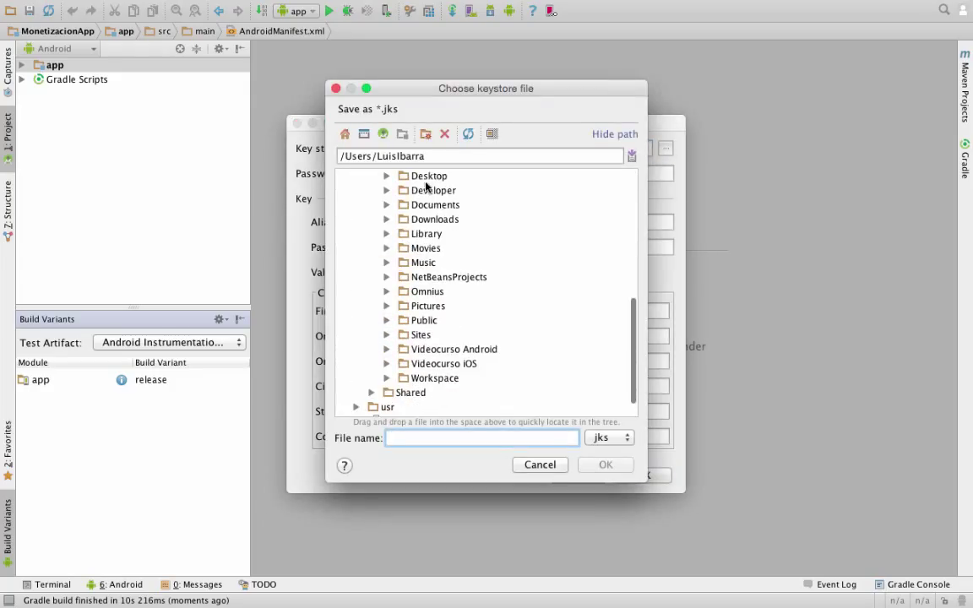
pyautogui.click(432, 190)
pyautogui.click(405, 176)
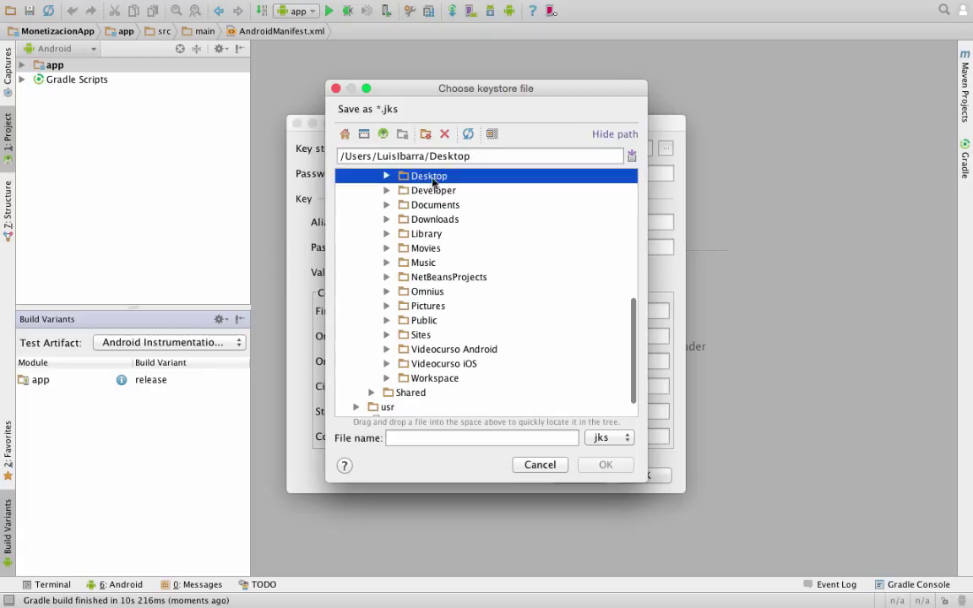
pyautogui.click(405, 438)
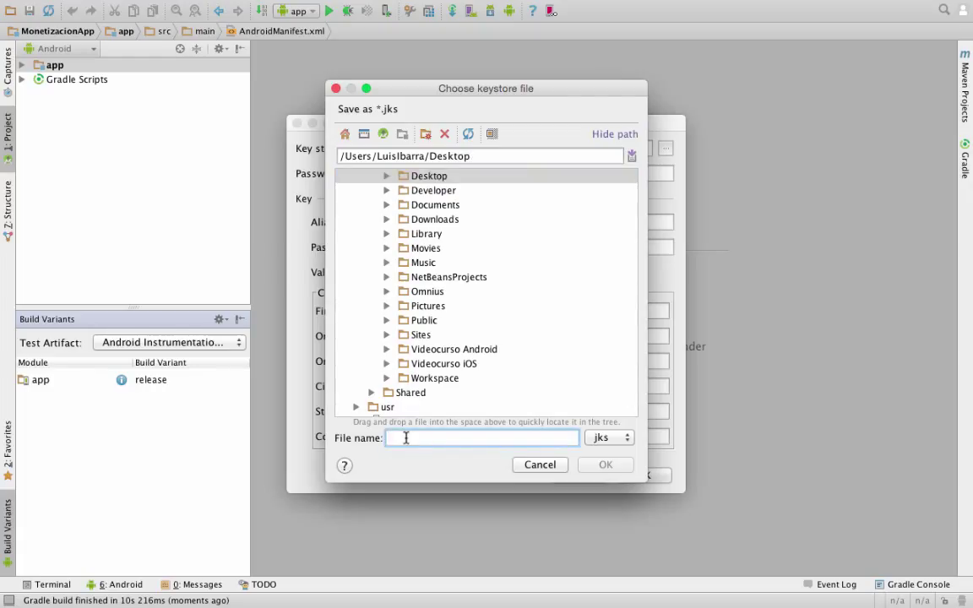
pyautogui.write('almacenclave')
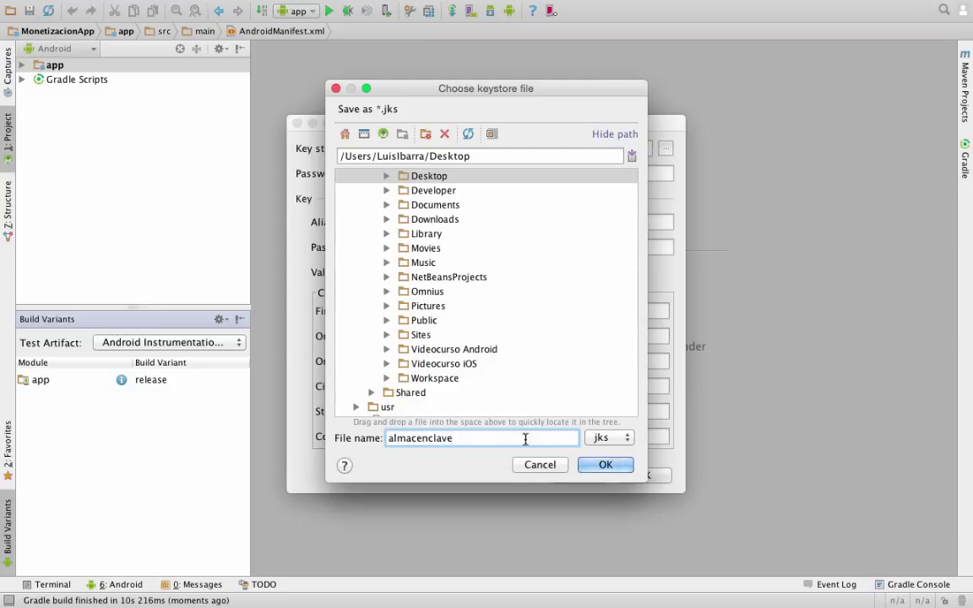
pyautogui.click(596, 467)
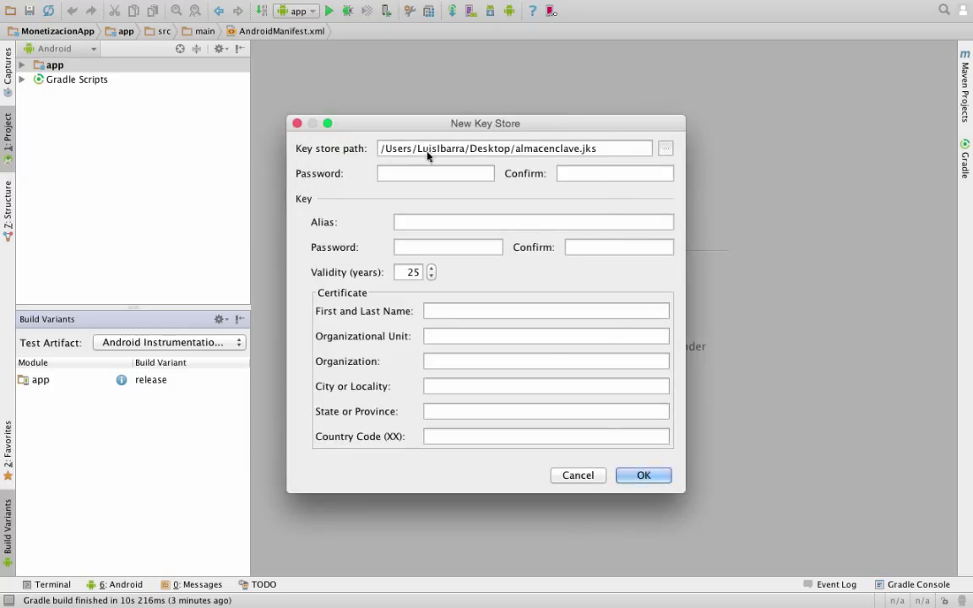
# Enter the key store password and its confirmation.
pyautogui.click(461, 175)
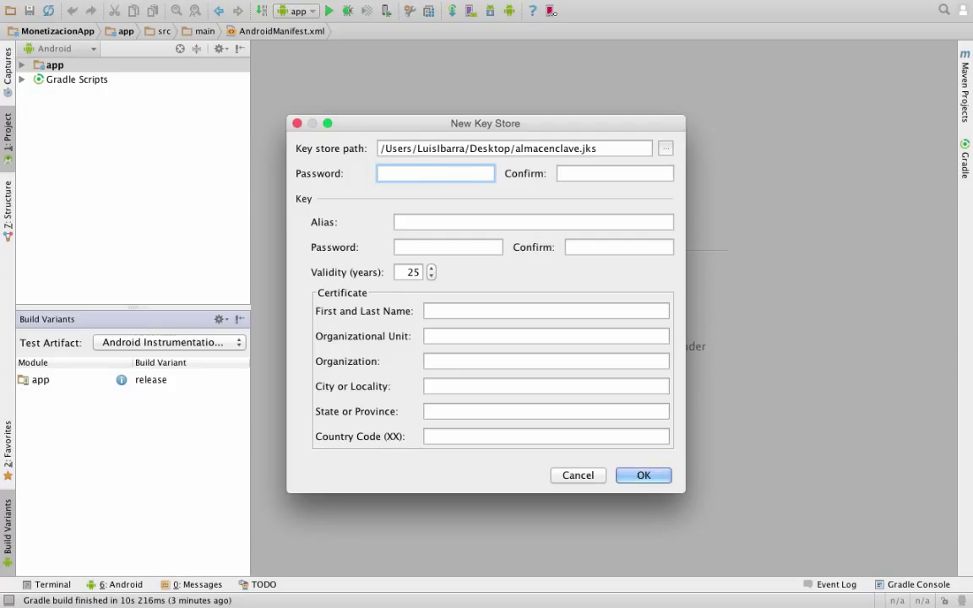
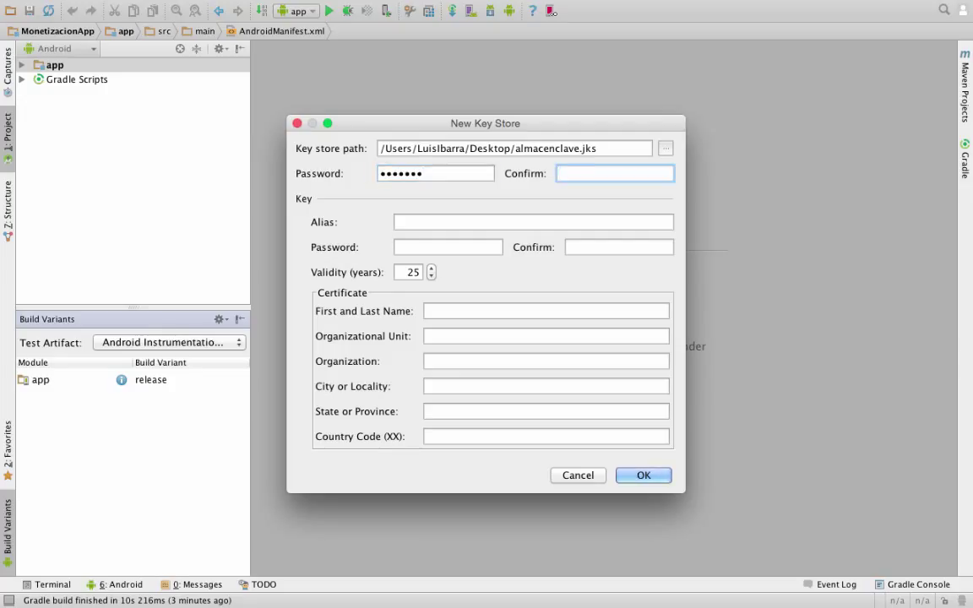
pyautogui.write('•••••••')
pyautogui.click(436, 177)
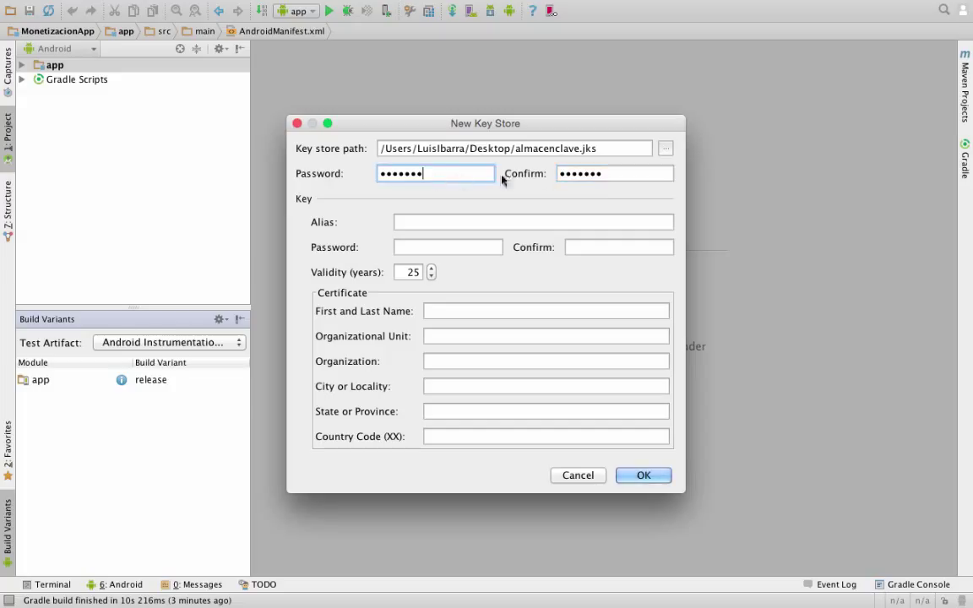
pyautogui.click(601, 178)
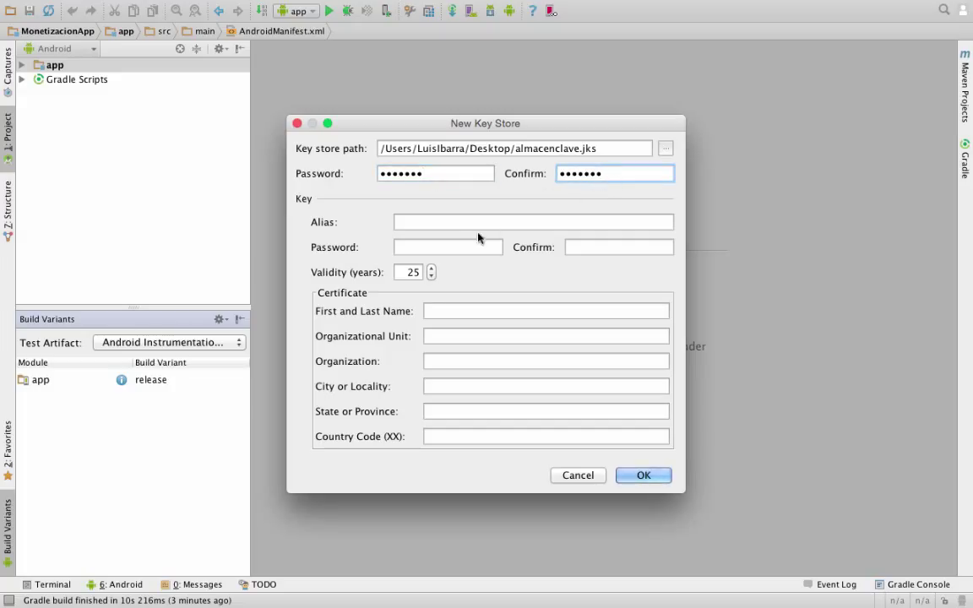
# Set the key alias to Omnius and enter and confirm the key password.
pyautogui.click(450, 224)
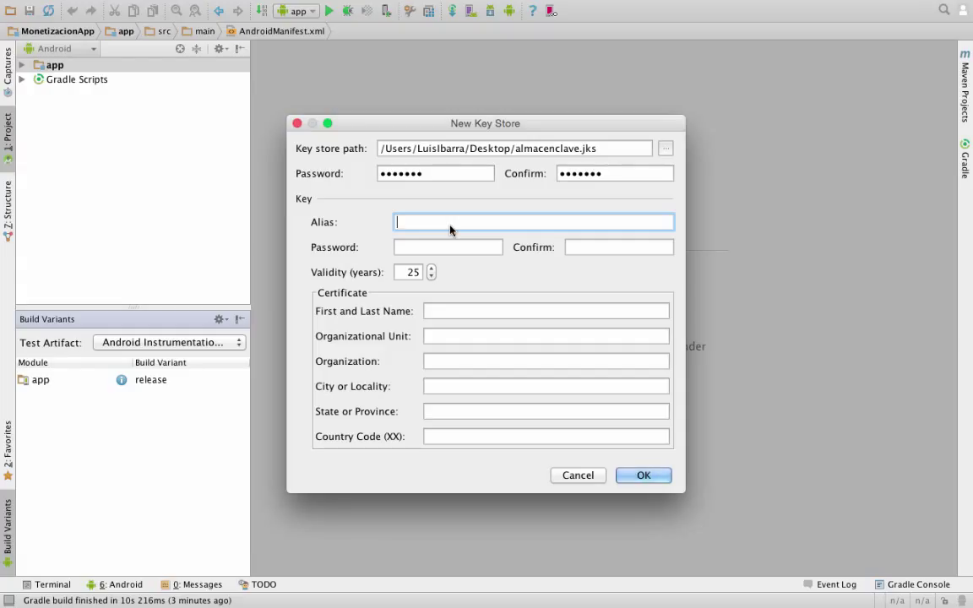
pyautogui.write('Omnius')
pyautogui.press('Tab')
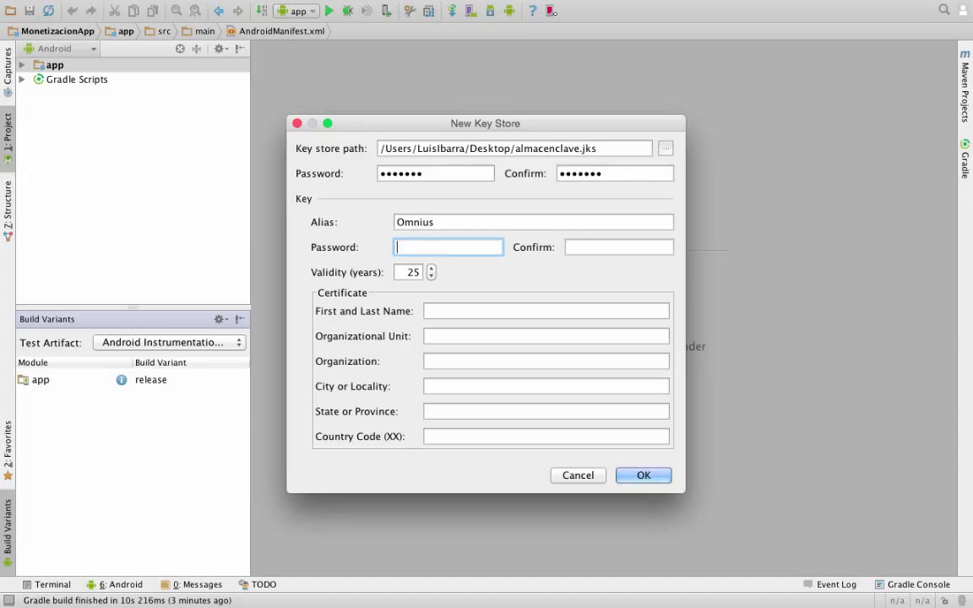
pyautogui.write('•••••••')
pyautogui.press('Tab')
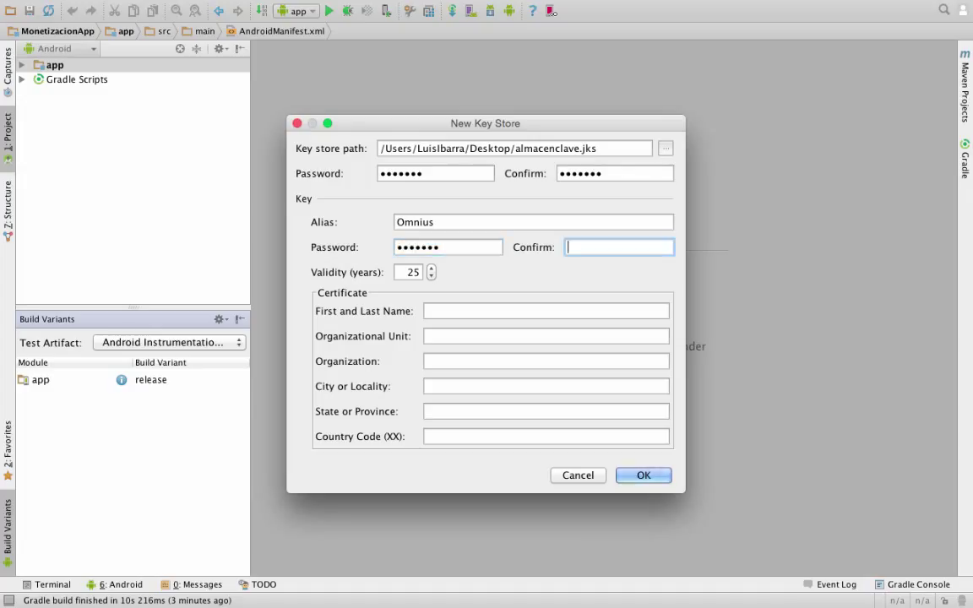
pyautogui.write('•••••••')
# Enter 'Omnius Soluciones en Tecnología.' as the certificate name and create the key store.
pyautogui.click(441, 309)
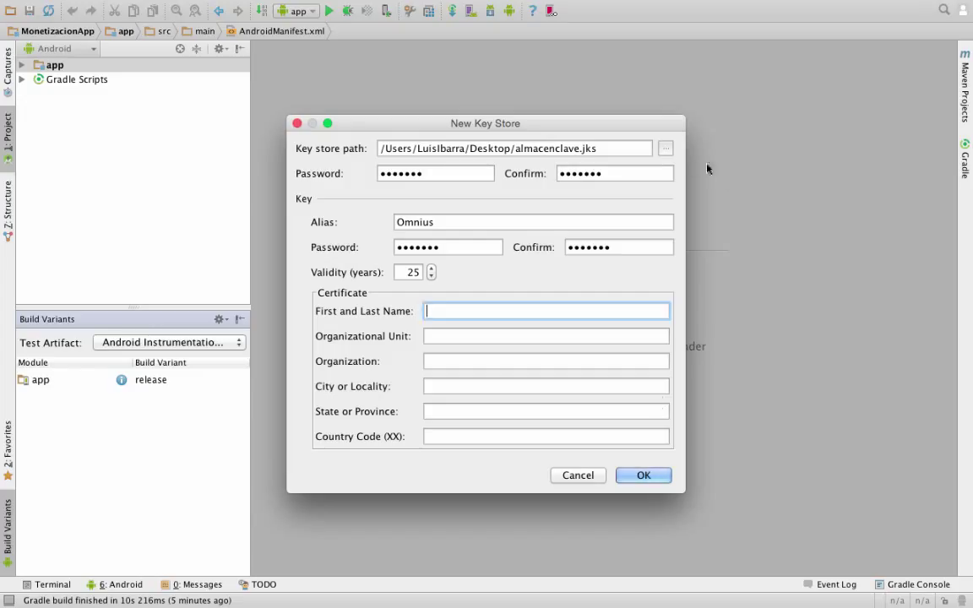
pyautogui.doubleClick(560, 148)
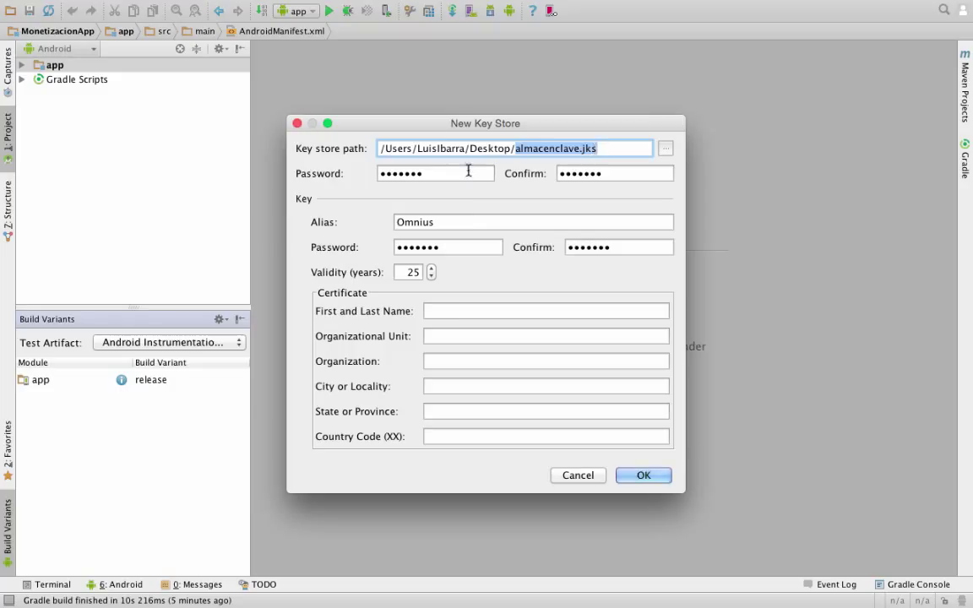
pyautogui.click(455, 309)
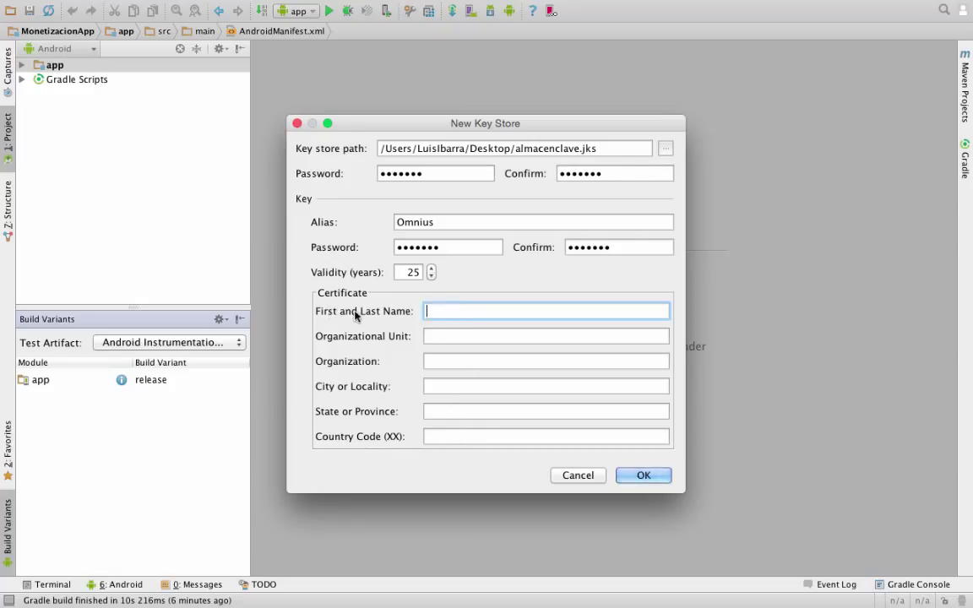
pyautogui.write('Omnius Soluciones en ')
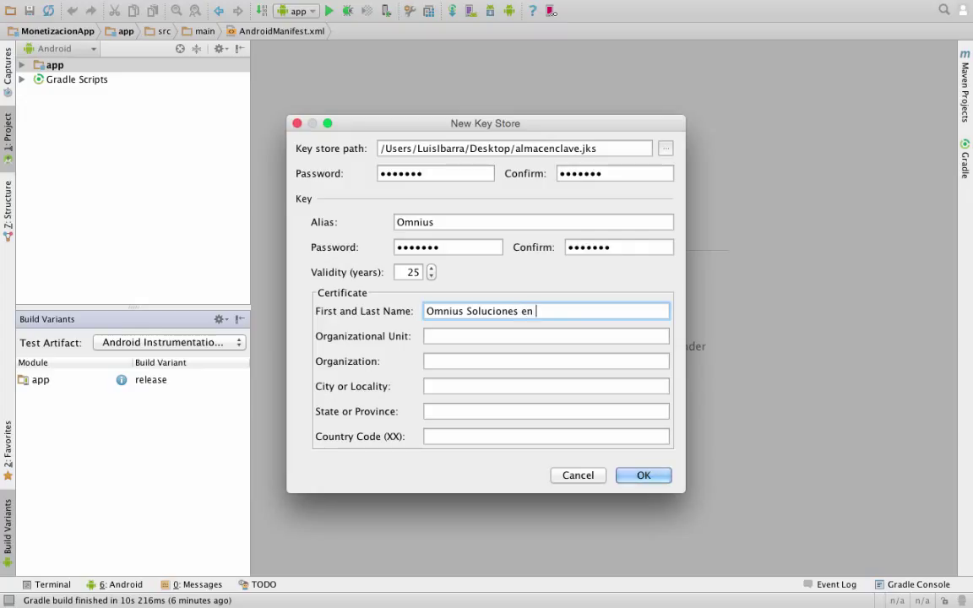
pyautogui.write('Tecnología.')
pyautogui.click(643, 478)
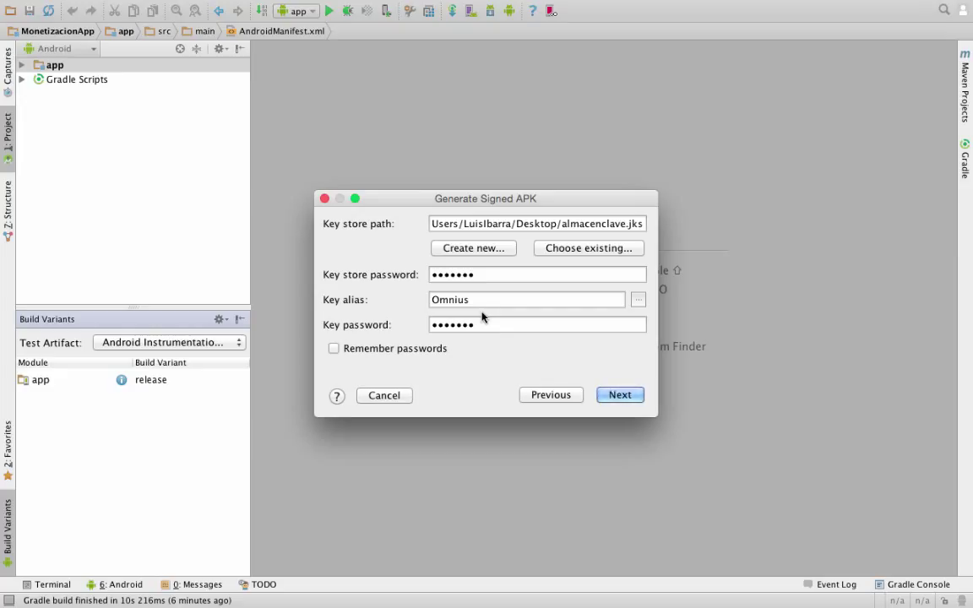
# Check the key store passwords and alias Omnius, leaving Remember passwords unchecked.
pyautogui.doubleClick(484, 274)
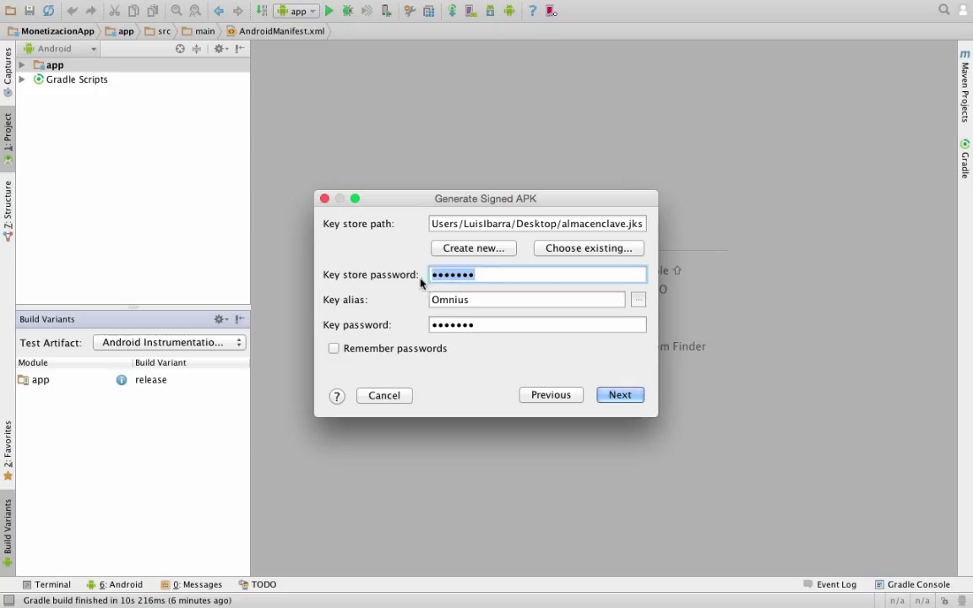
pyautogui.doubleClick(482, 324)
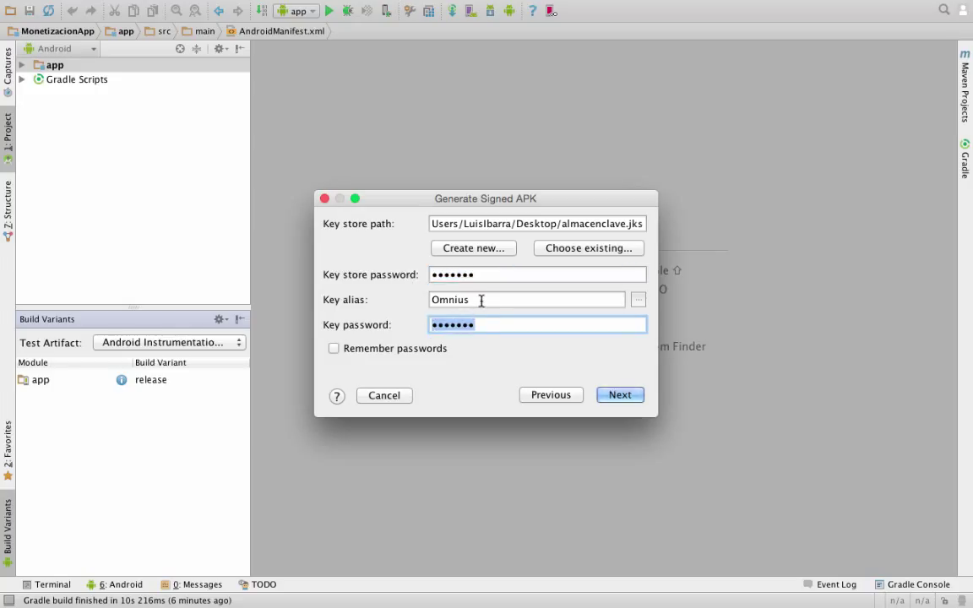
pyautogui.click(482, 299)
pyautogui.doubleClick(481, 300)
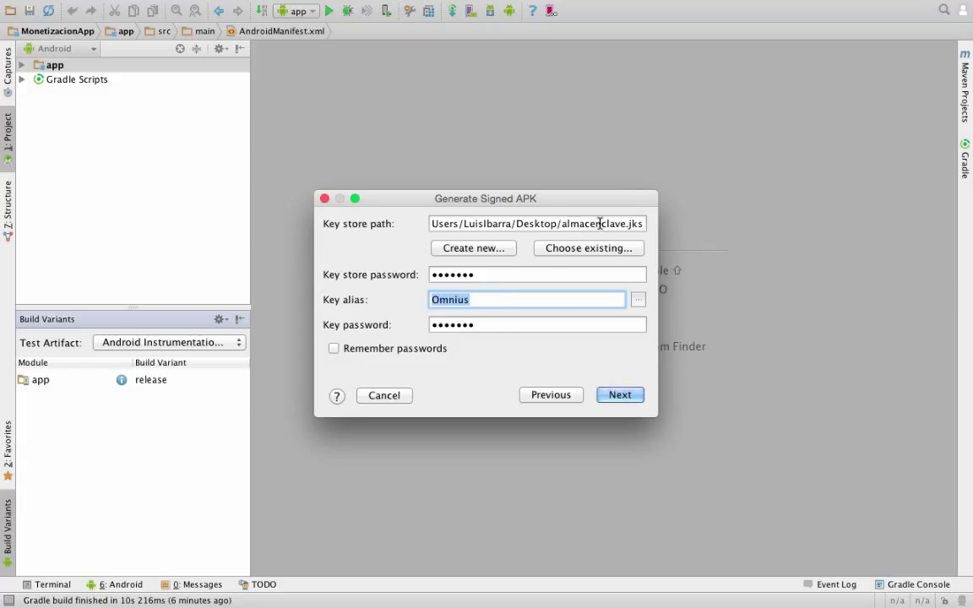
pyautogui.click(374, 349)
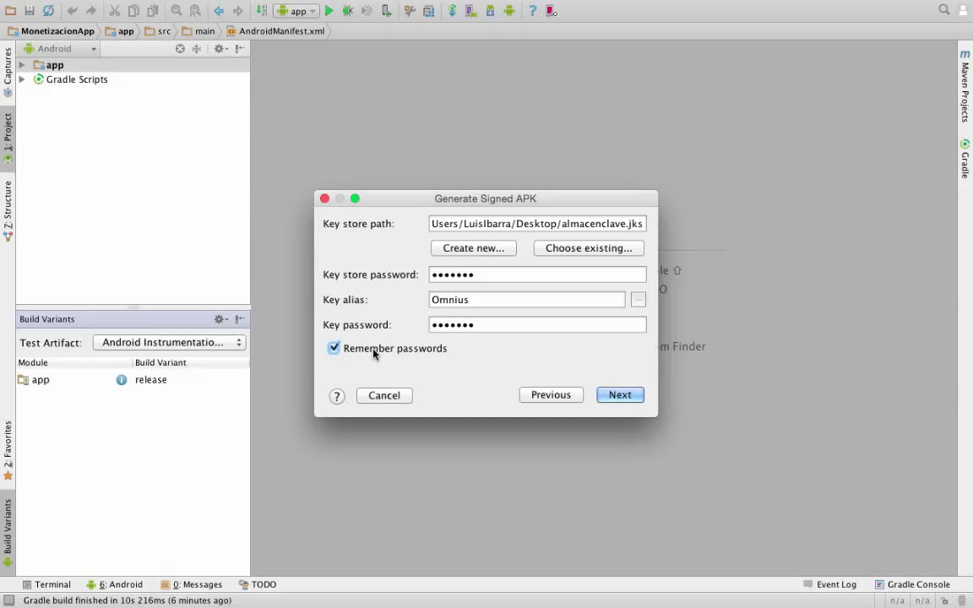
pyautogui.click(353, 349)
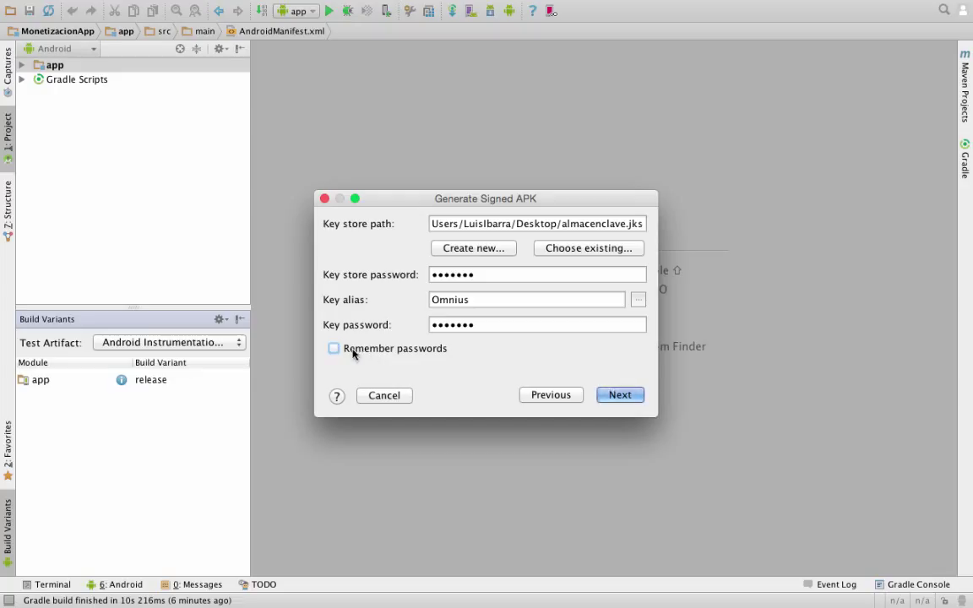
# Advance to the destination step and keep the build type set to release.
pyautogui.click(619, 395)
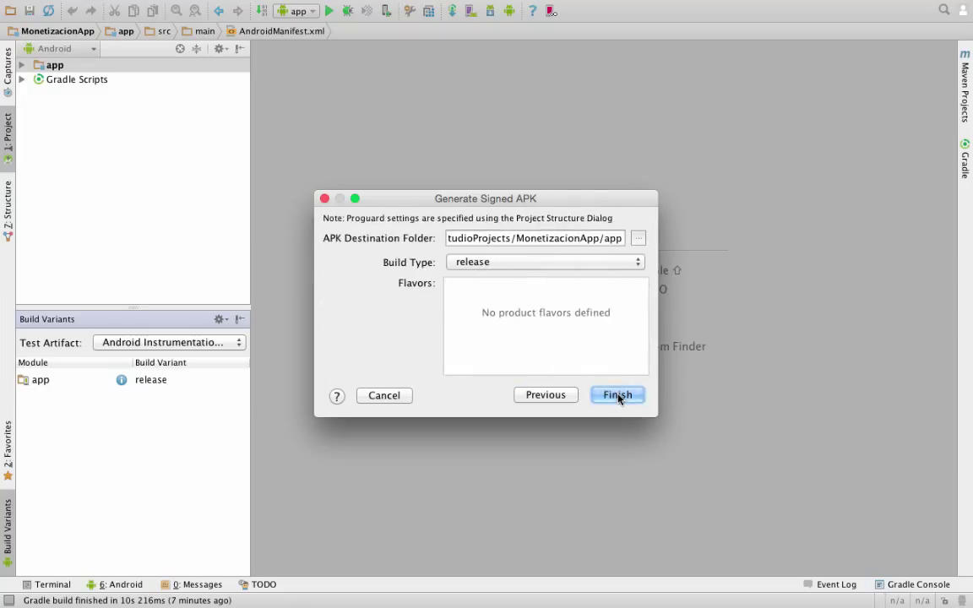
pyautogui.click(483, 263)
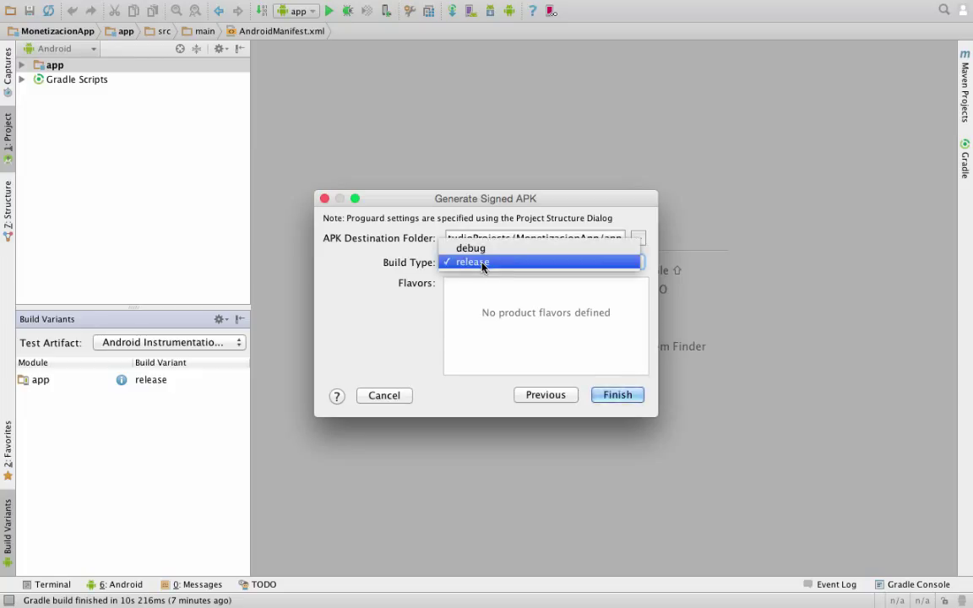
pyautogui.click(483, 264)
pyautogui.click(482, 262)
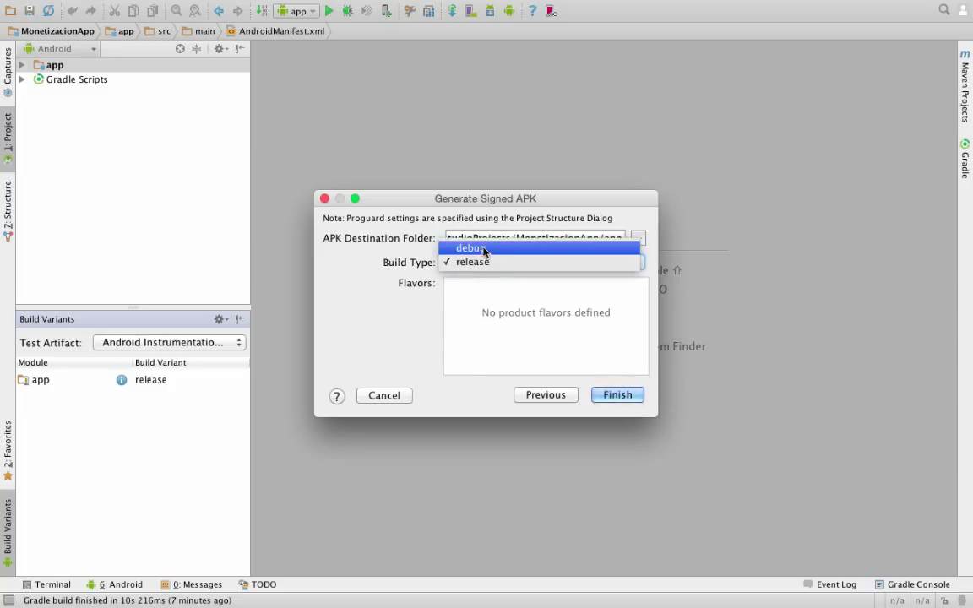
pyautogui.click(474, 268)
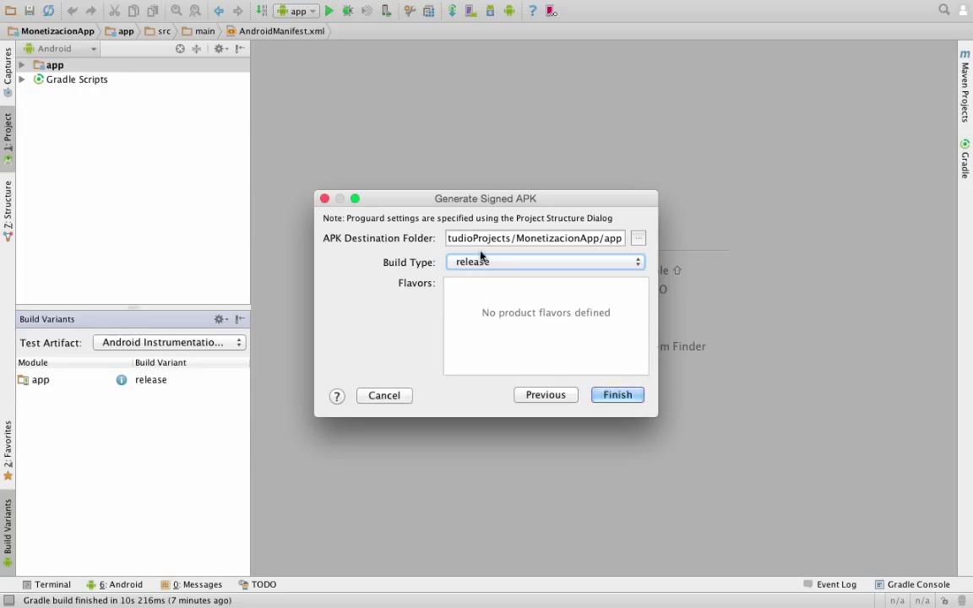
# Restore the APK destination folder path to end in MonetizacionApp/app.
pyautogui.tripleClick(575, 238)
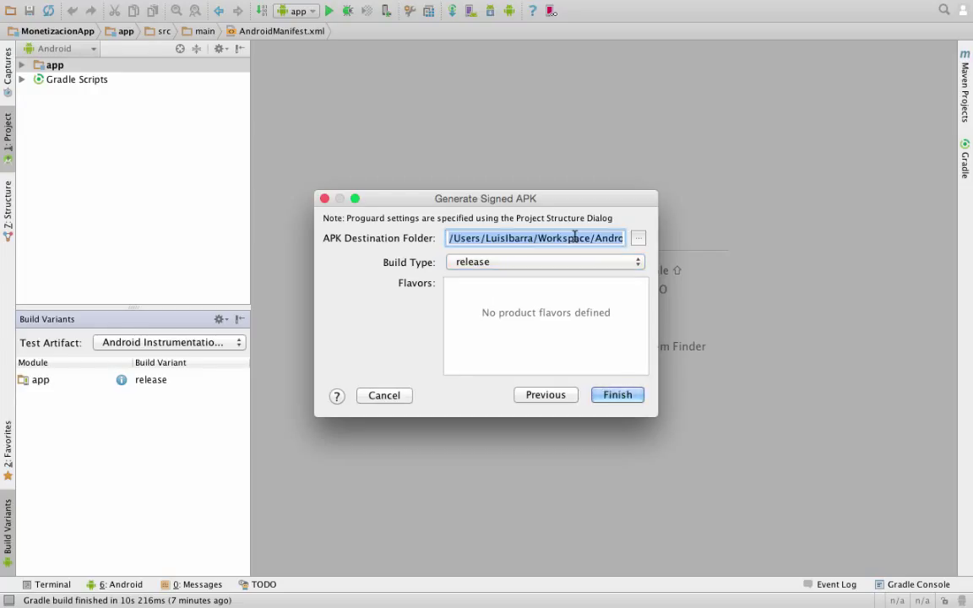
pyautogui.press('Right')
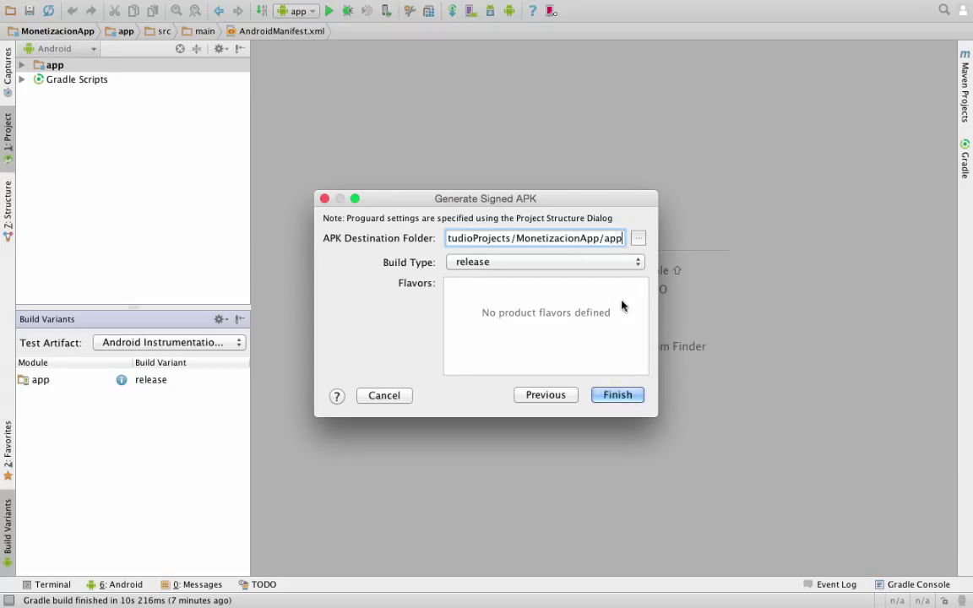
pyautogui.press('BackSpace')
pyautogui.press('BackSpace')
pyautogui.press('BackSpace')
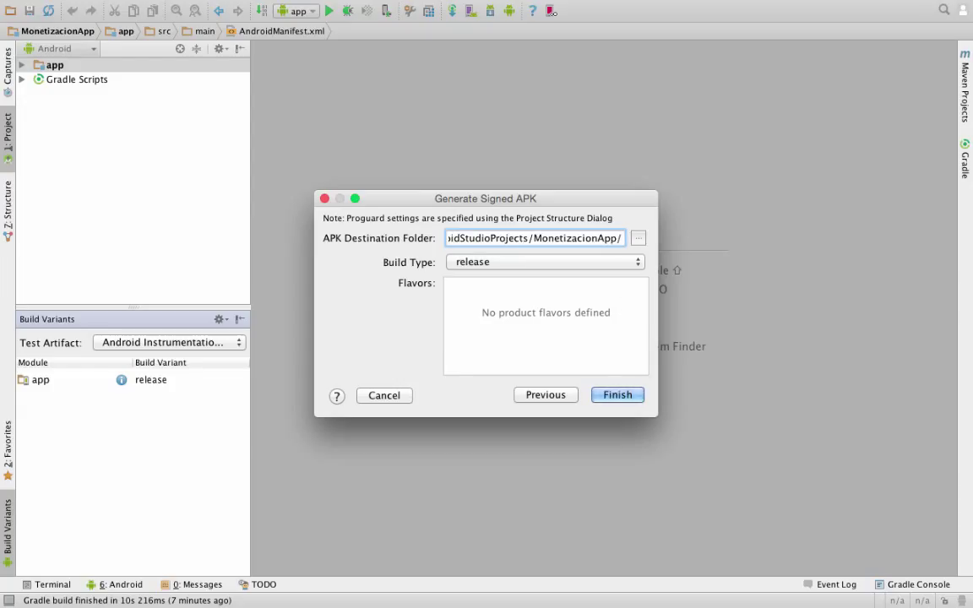
pyautogui.write('Monetizacio')
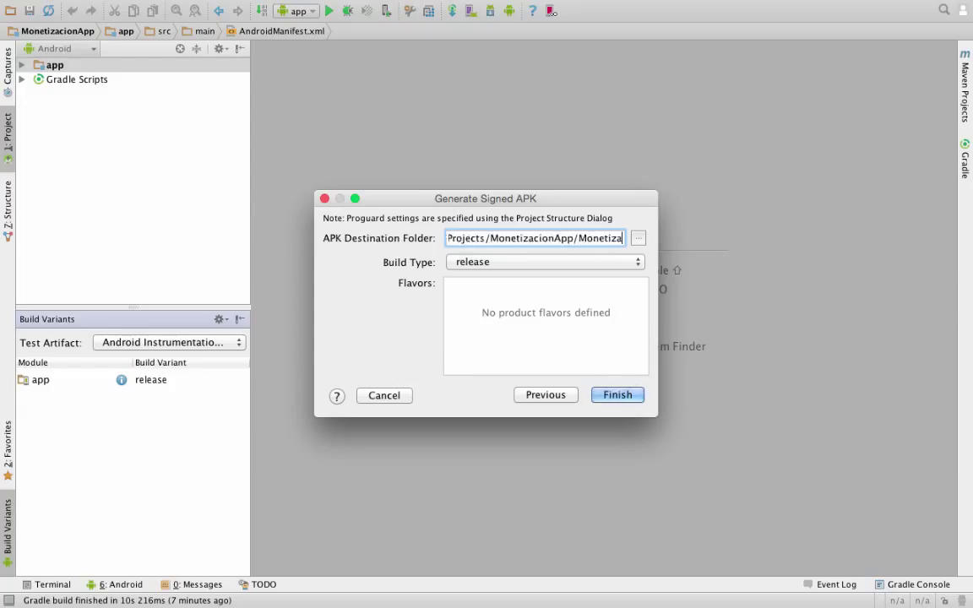
pyautogui.write('nApp')
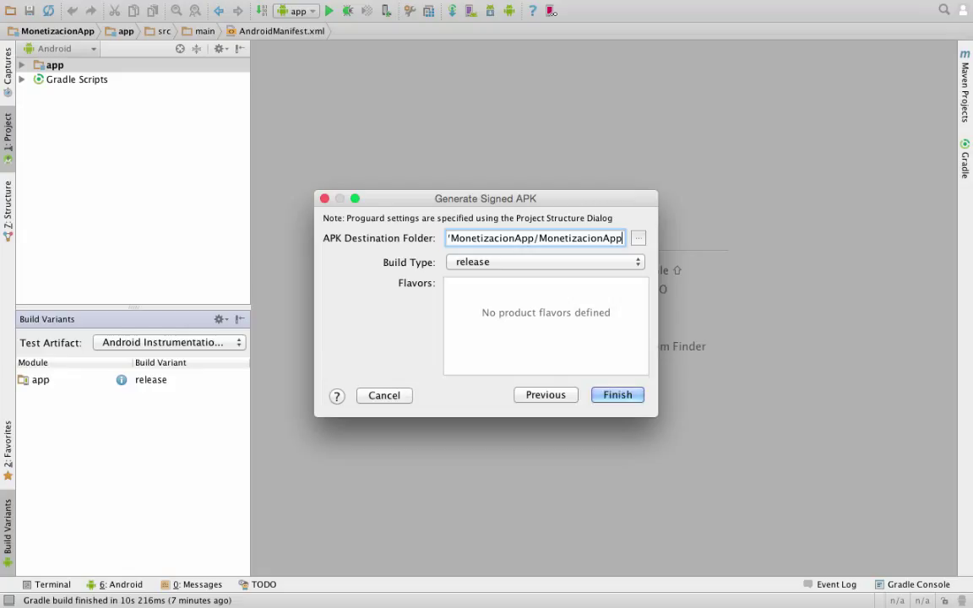
pyautogui.hotkey('shift', 'alt', 'Left')
pyautogui.write('app')
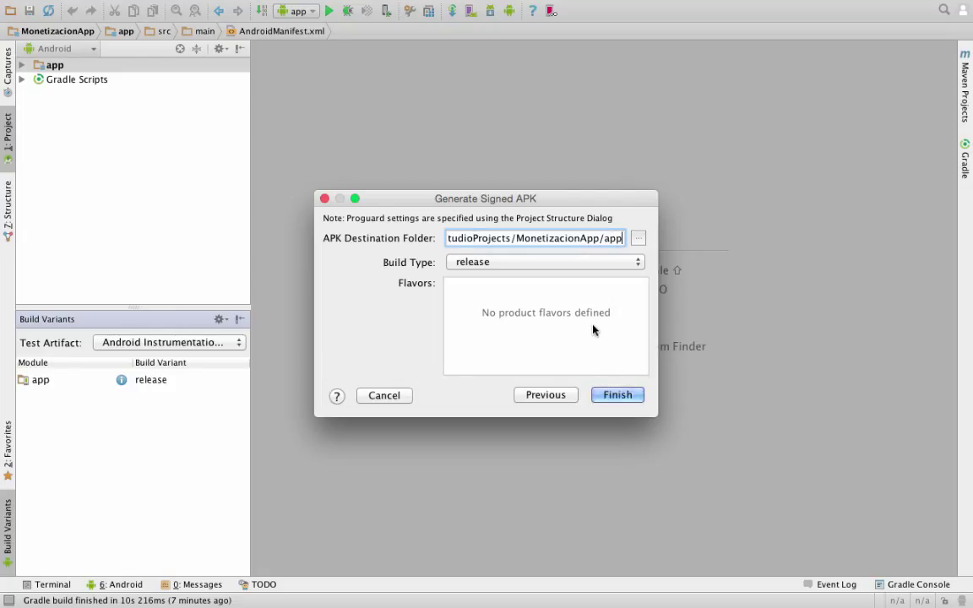
# Generate the signed release APK and close the success notification.
pyautogui.click(616, 396)
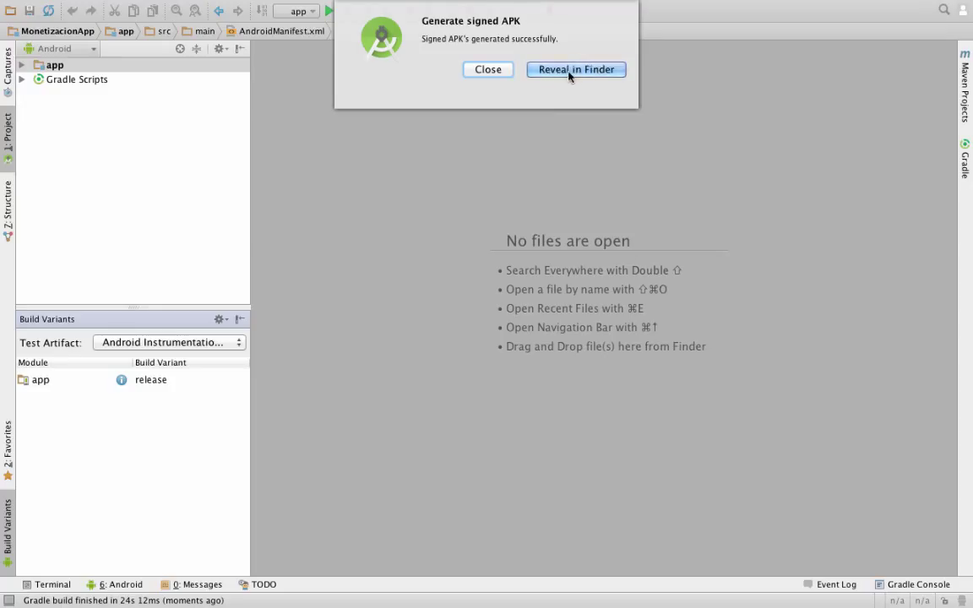
pyautogui.click(495, 73)
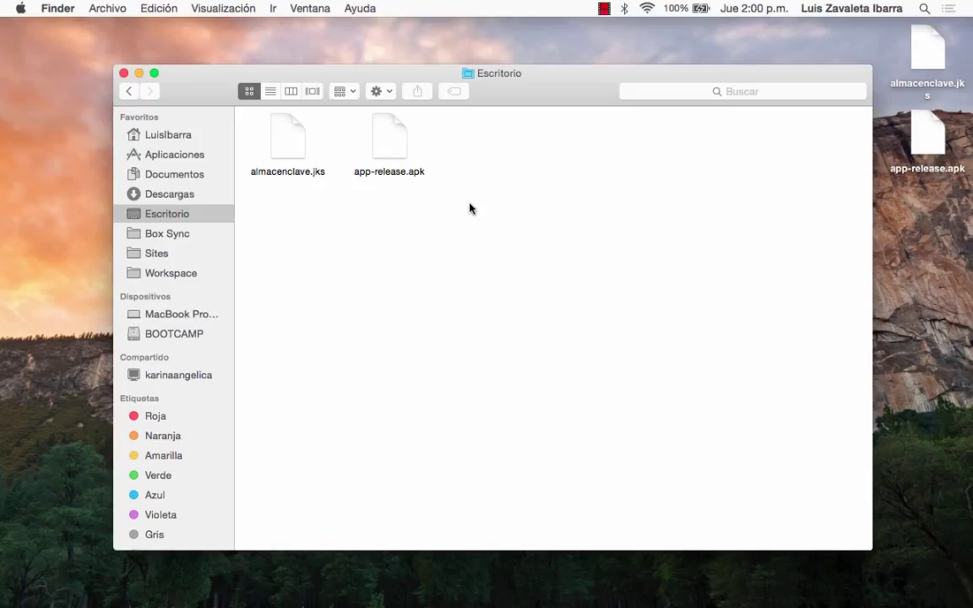
# Select almacenclave.jks and then app-release.apk in the Escritorio folder.
pyautogui.click(281, 143)
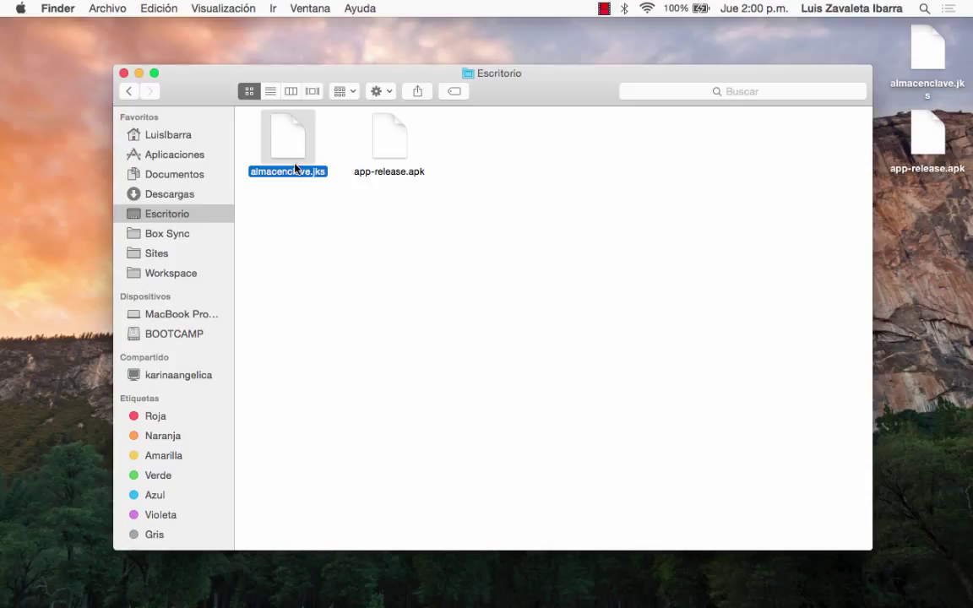
pyautogui.click(384, 139)
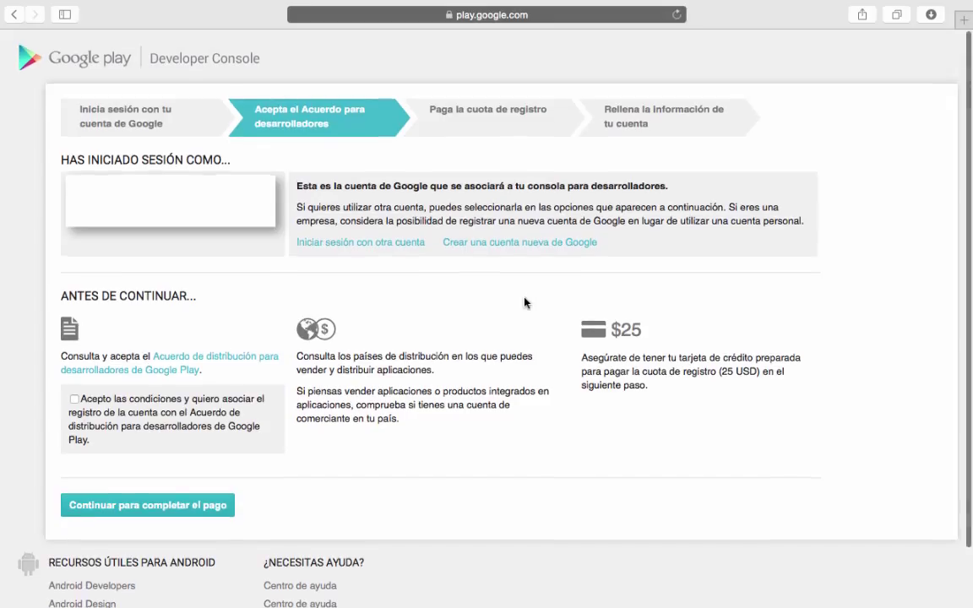
# Open and then dismiss the page's context menu on the Accept Developer Agreement step.
pyautogui.rightClick(525, 302)
pyautogui.click(406, 252)
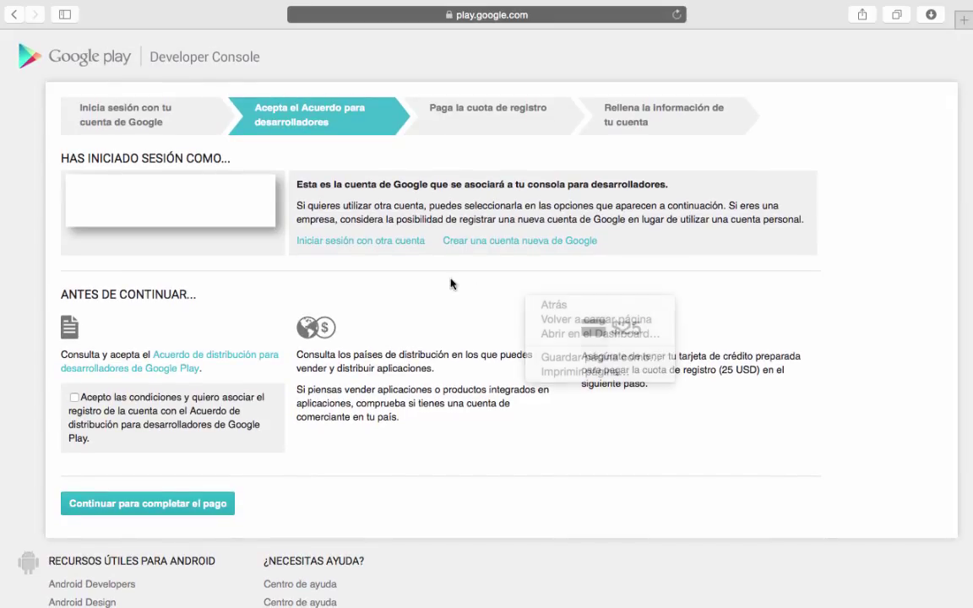
# Scroll the Tus aplicaciones list to review existing apps such as 7 Win and Horus RA.
pyautogui.scroll(-1, 232, 306)
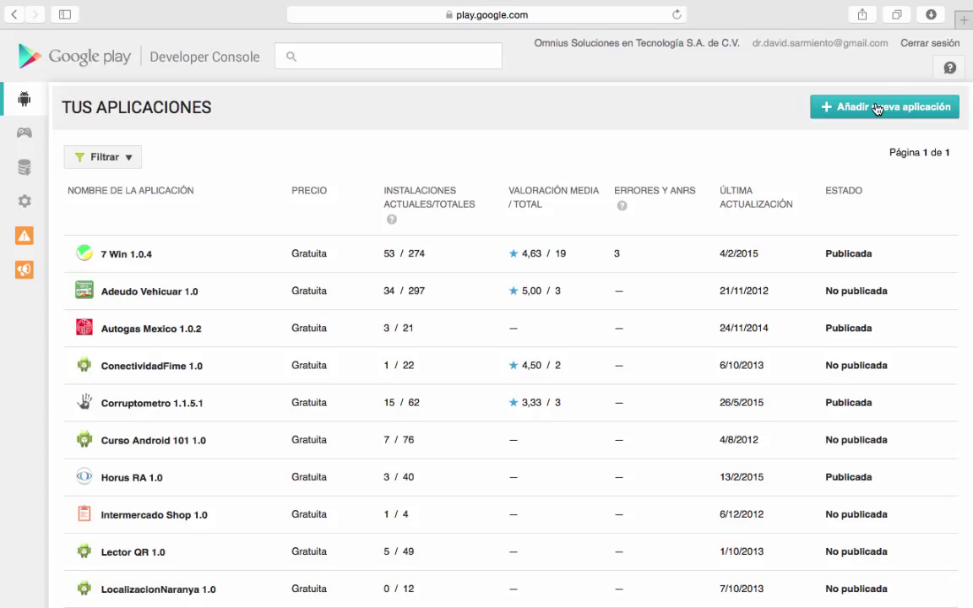
# Add a new app named 'Monetización Omnius' in Español (Latinoamérica) and proceed to Subir APK.
pyautogui.click(875, 107)
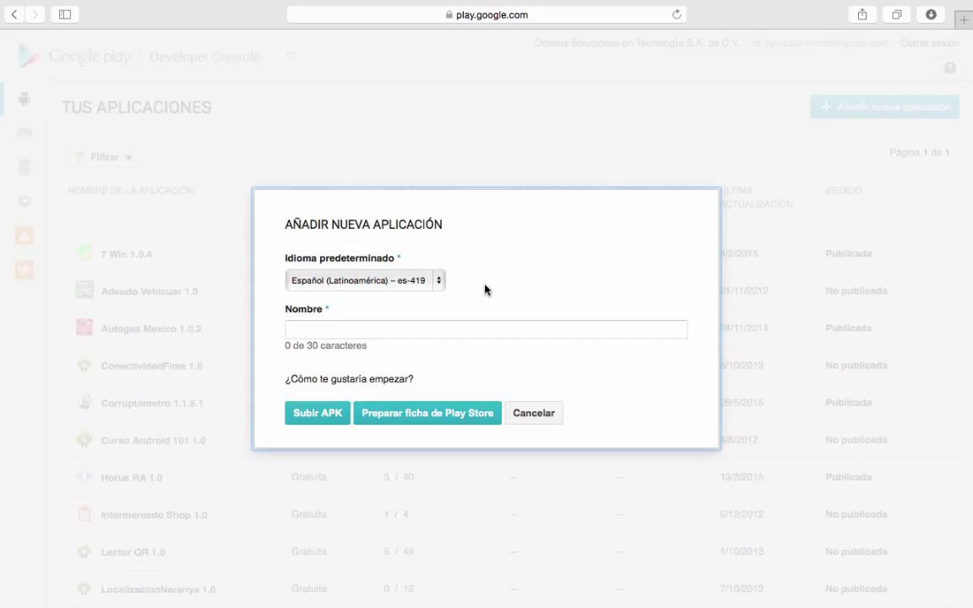
pyautogui.click(374, 331)
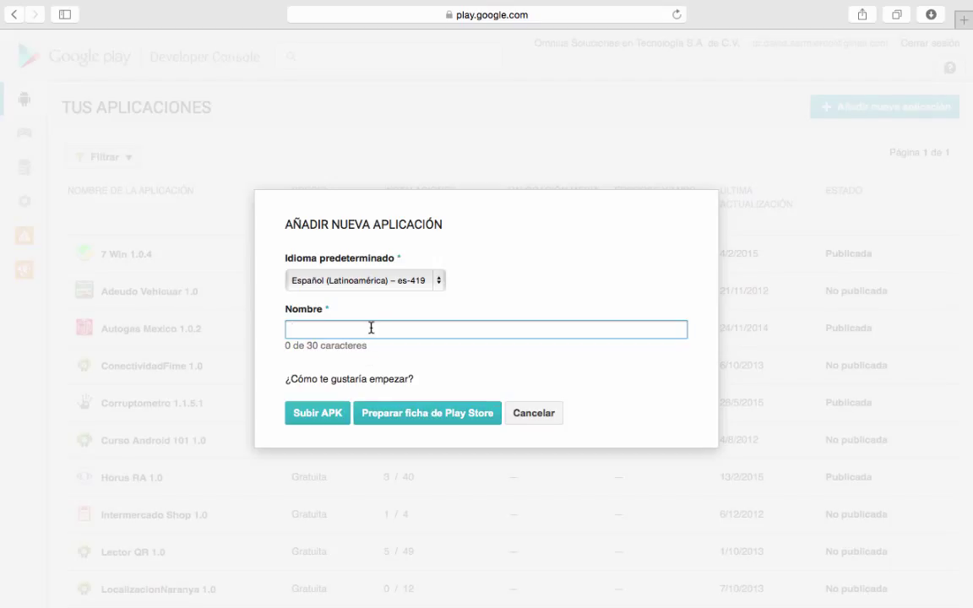
pyautogui.write('Monetizació')
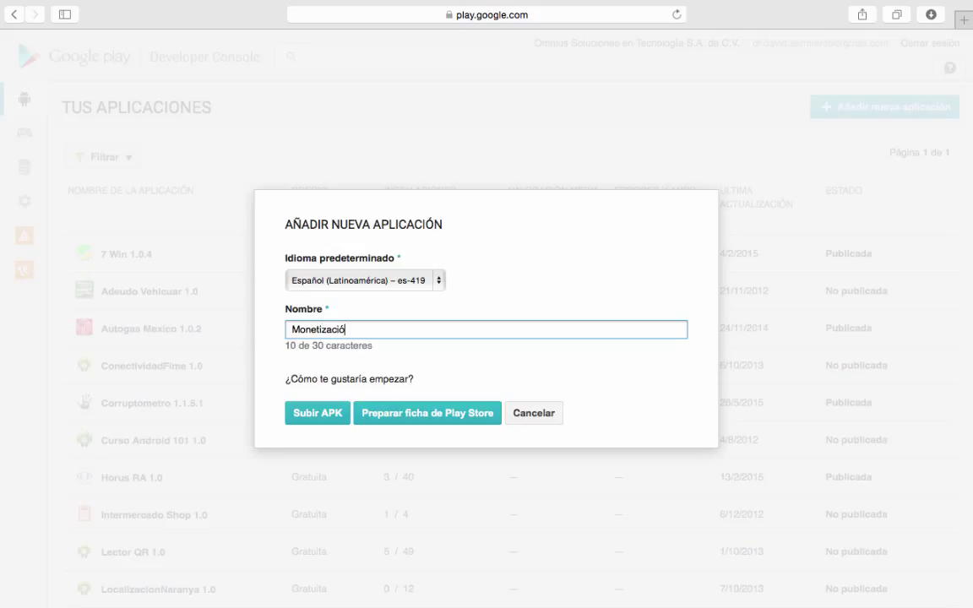
pyautogui.write('n Omnius')
pyautogui.click(318, 415)
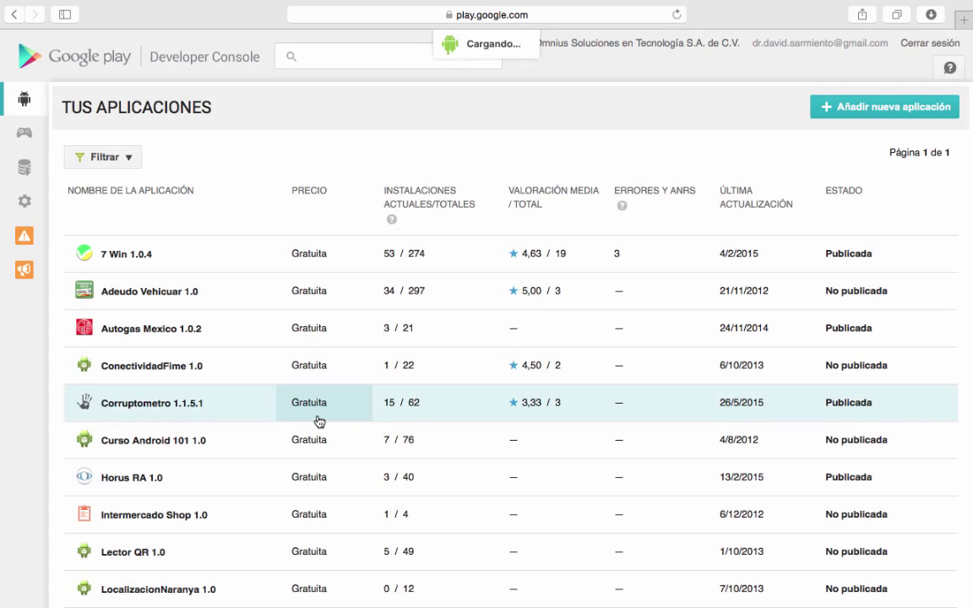
# Scroll through the Monetización Omnius APK page to review the Producción tab.
pyautogui.scroll(-3, 423, 399)
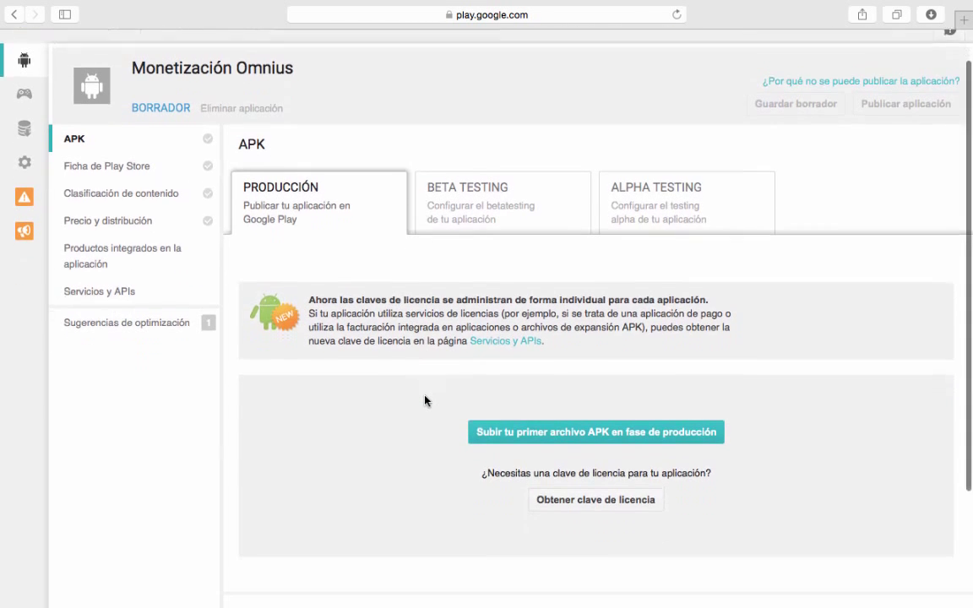
pyautogui.scroll(3, 460, 354)
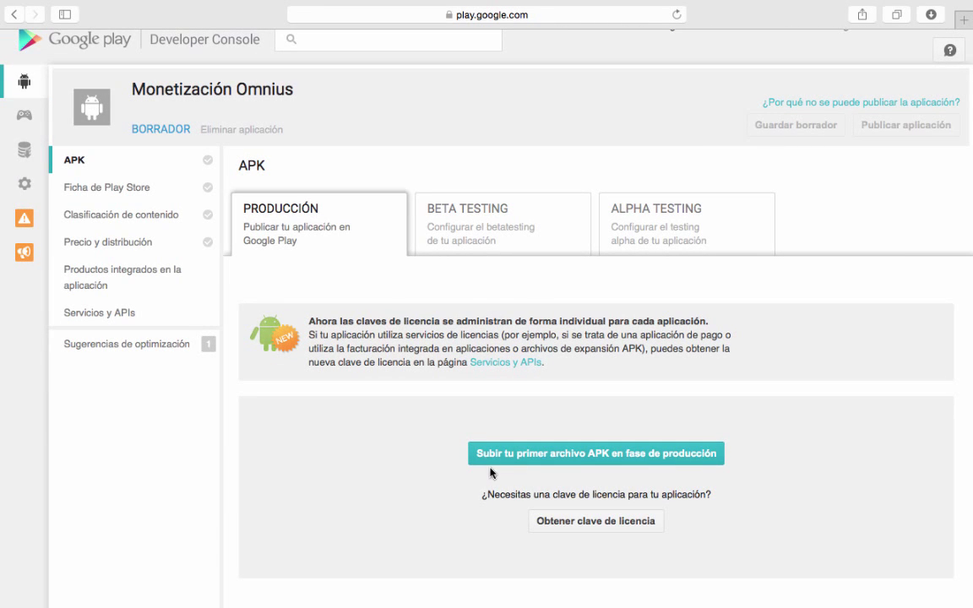
# Upload app-release.apk from Escritorio as the first production APK.
pyautogui.click(614, 457)
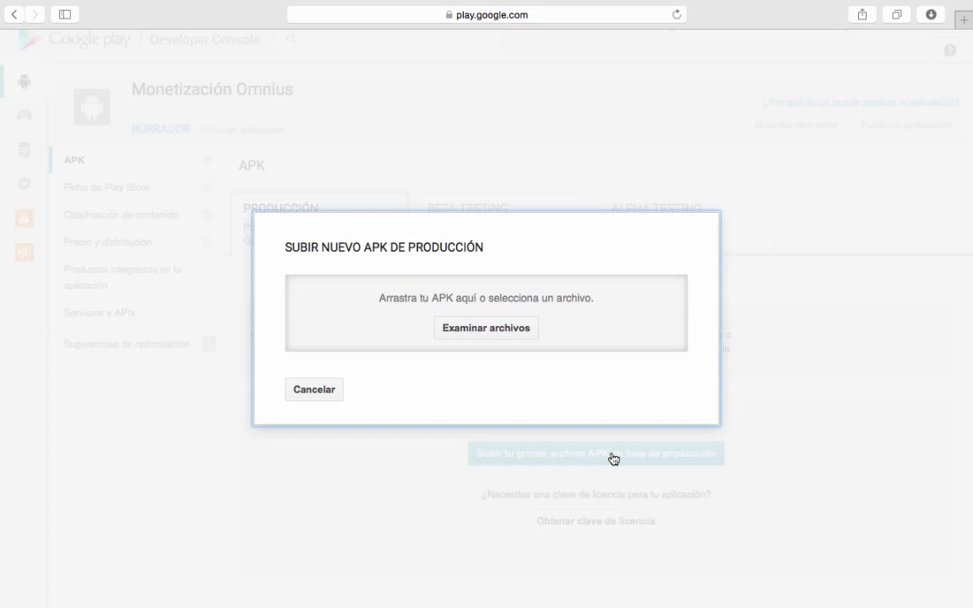
pyautogui.click(494, 331)
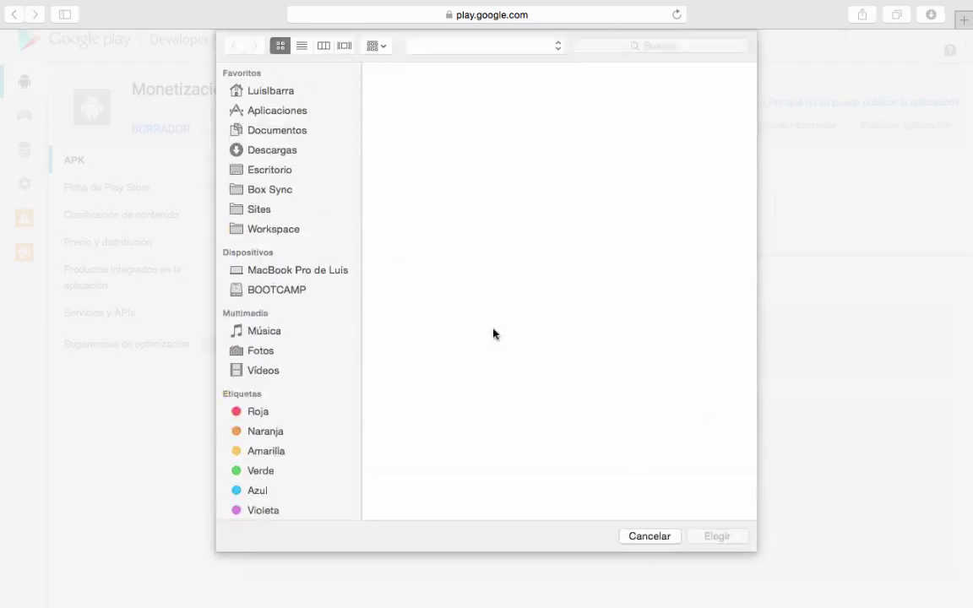
pyautogui.click(278, 168)
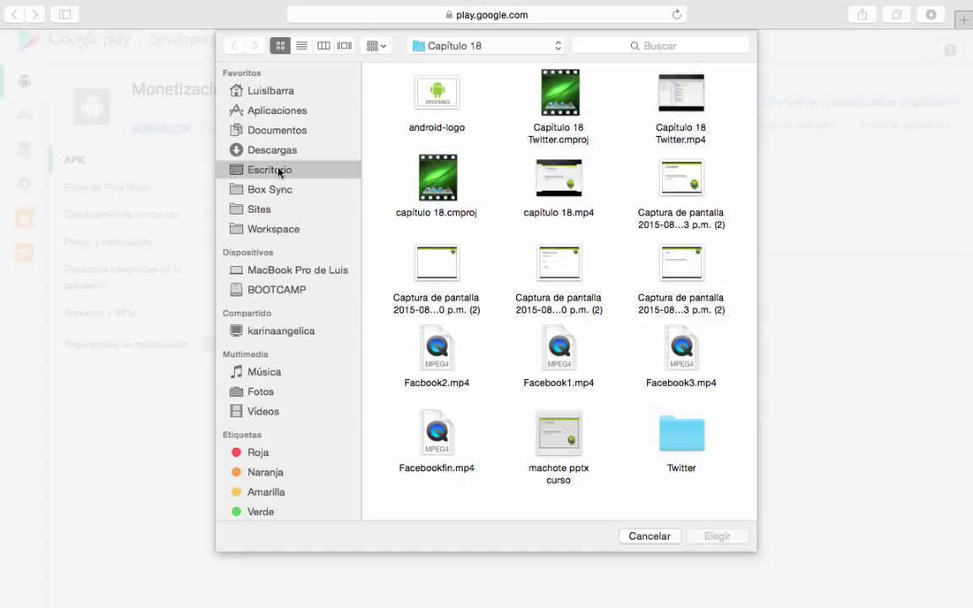
pyautogui.click(511, 103)
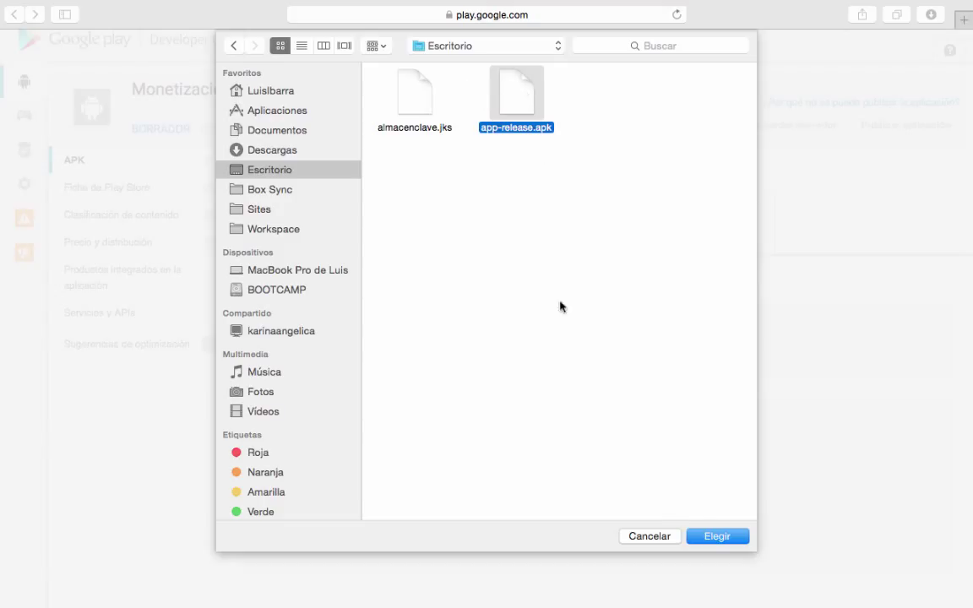
pyautogui.click(717, 537)
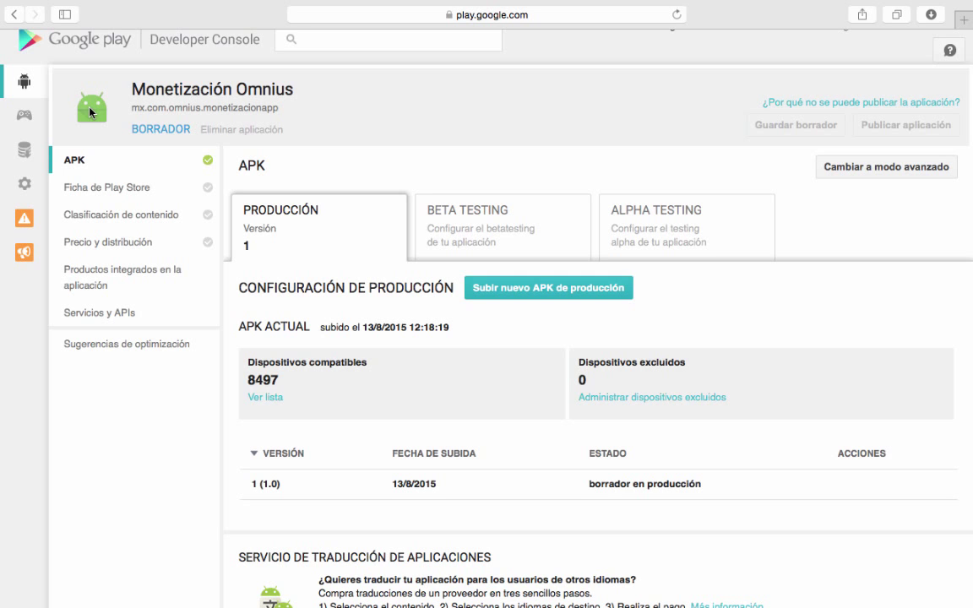
# Scroll the APK page to review version 1 (1.0) in Producción with 8497 supported devices.
pyautogui.scroll(-3, 406, 274)
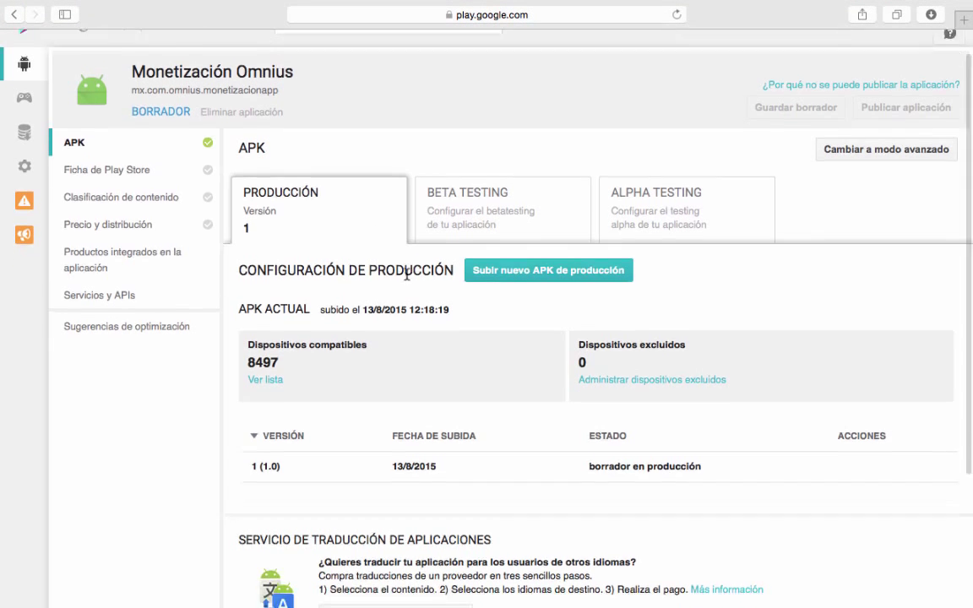
pyautogui.scroll(-2, 406, 276)
pyautogui.scroll(3, 406, 275)
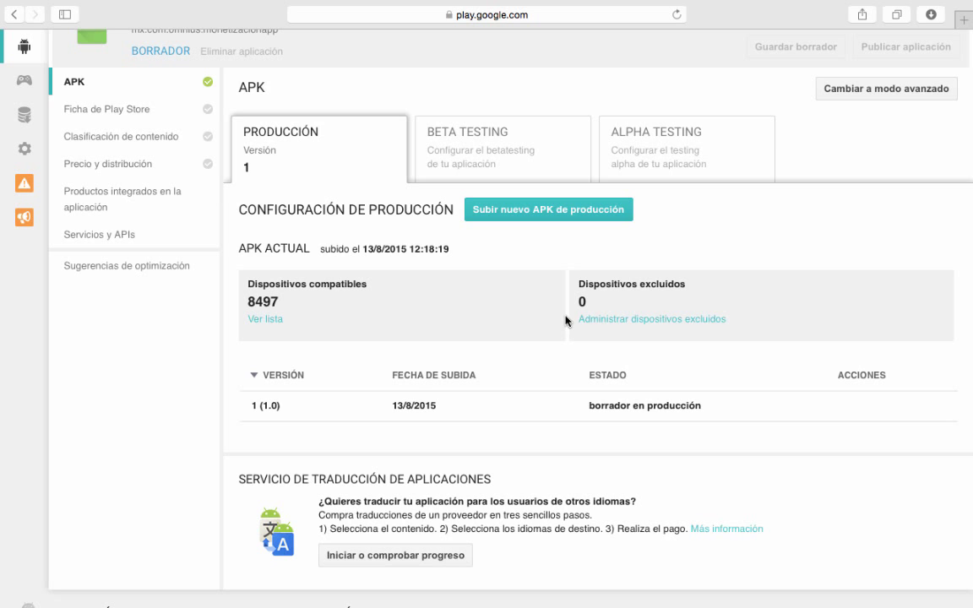
pyautogui.scroll(2, 517, 300)
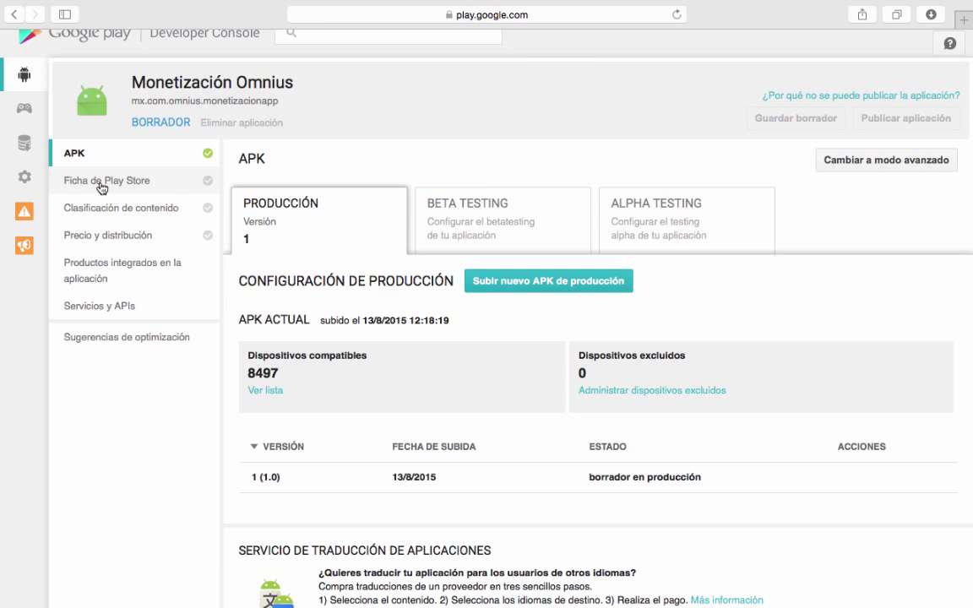
# In Ficha de Play Store, enter the short description 'Aplicación de prueba de monetización.'.
pyautogui.click(99, 184)
pyautogui.scroll(-1, 341, 276)
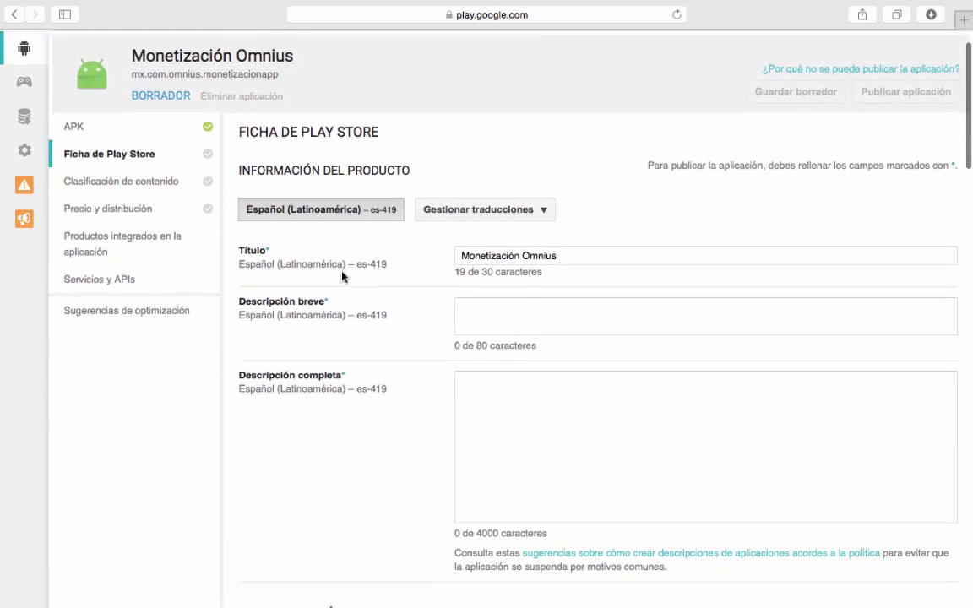
pyautogui.click(511, 307)
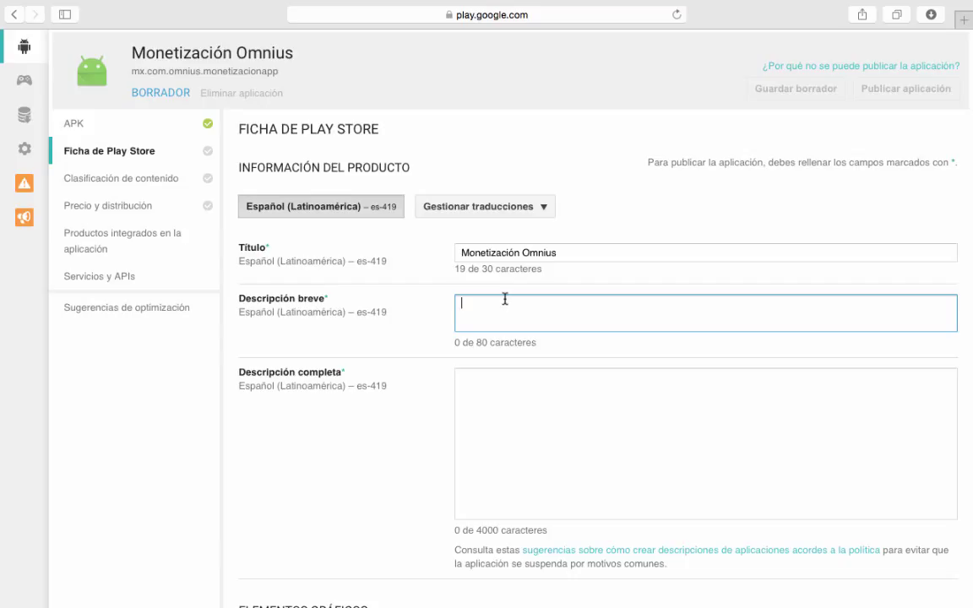
pyautogui.write('Apl')
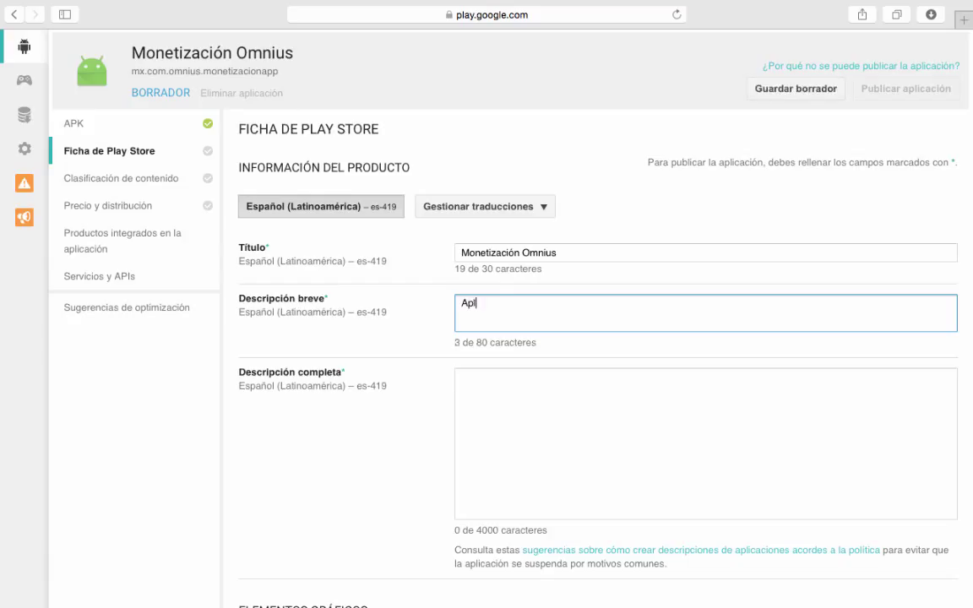
pyautogui.write('icación de p')
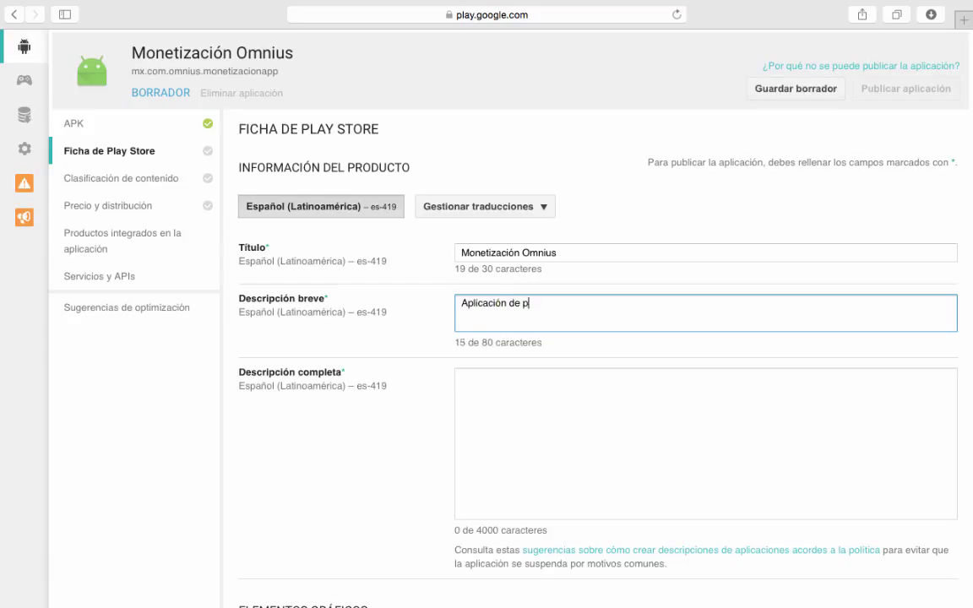
pyautogui.write('rueba de monetización.')
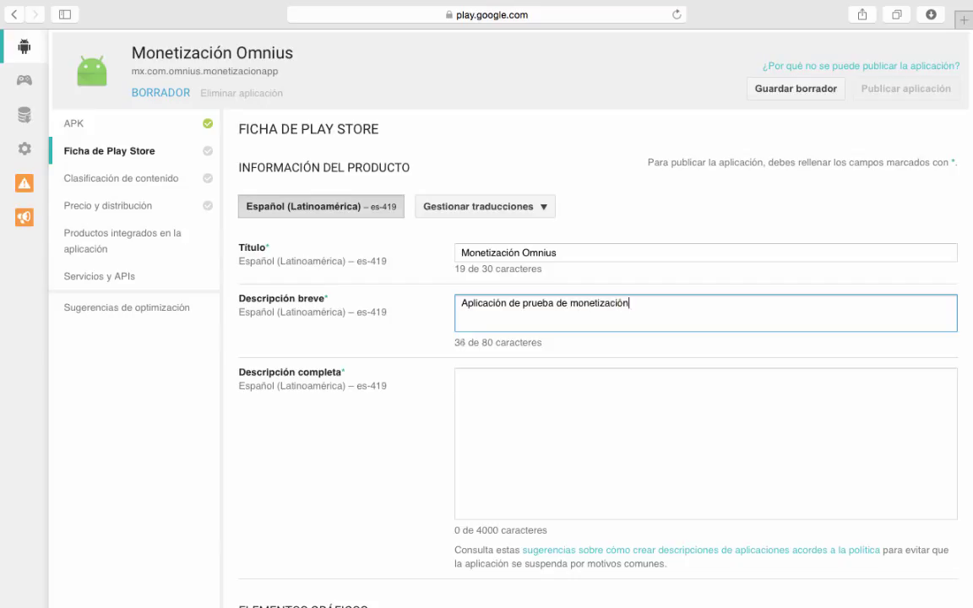
pyautogui.click(527, 426)
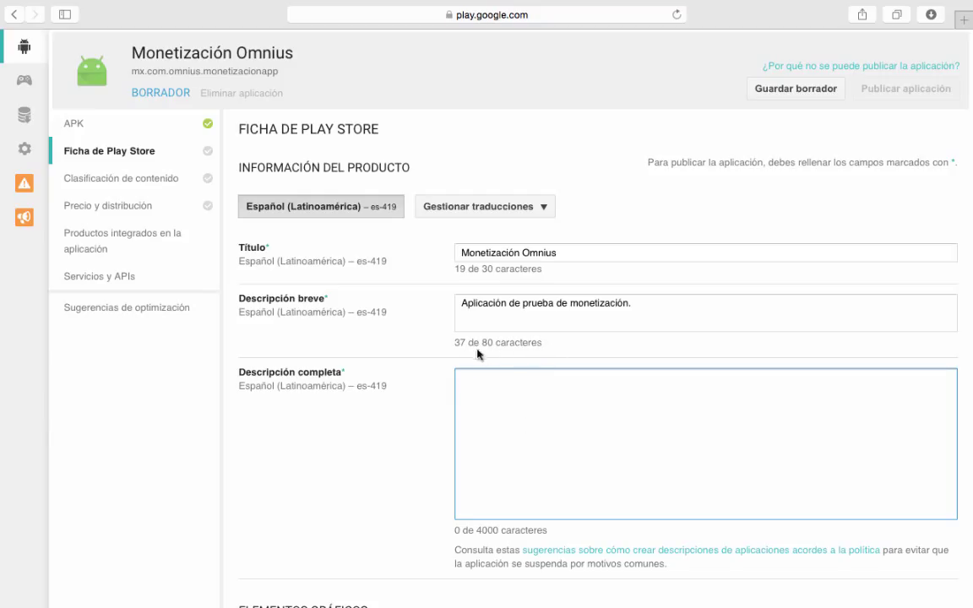
# Type the full monetization-demo description, ending 'para que se pueda ganar dinero.'.
pyautogui.scroll(-1, 477, 380)
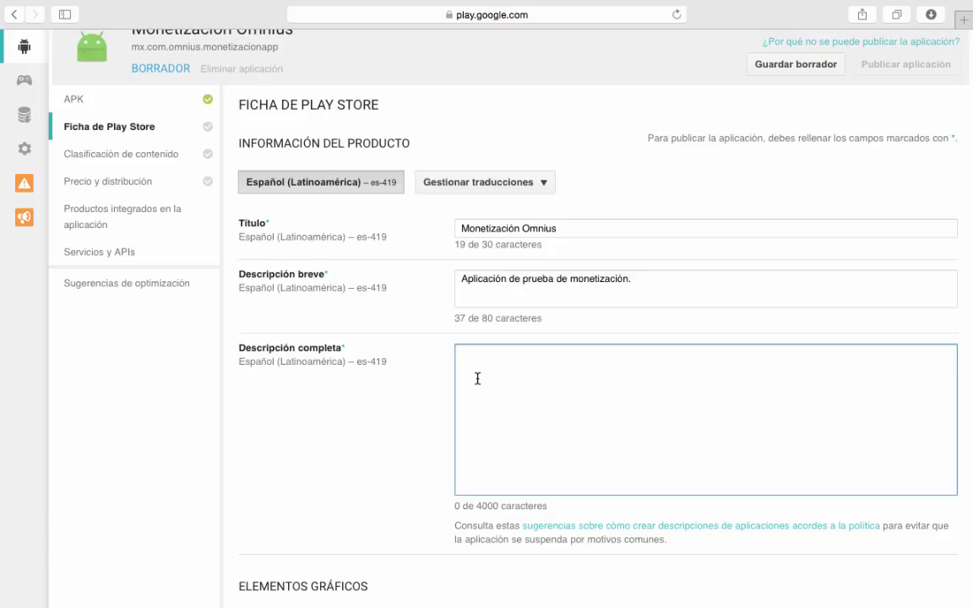
pyautogui.write('Esta aplicació')
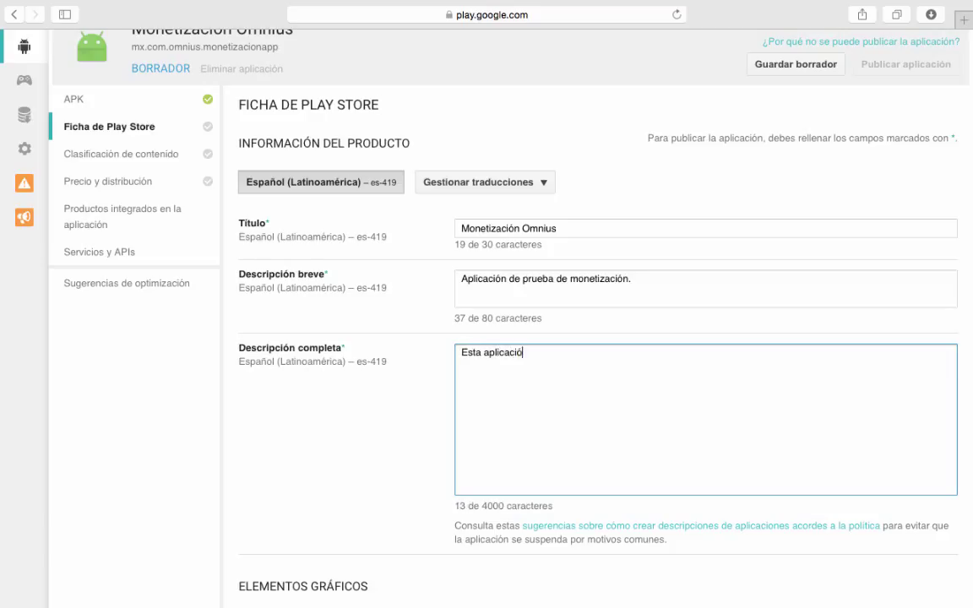
pyautogui.write('n ejemplifica el')
pyautogui.write('o de')
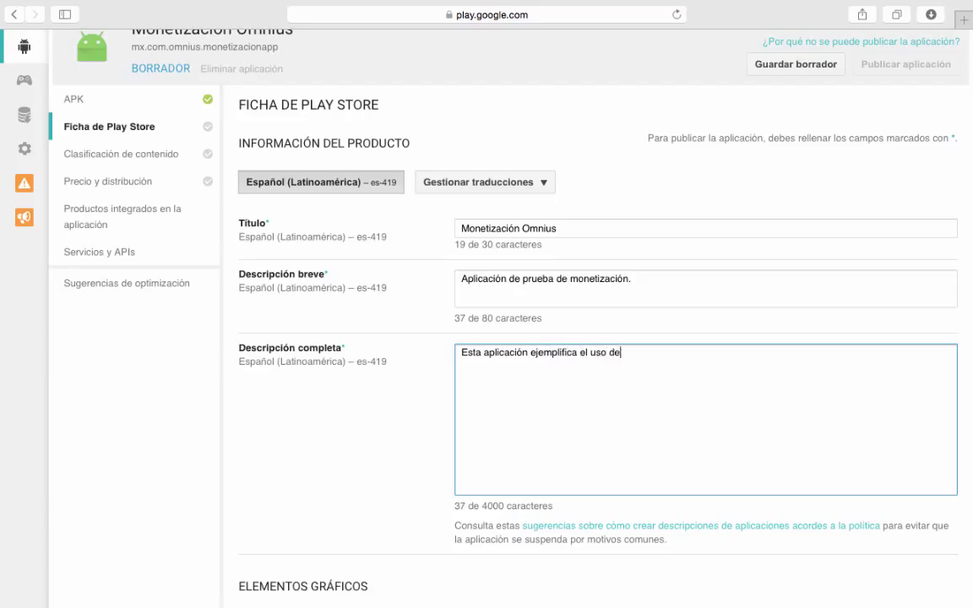
pyautogui.write(' monetización en una ap')
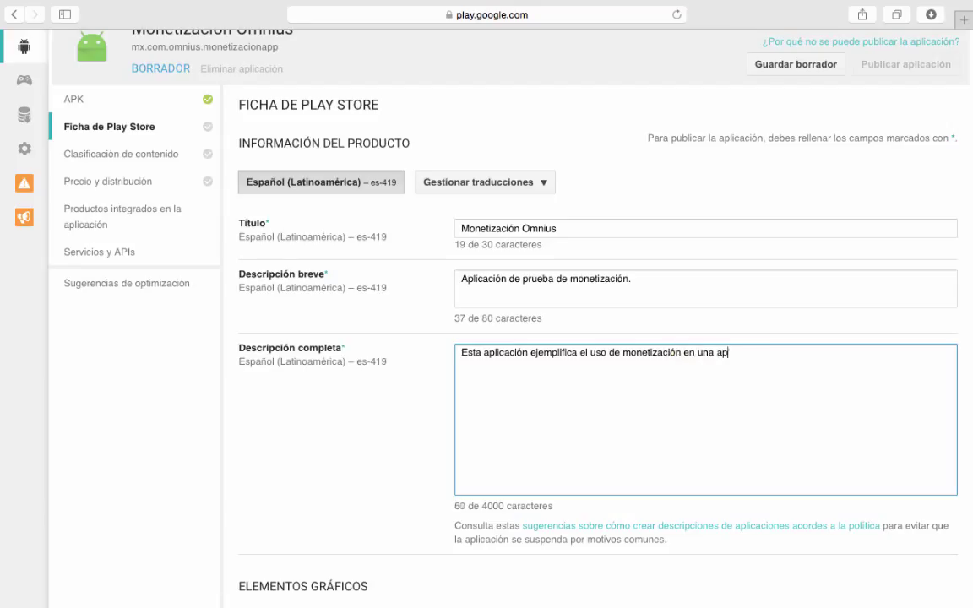
pyautogui.write('licación, así que presiona ')
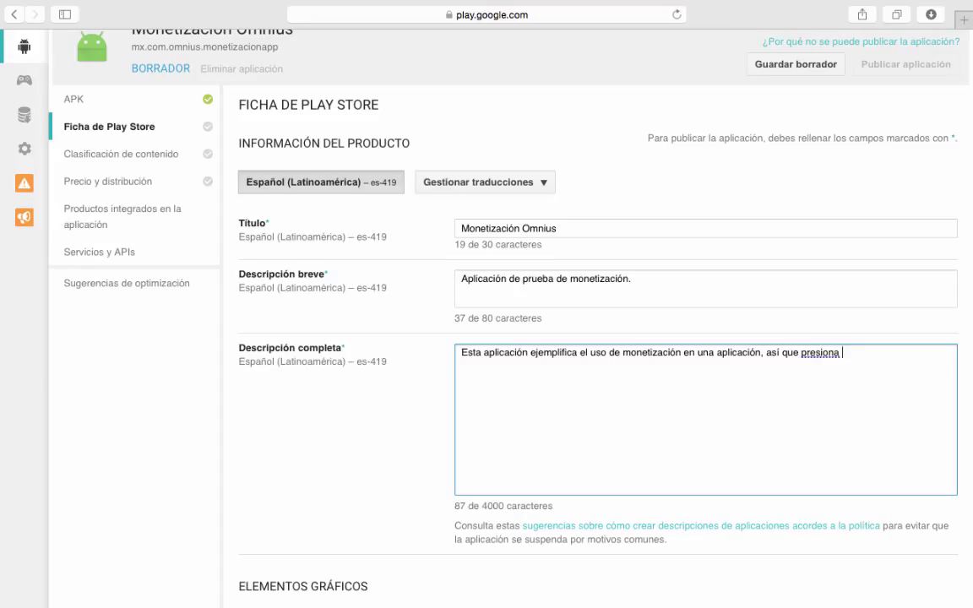
pyautogui.write('la publicidad para uq')
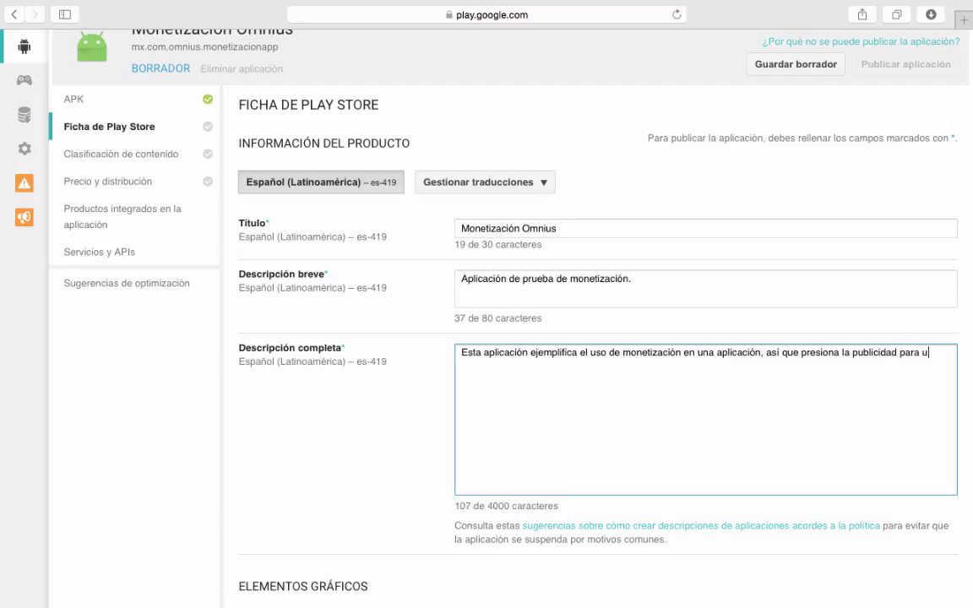
pyautogui.press('BackSpace')
pyautogui.press('BackSpace')
pyautogui.write('que s')
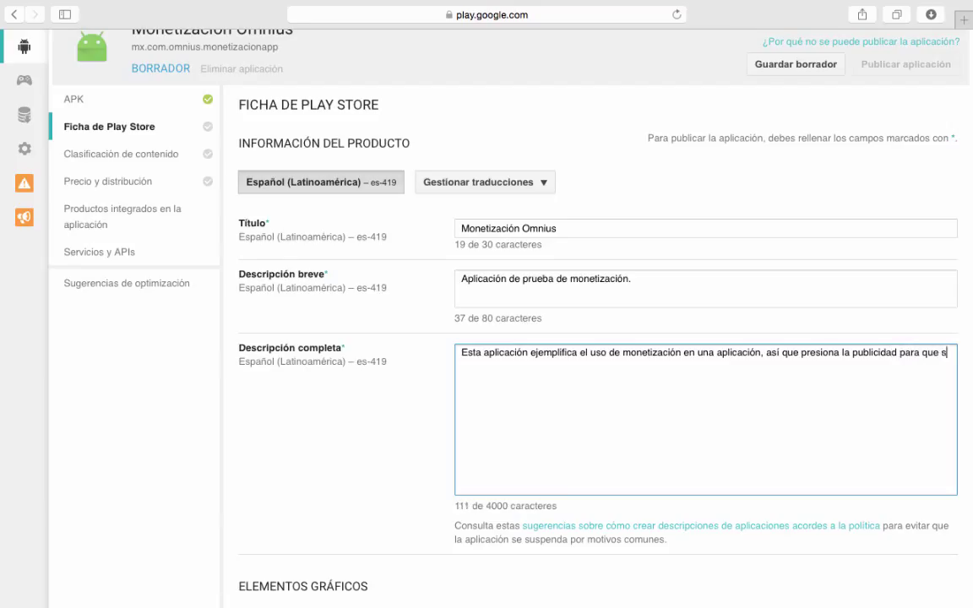
pyautogui.write('e puede a')
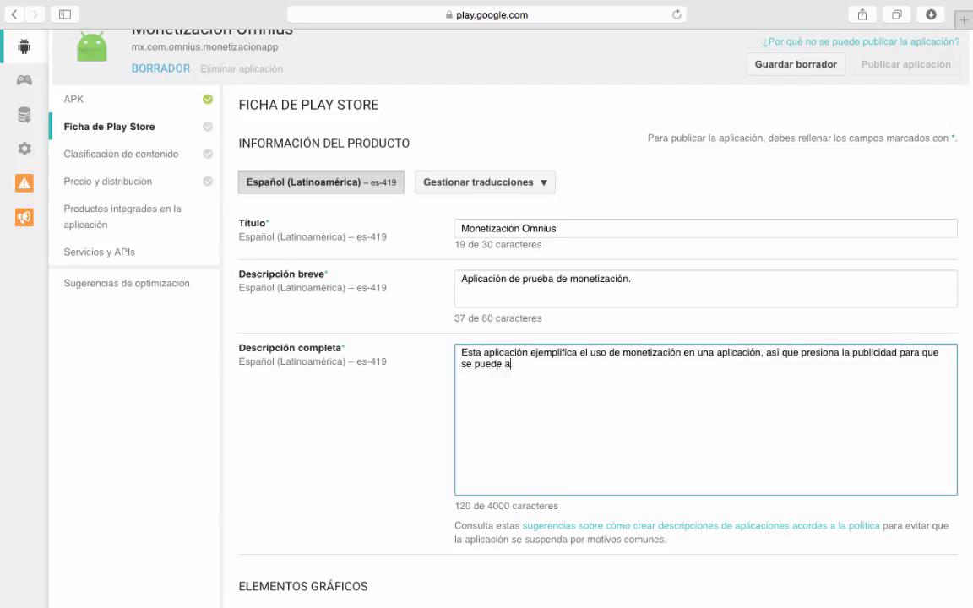
pyautogui.press('BackSpace')
pyautogui.press('BackSpace')
pyautogui.press('BackSpace')
pyautogui.write('a ganar dinero.')
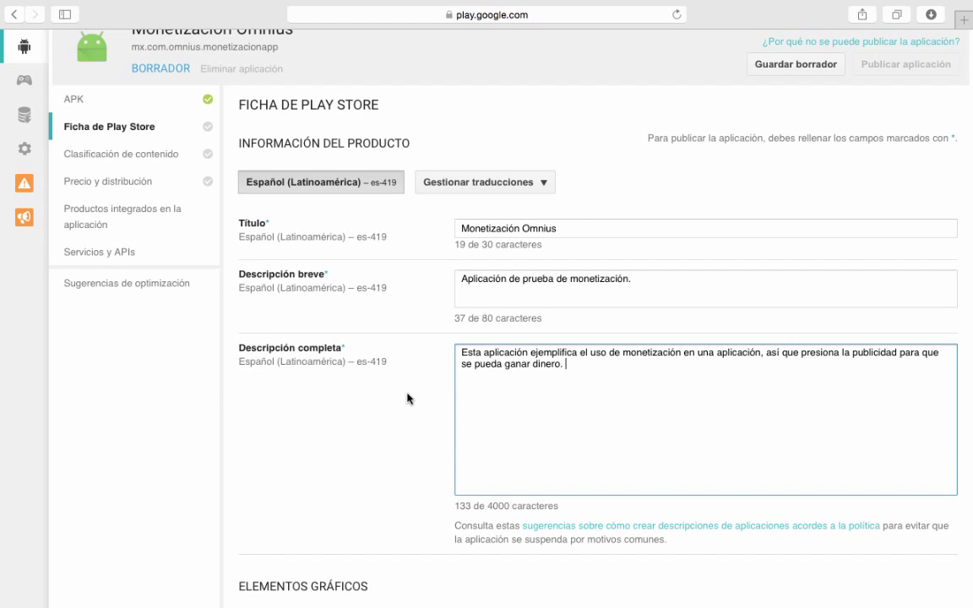
pyautogui.scroll(-4, 408, 397)
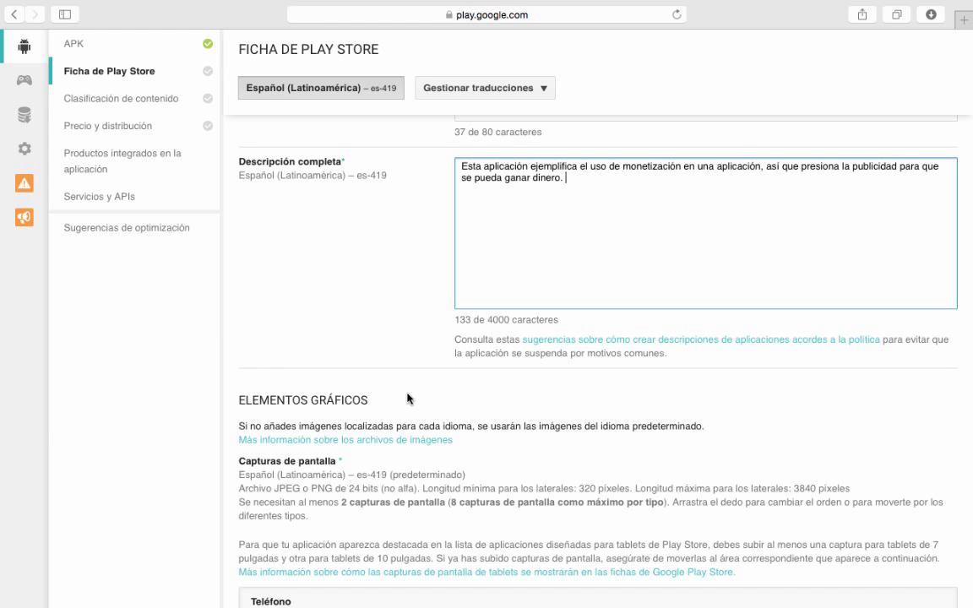
pyautogui.scroll(-4, 408, 398)
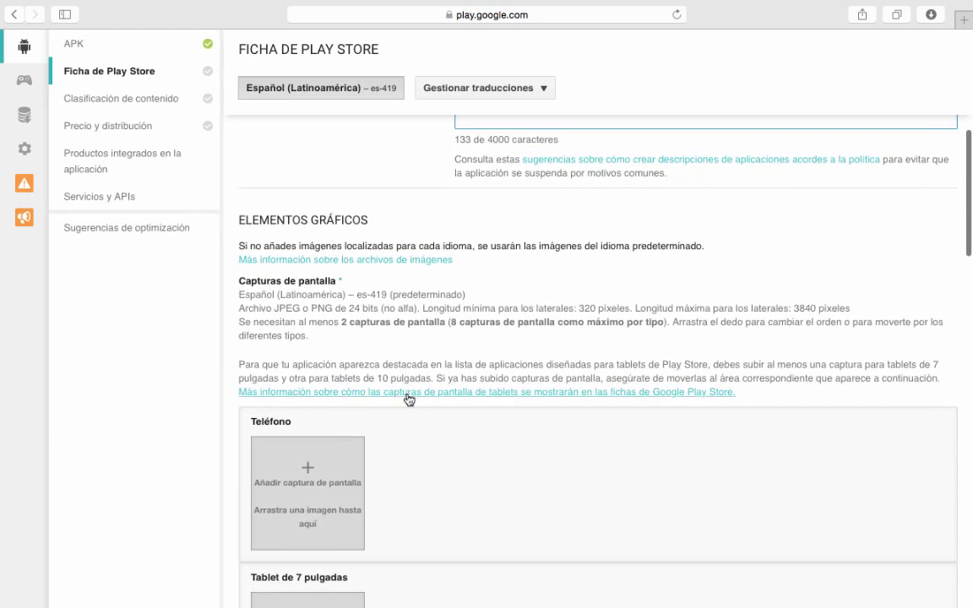
pyautogui.scroll(-2, 409, 397)
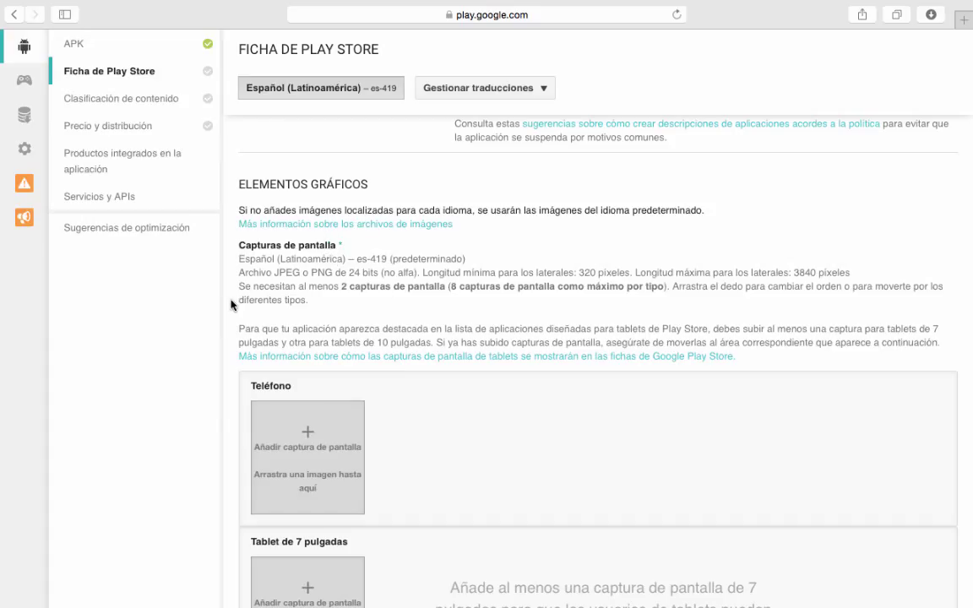
pyautogui.scroll(-1, 321, 287)
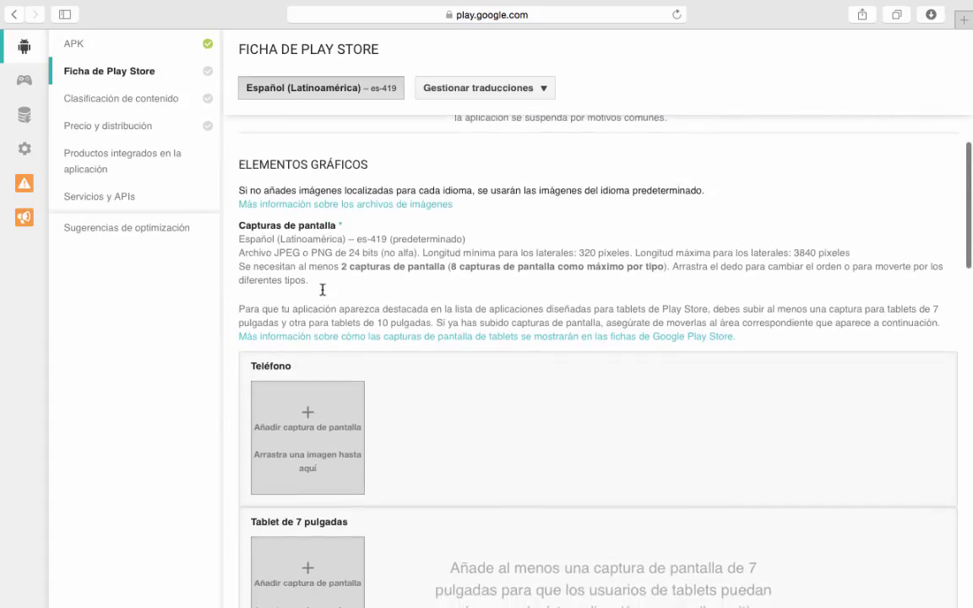
pyautogui.scroll(-5, 187, 407)
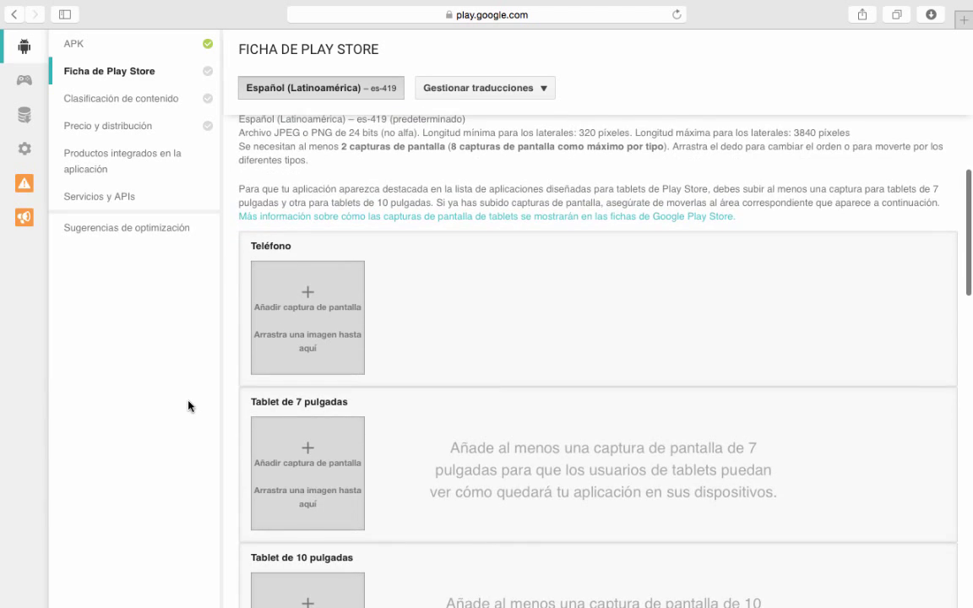
pyautogui.scroll(3, 187, 406)
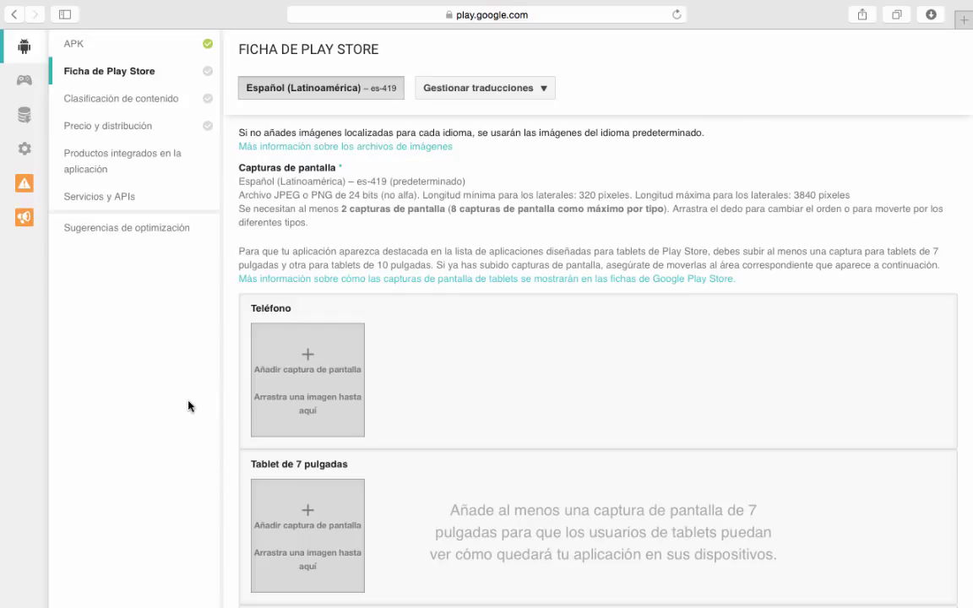
pyautogui.scroll(-1, 187, 406)
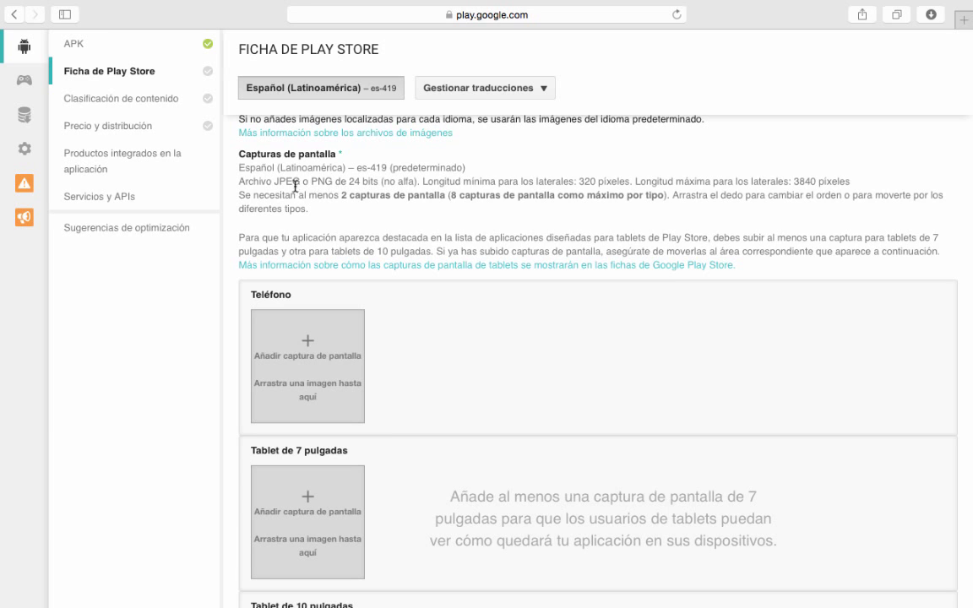
pyautogui.scroll(-2, 452, 343)
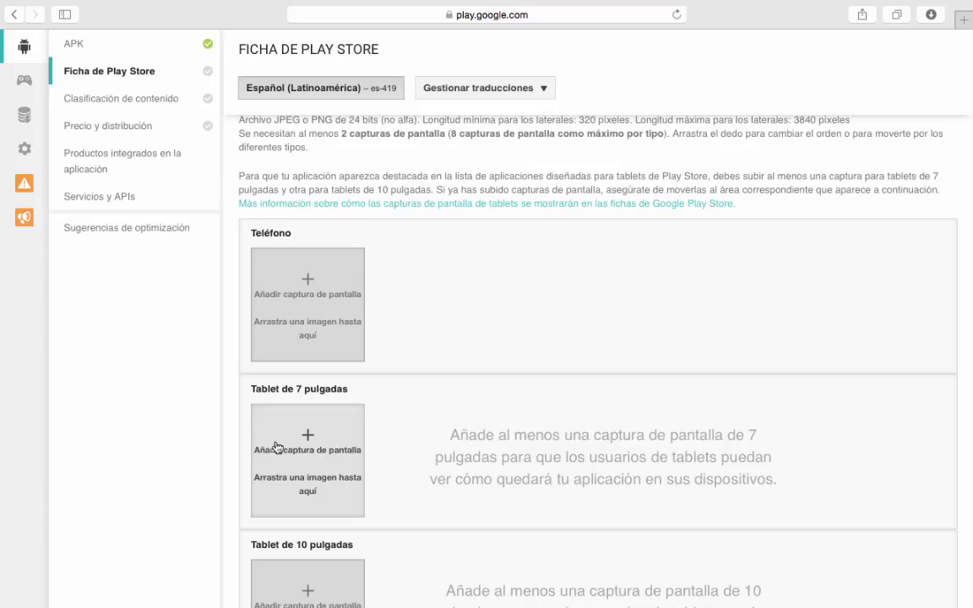
pyautogui.scroll(-2, 288, 459)
pyautogui.scroll(-5, 288, 459)
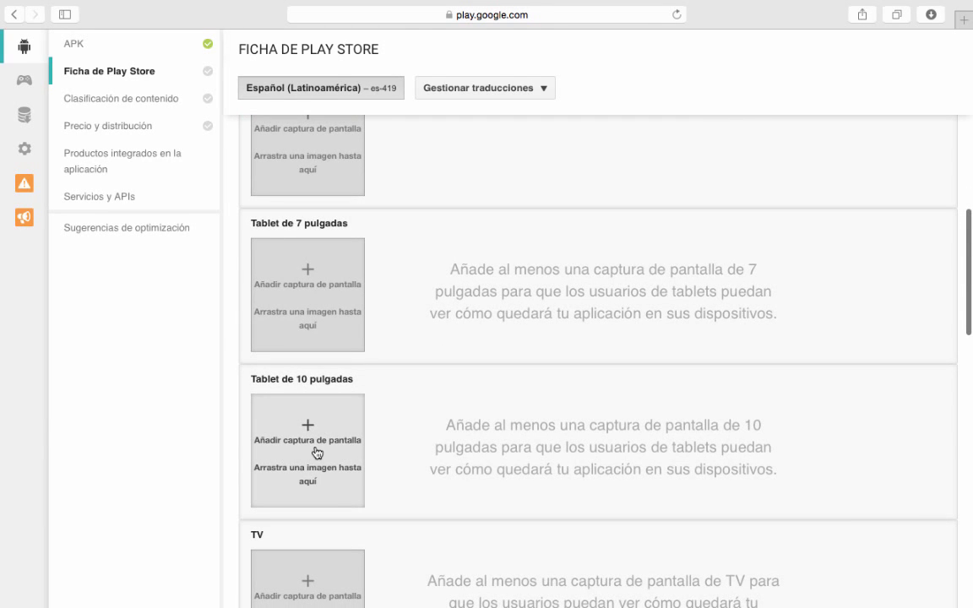
pyautogui.scroll(-5, 303, 448)
pyautogui.scroll(-4, 316, 453)
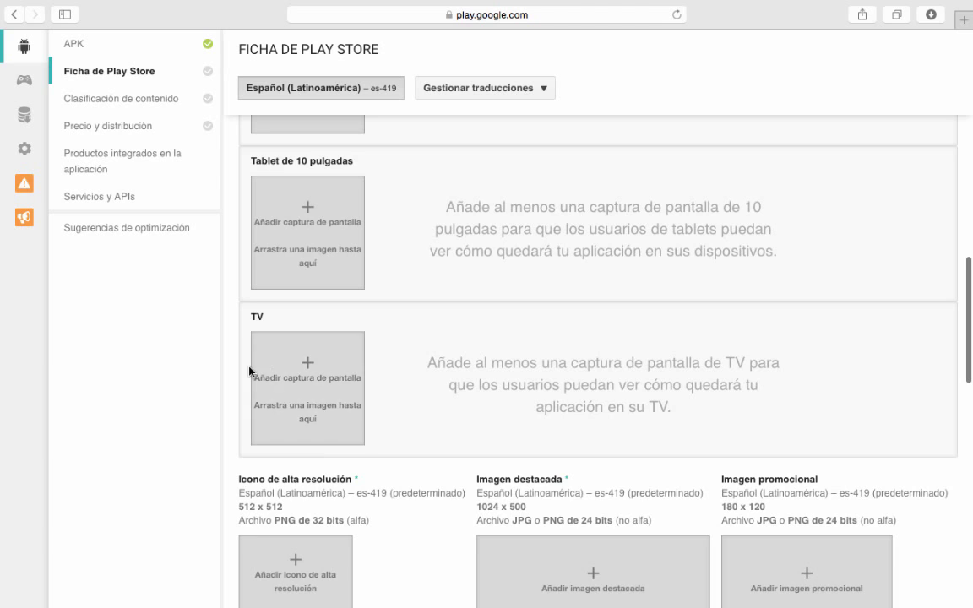
pyautogui.scroll(-5, 250, 373)
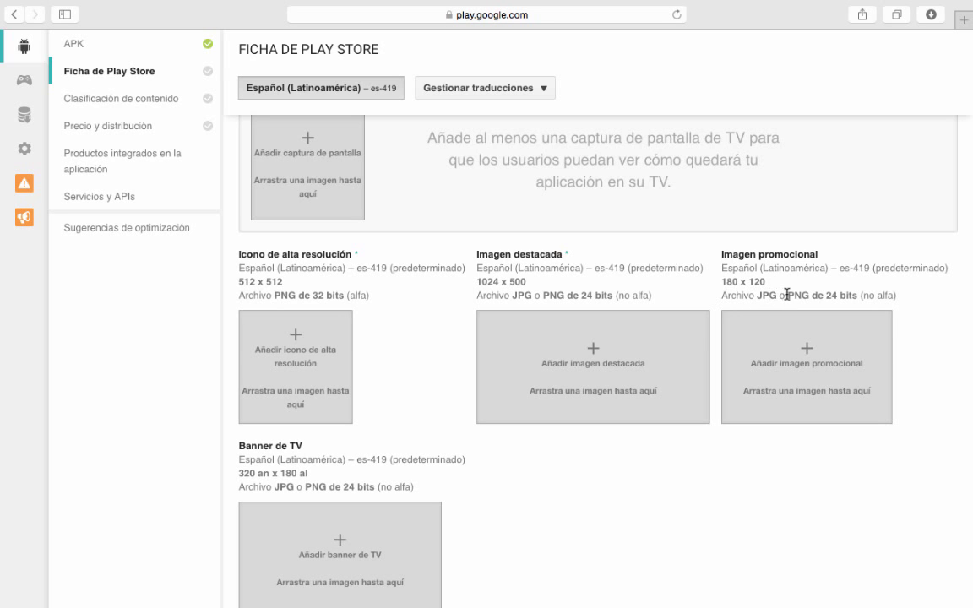
pyautogui.scroll(-2, 387, 348)
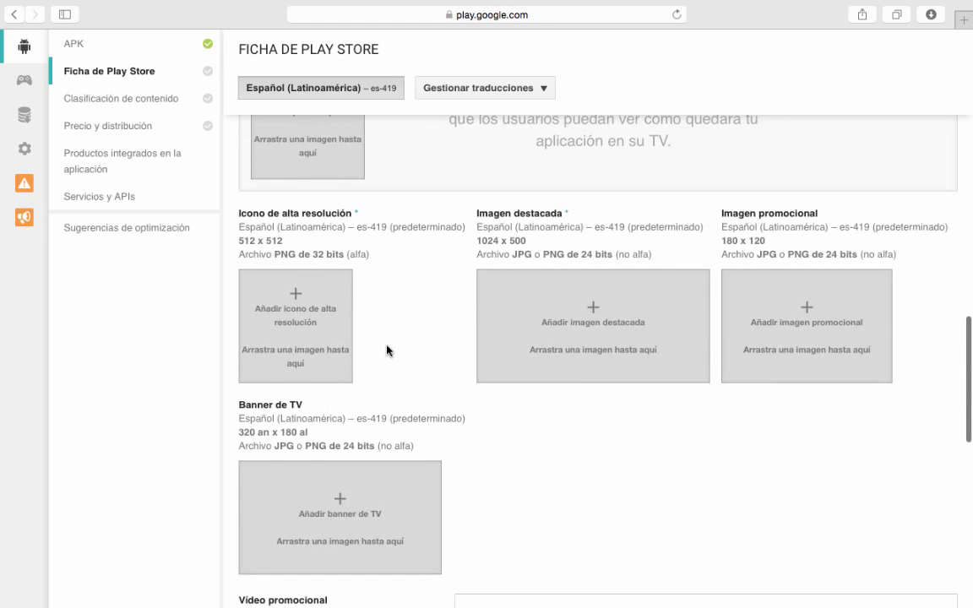
pyautogui.scroll(-5, 387, 349)
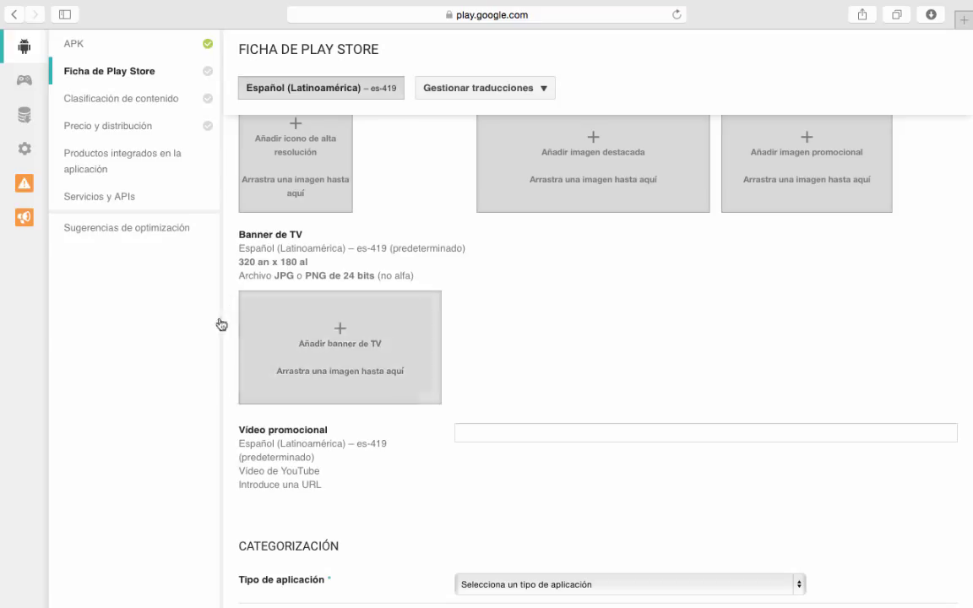
pyautogui.scroll(-3, 277, 361)
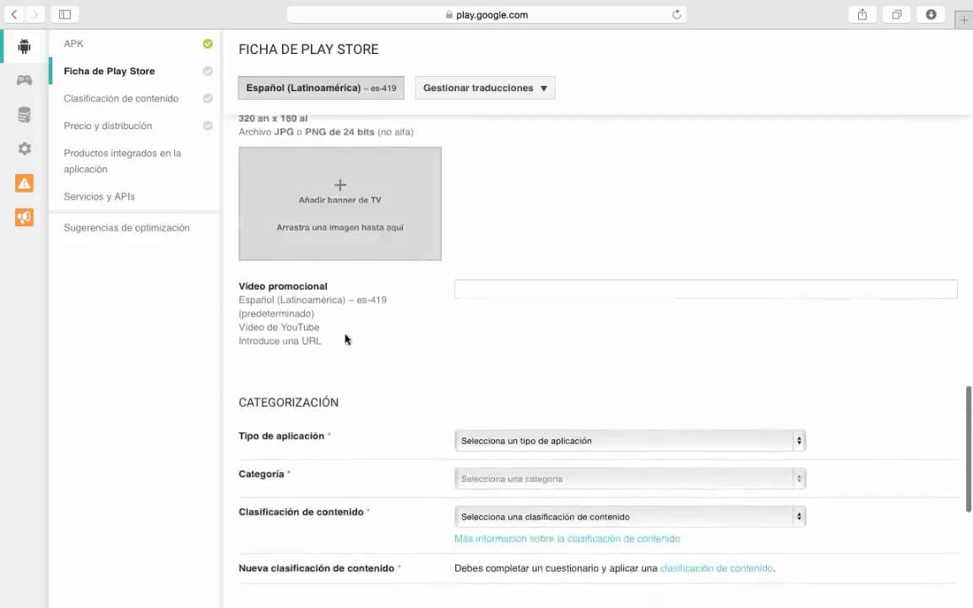
pyautogui.click(475, 284)
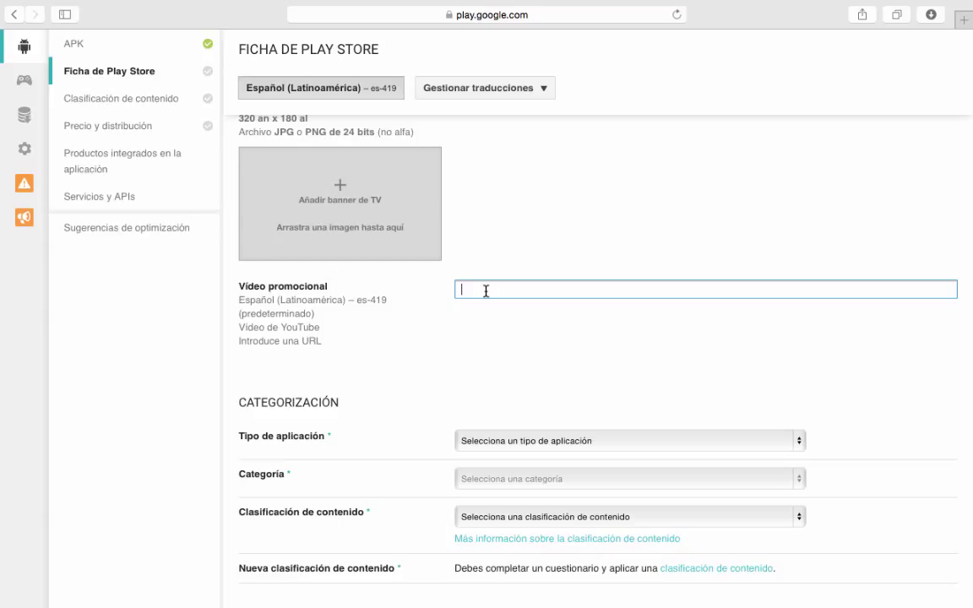
pyautogui.scroll(-1, 427, 294)
pyautogui.scroll(-2, 428, 294)
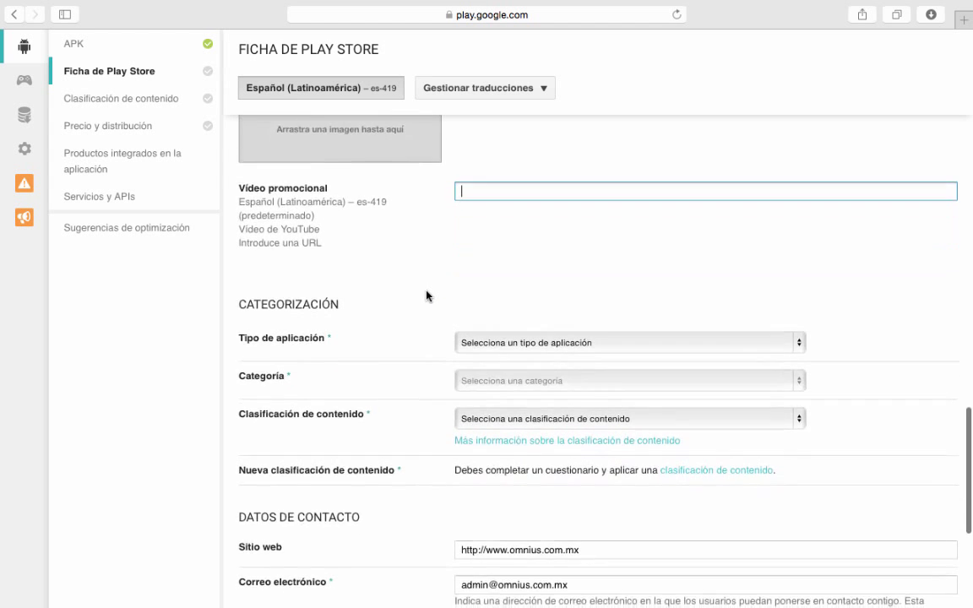
pyautogui.scroll(10, 428, 294)
pyautogui.scroll(10, 427, 296)
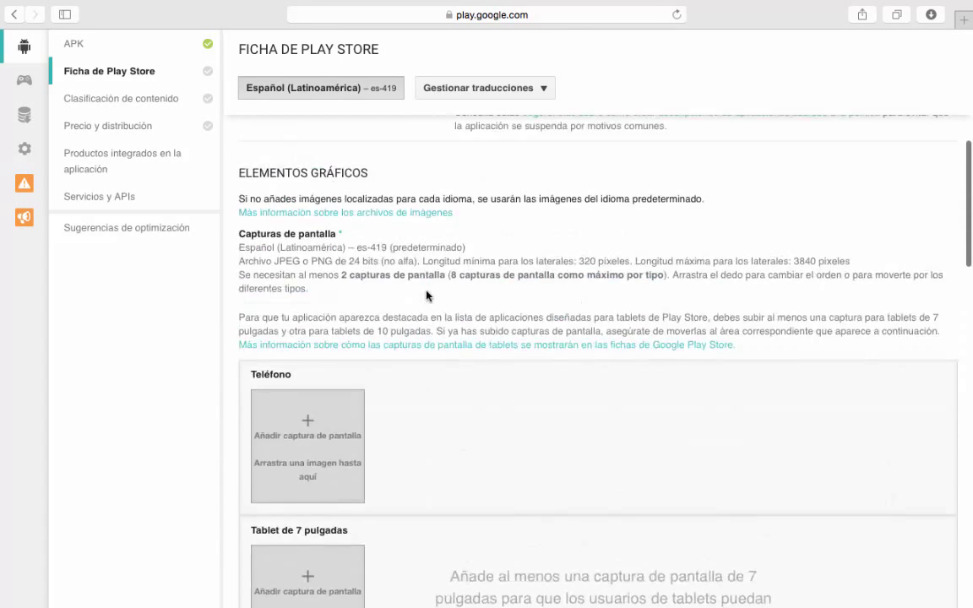
pyautogui.scroll(-4, 427, 295)
pyautogui.scroll(-5, 309, 344)
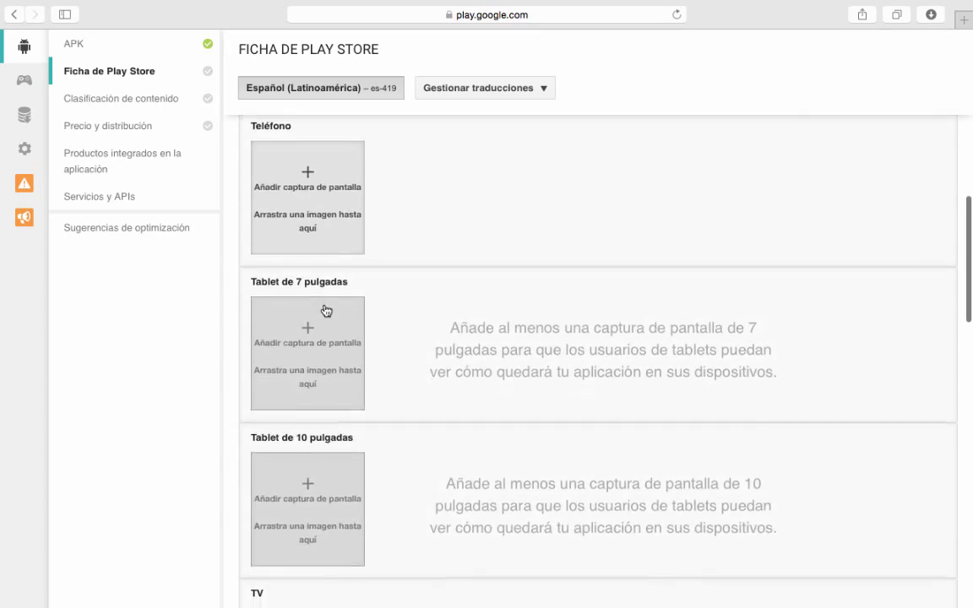
pyautogui.scroll(15, 307, 389)
pyautogui.scroll(-15, 301, 391)
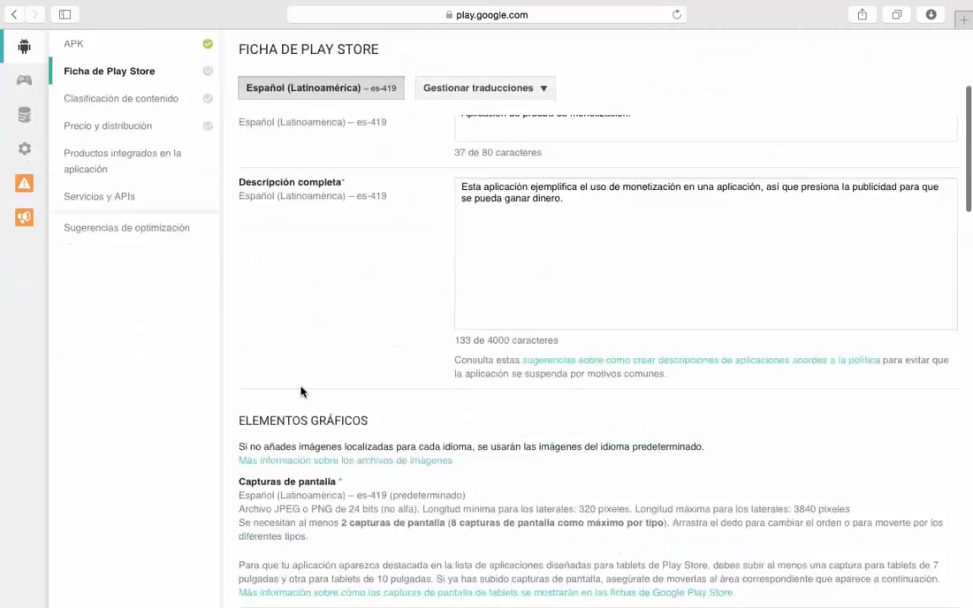
pyautogui.scroll(-10, 329, 307)
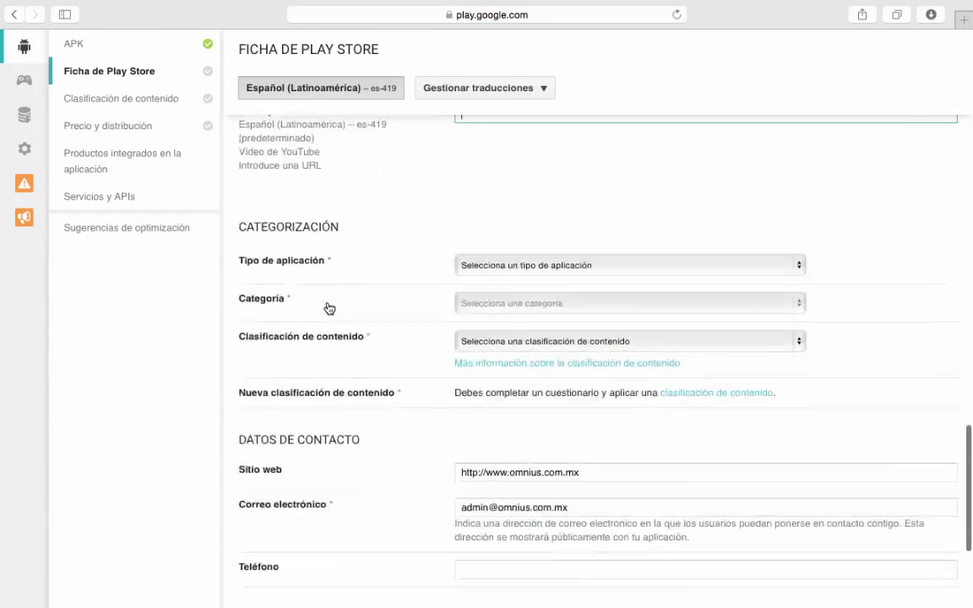
pyautogui.scroll(2, 329, 307)
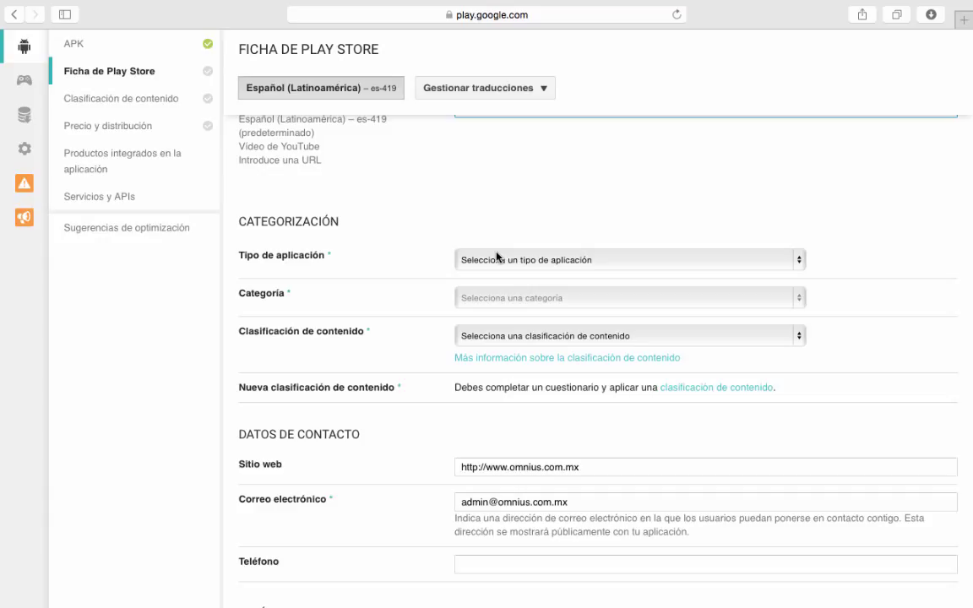
# Set app type Aplicaciones, category Educación, and content rating Para todos.
pyautogui.click(512, 264)
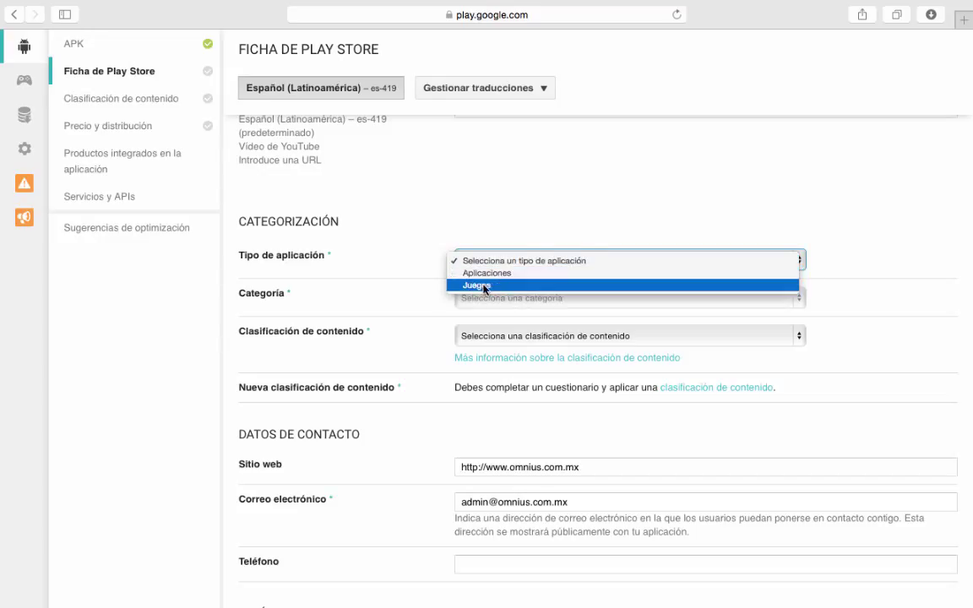
pyautogui.click(475, 273)
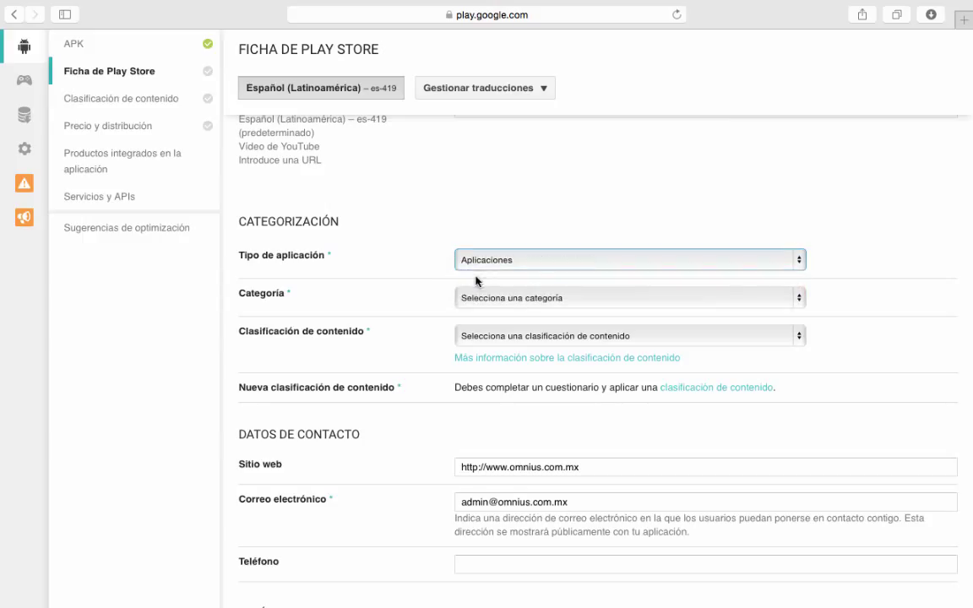
pyautogui.click(470, 300)
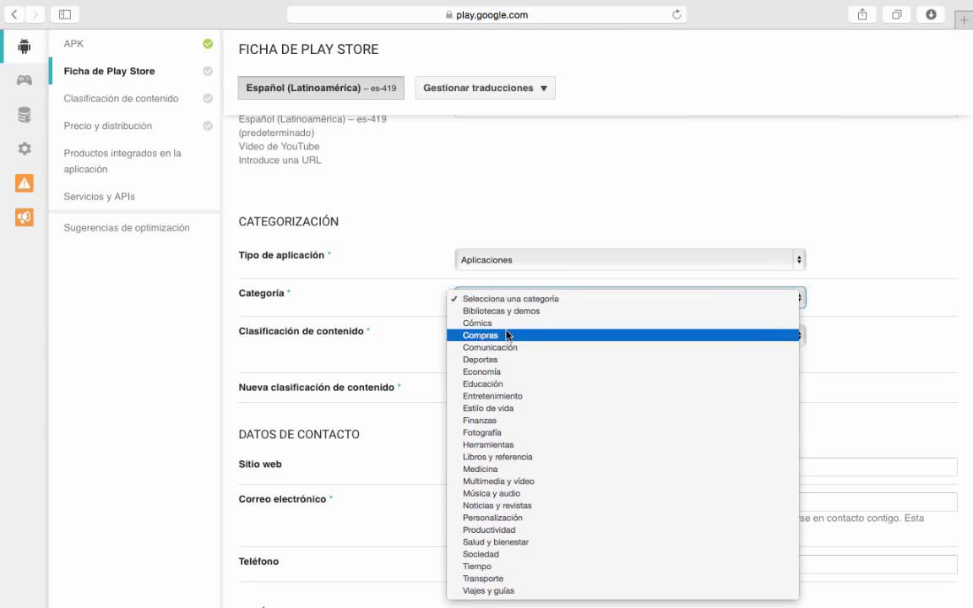
pyautogui.click(506, 386)
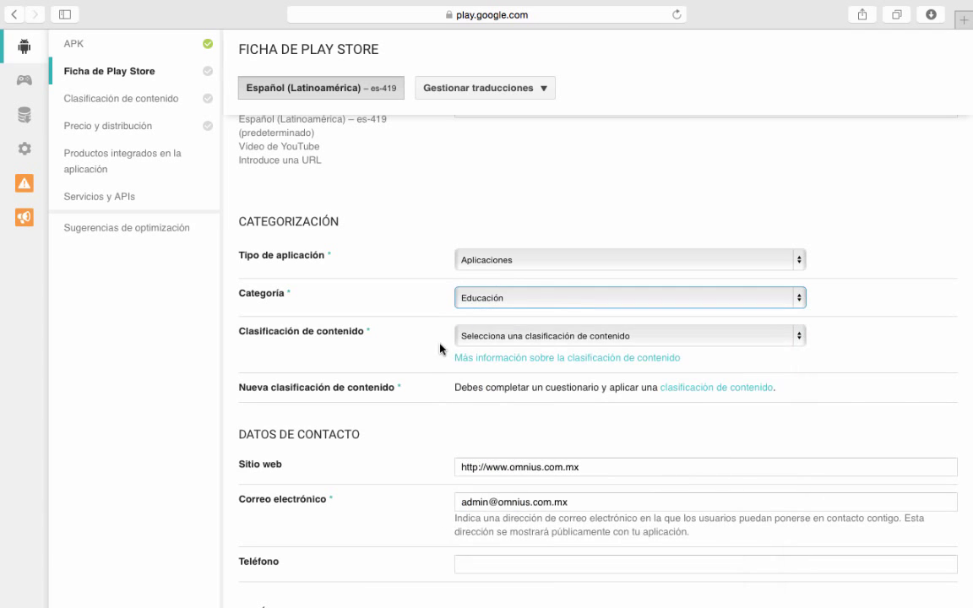
pyautogui.scroll(-1, 393, 386)
pyautogui.click(464, 299)
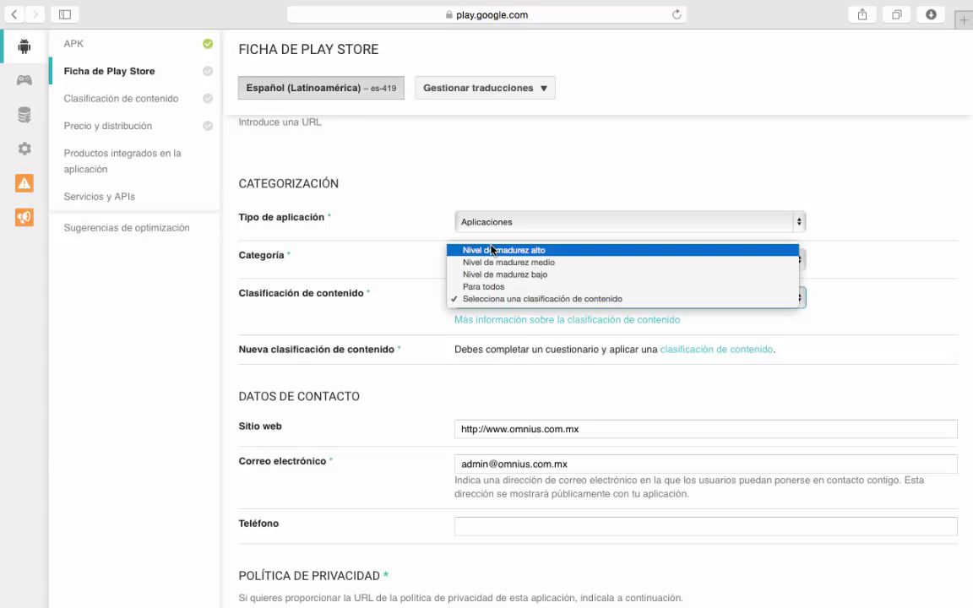
pyautogui.click(559, 250)
pyautogui.click(557, 300)
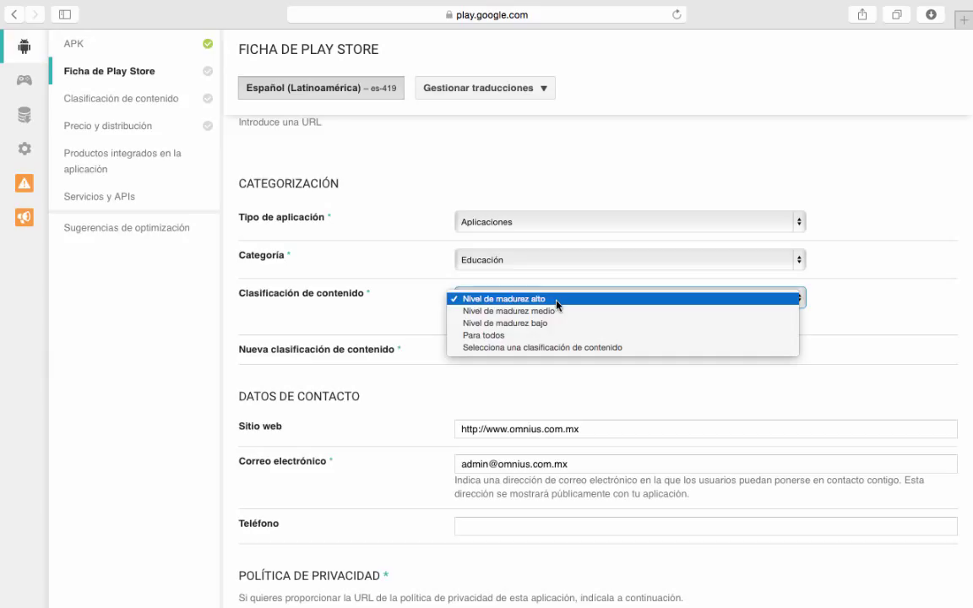
pyautogui.click(518, 341)
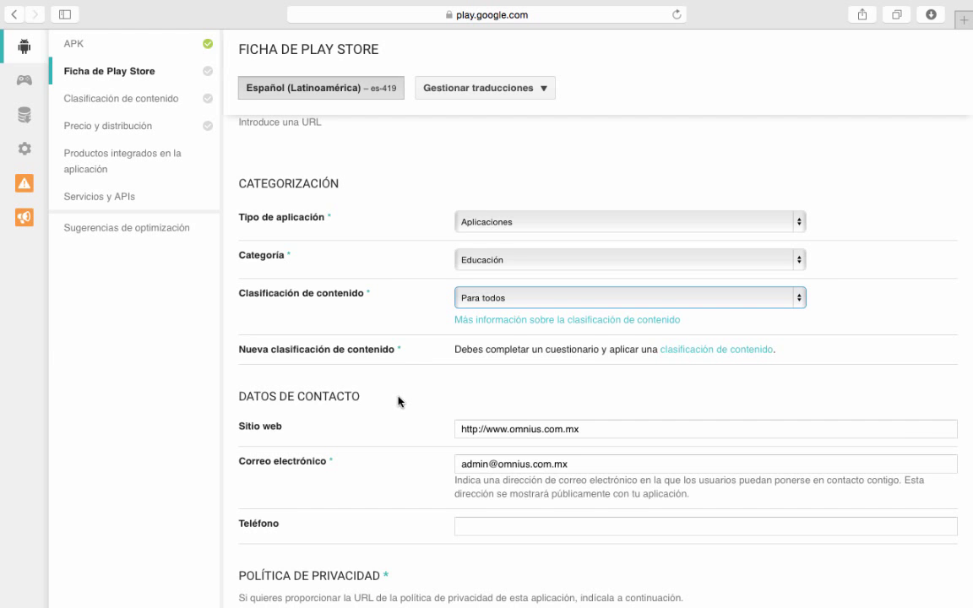
# Tick 'No indicar por ahora ninguna política de privacidad', leaving the privacy URL empty.
pyautogui.scroll(-1, 397, 402)
pyautogui.scroll(-3, 406, 407)
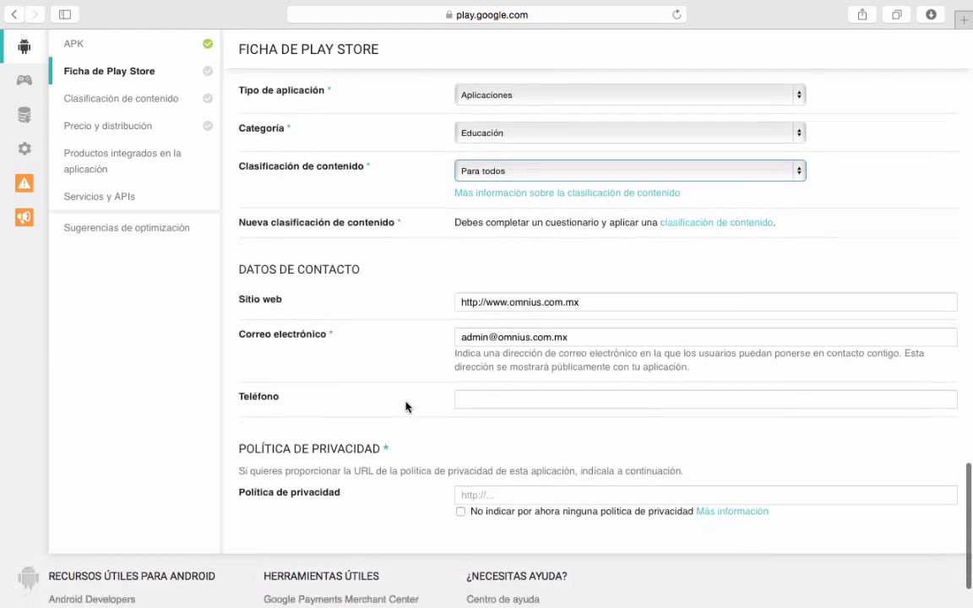
pyautogui.scroll(-1, 397, 394)
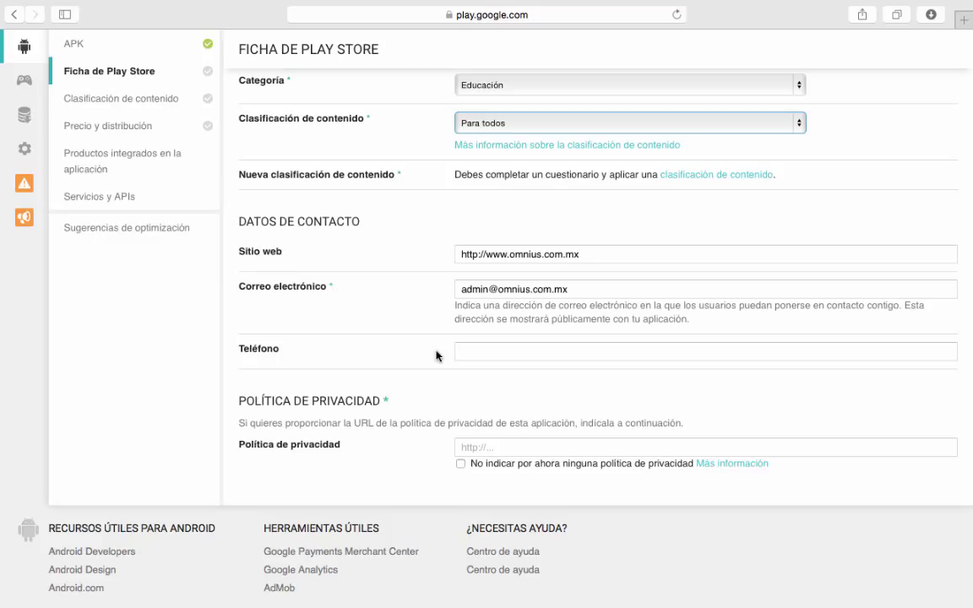
pyautogui.click(460, 352)
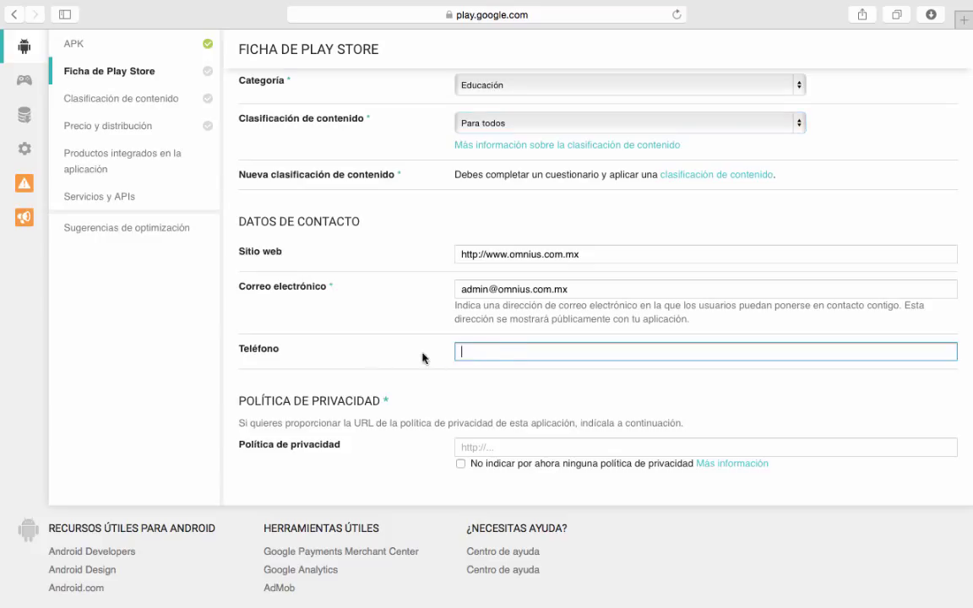
pyautogui.scroll(-1, 493, 352)
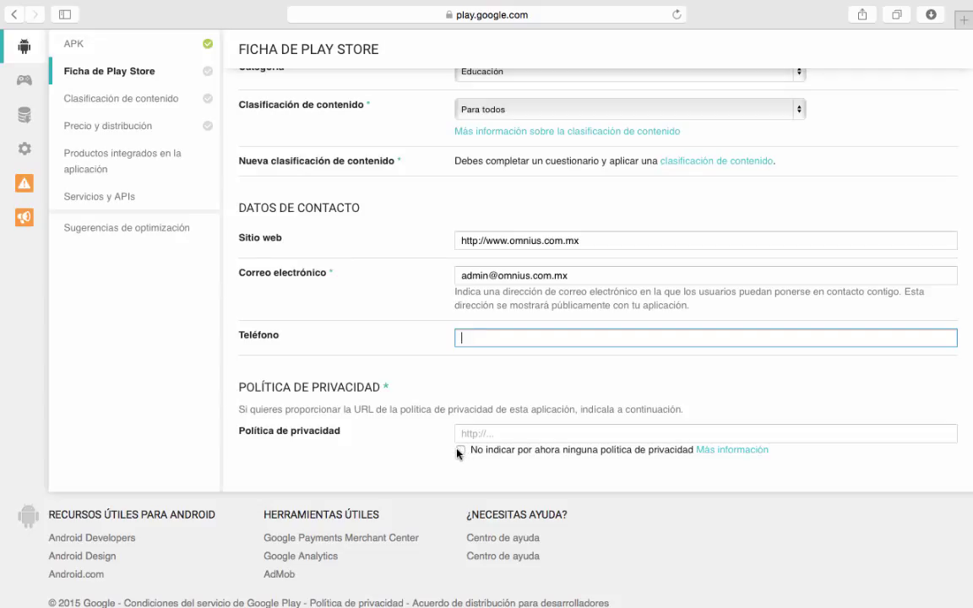
pyautogui.click(460, 451)
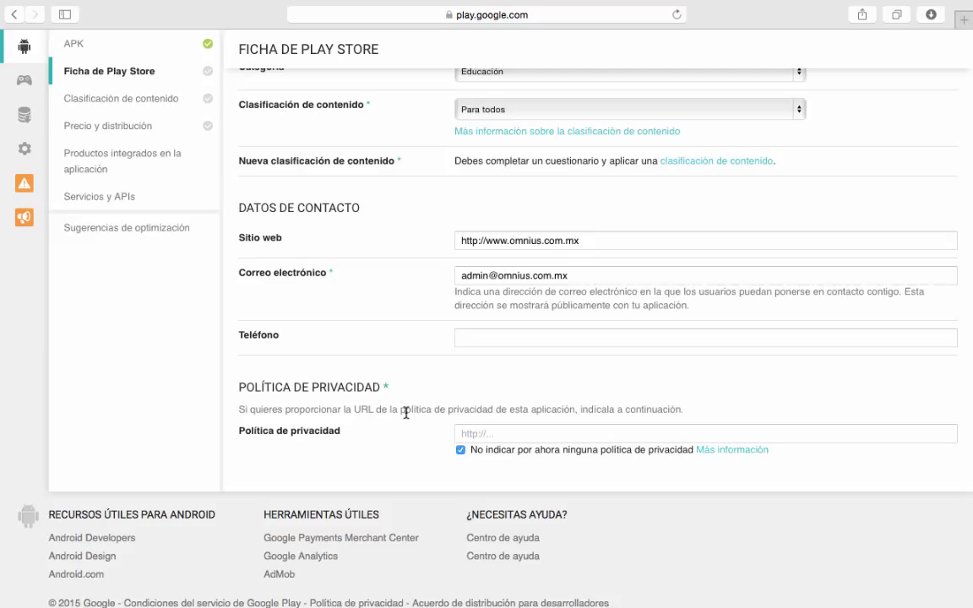
pyautogui.scroll(-2, 405, 412)
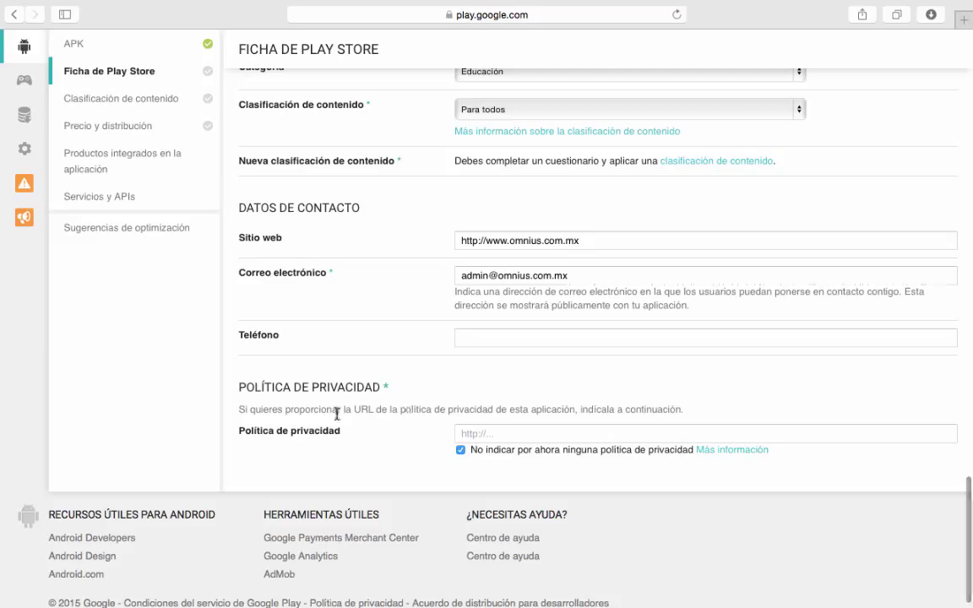
# Leave the store listing without saving and go to the Clasificación de contenido page.
pyautogui.click(115, 108)
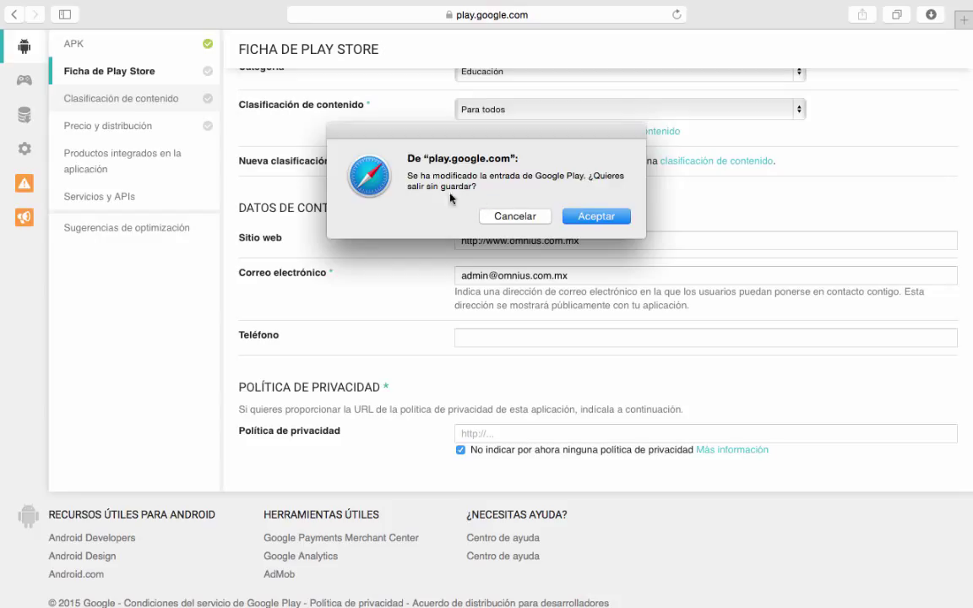
pyautogui.click(578, 217)
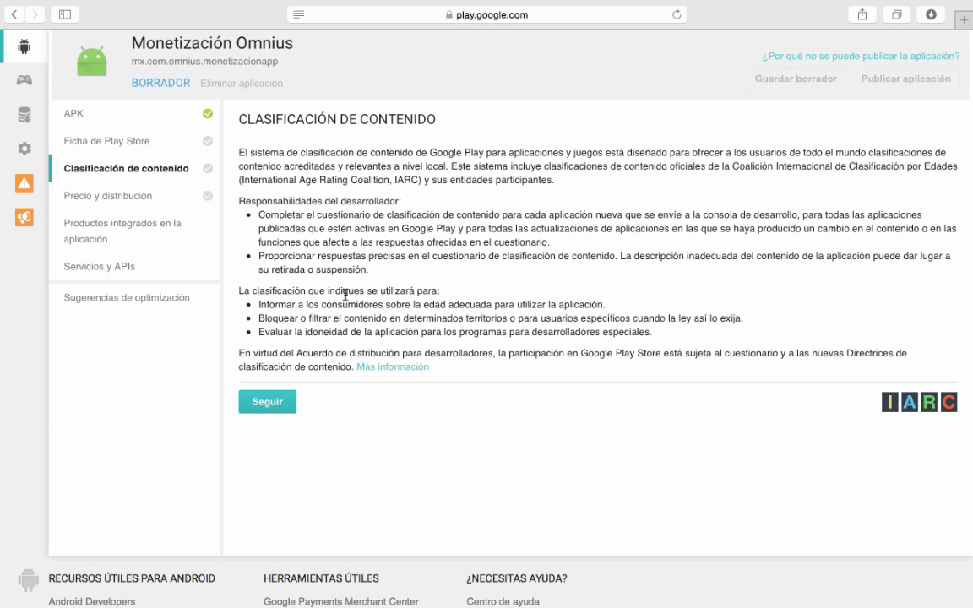
pyautogui.click(266, 403)
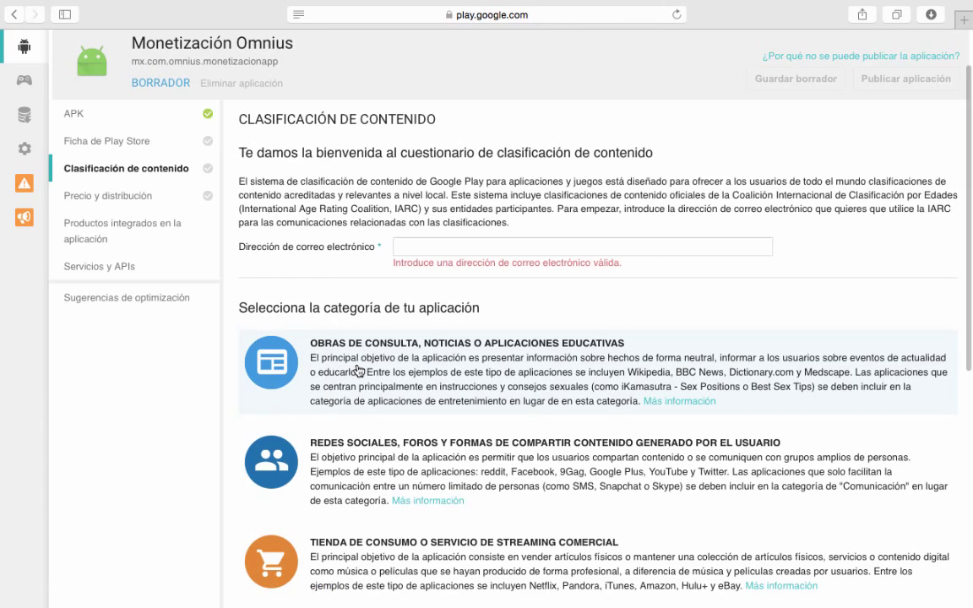
pyautogui.scroll(-5, 298, 380)
pyautogui.scroll(1, 359, 371)
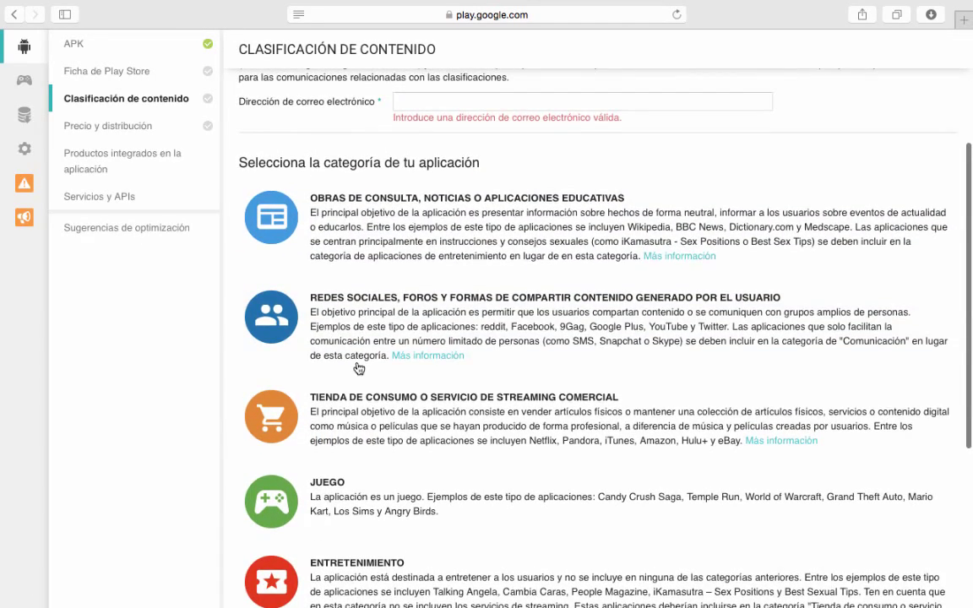
pyautogui.scroll(-5, 380, 199)
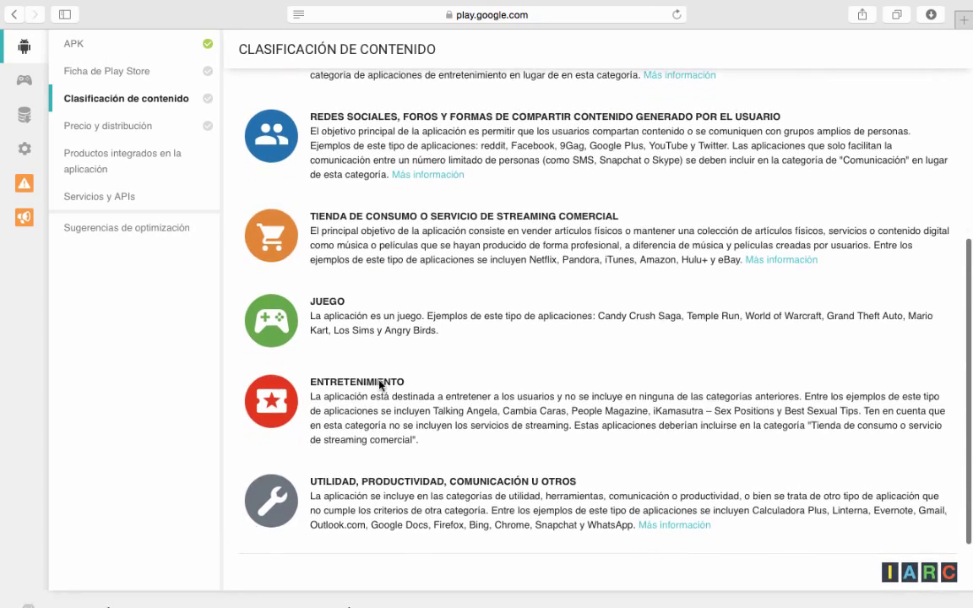
pyautogui.scroll(2, 383, 380)
pyautogui.scroll(1, 385, 377)
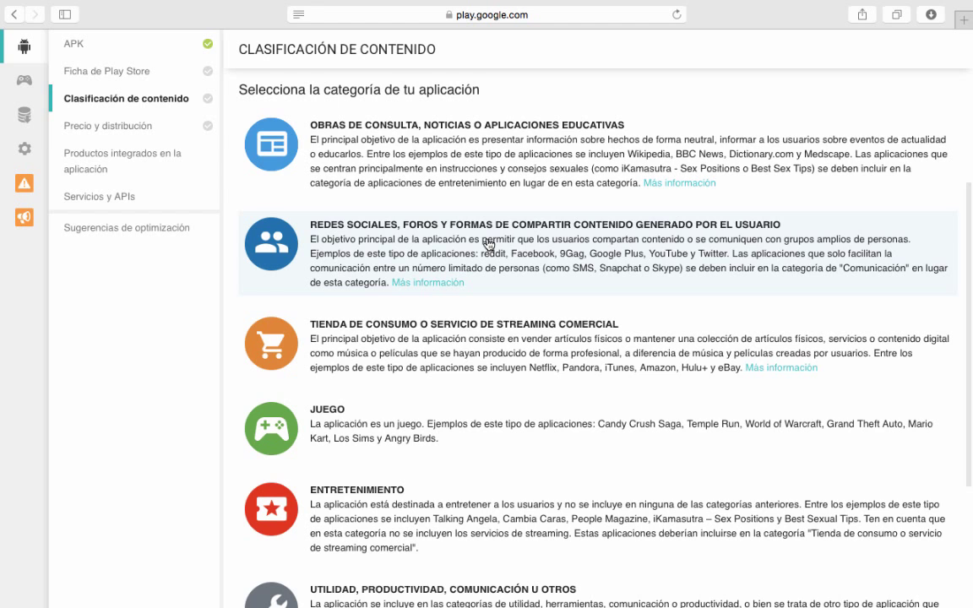
pyautogui.scroll(-4, 489, 244)
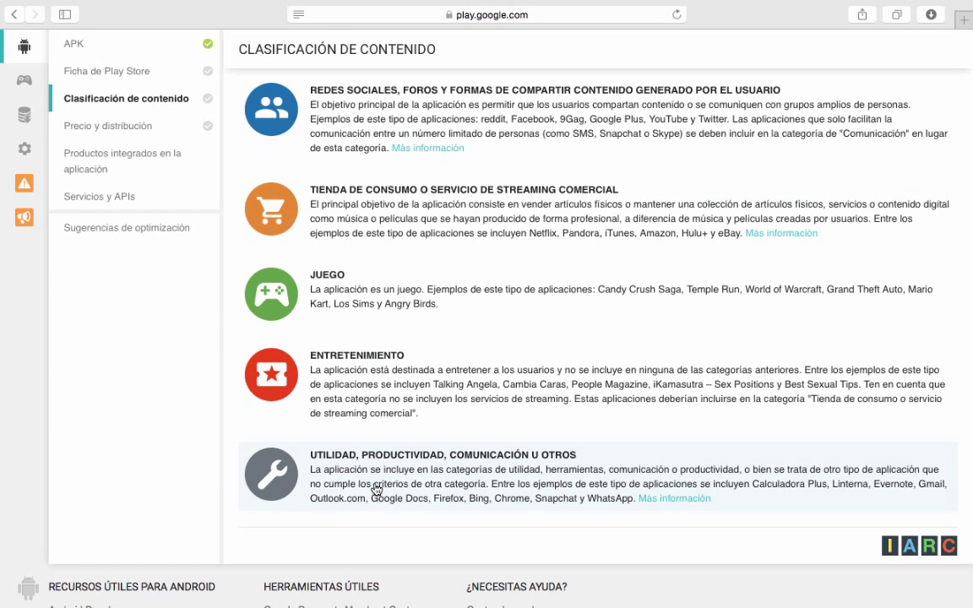
pyautogui.scroll(5, 376, 490)
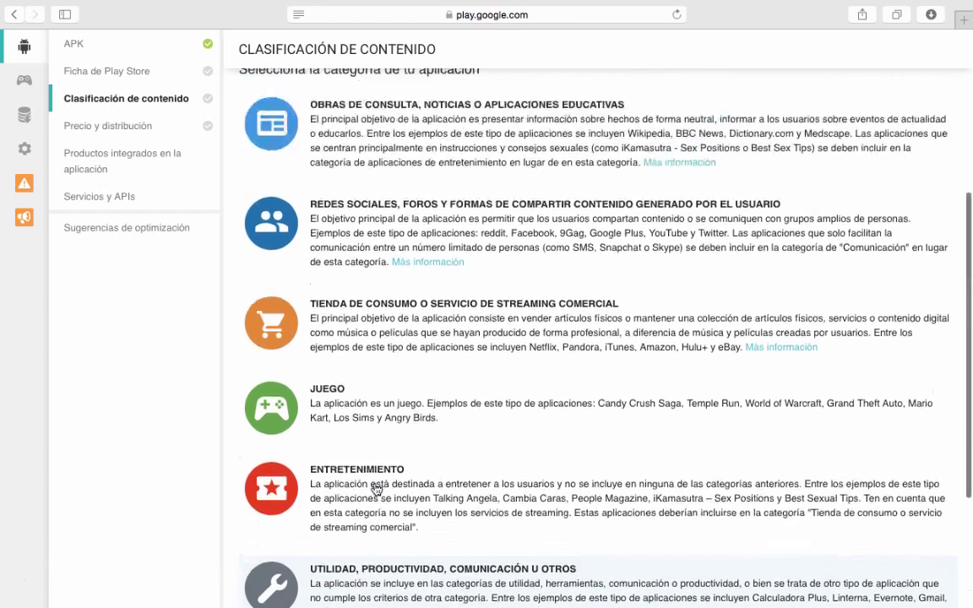
pyautogui.scroll(3, 458, 215)
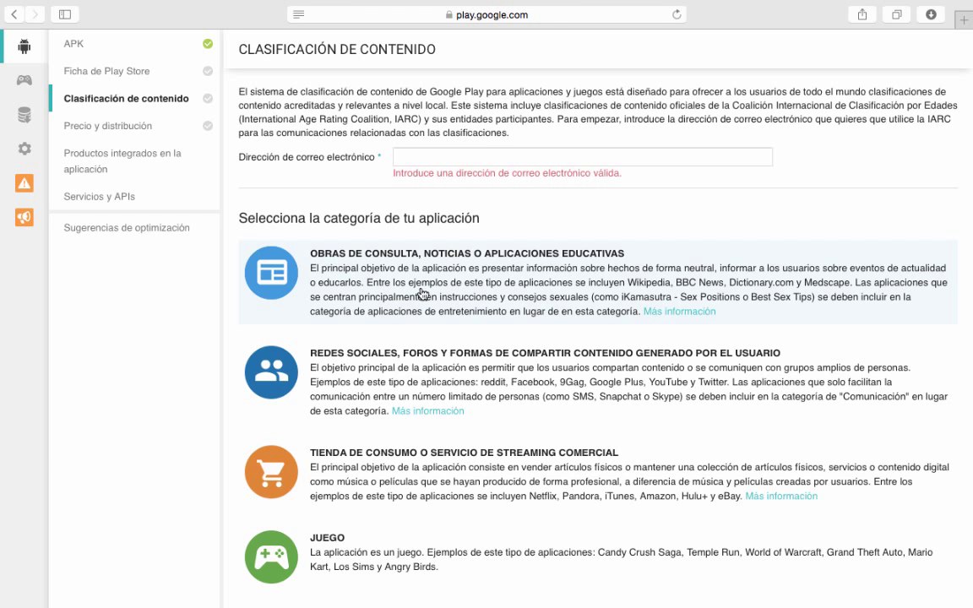
pyautogui.scroll(3, 420, 293)
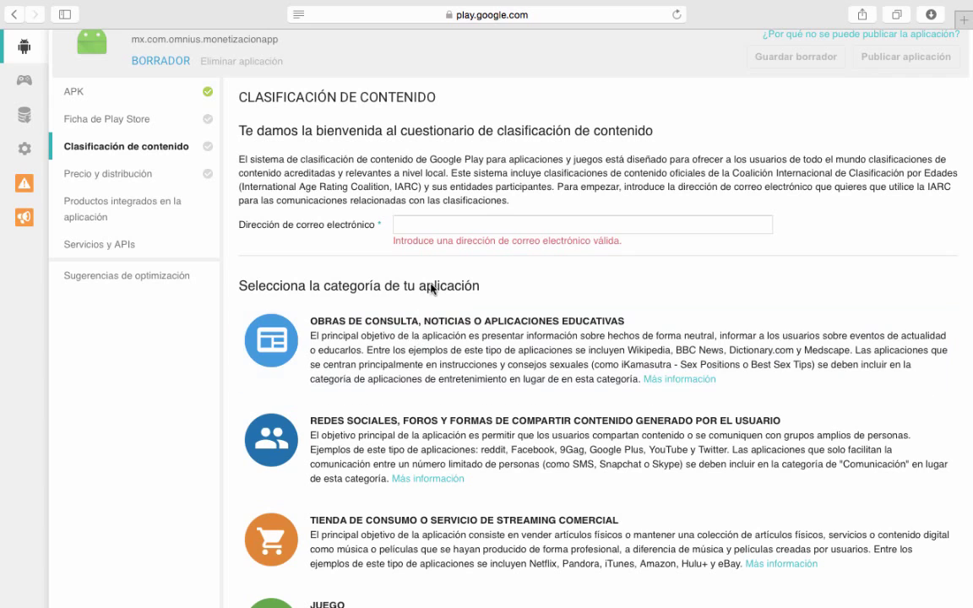
# Enter the contact e-mail address in the questionnaire, staying on the page when Safari asks.
pyautogui.click(461, 222)
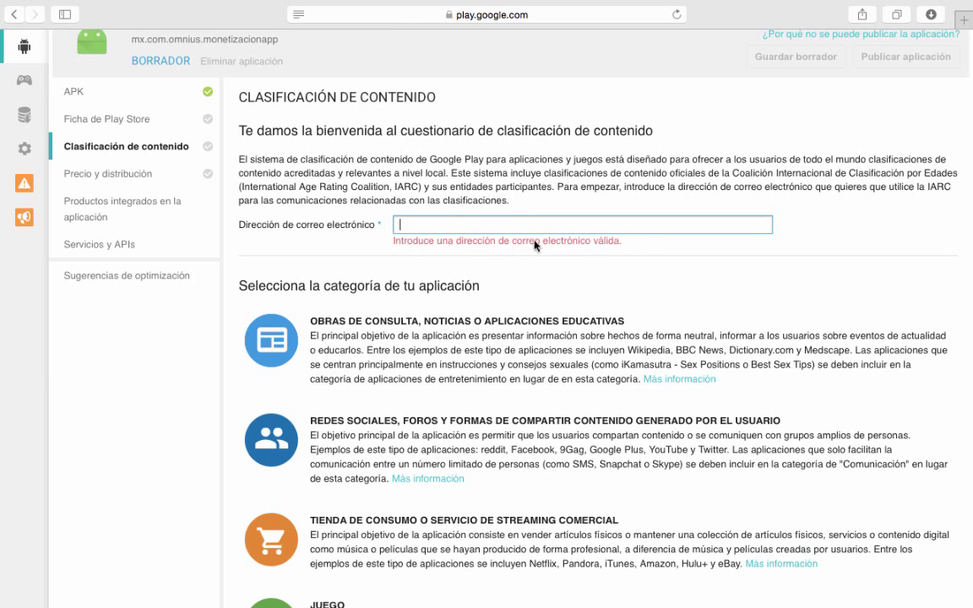
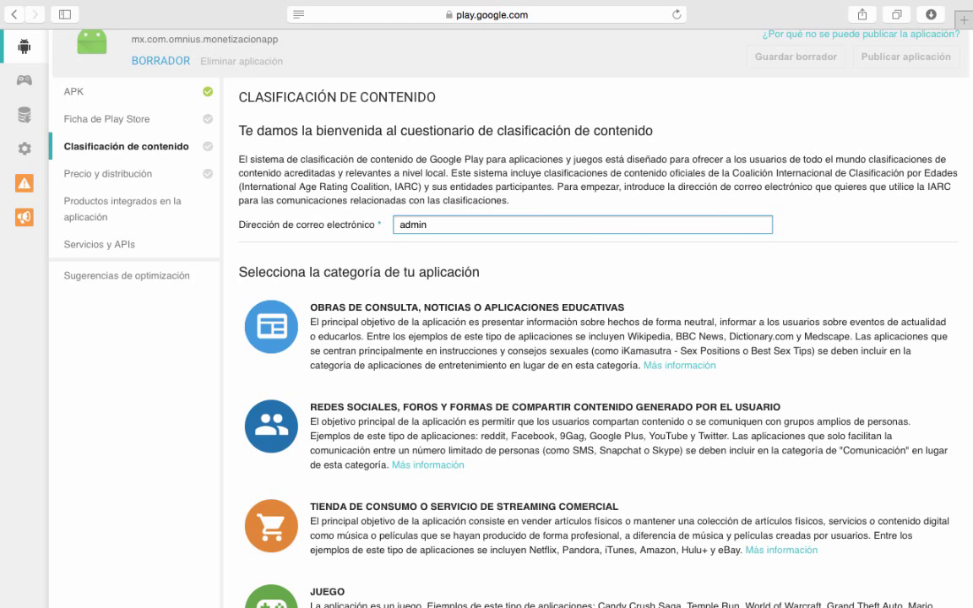
pyautogui.press('super+1')
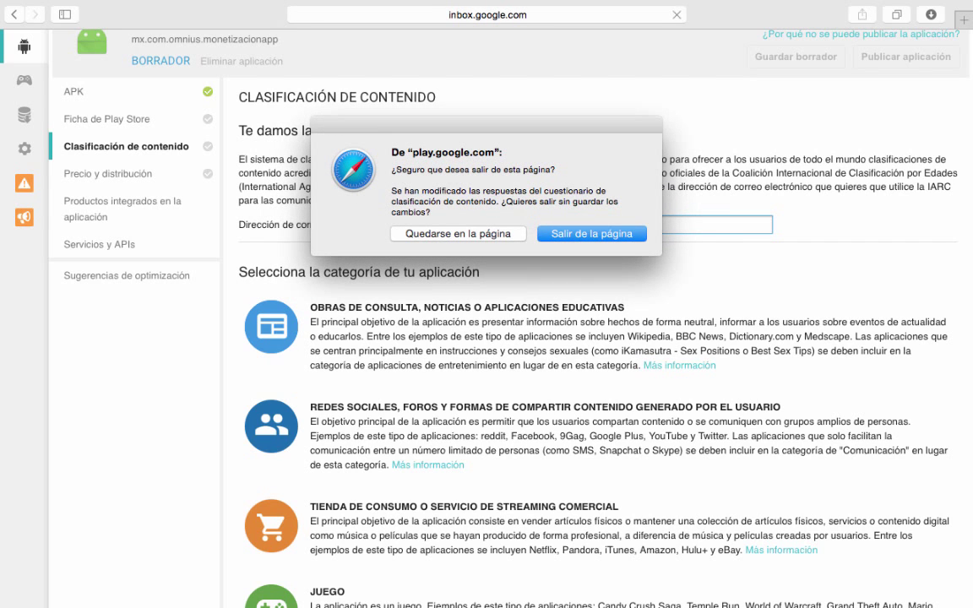
pyautogui.click(490, 234)
pyautogui.doubleClick(455, 218)
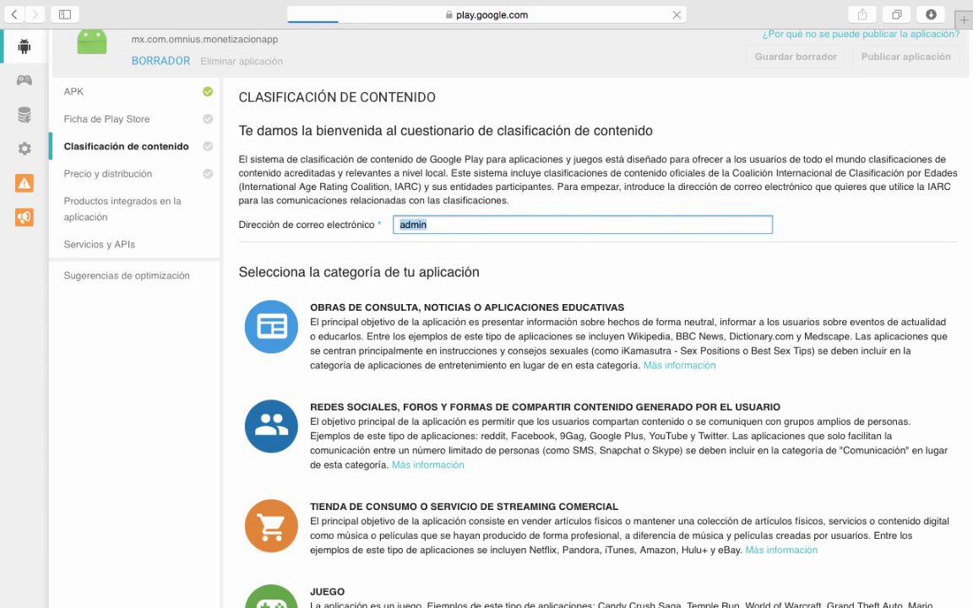
pyautogui.write('@omnius.com.mx')
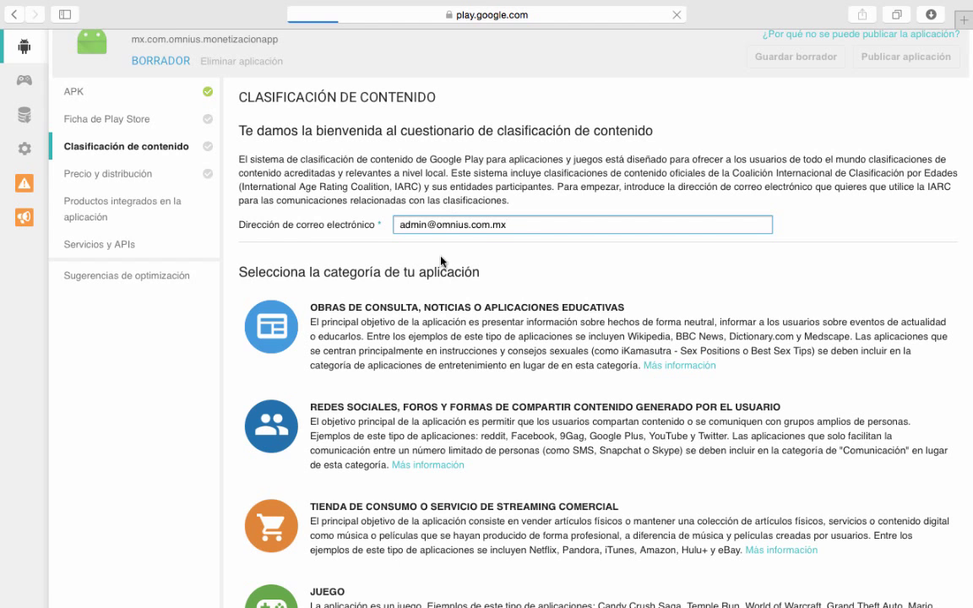
pyautogui.scroll(-2, 441, 262)
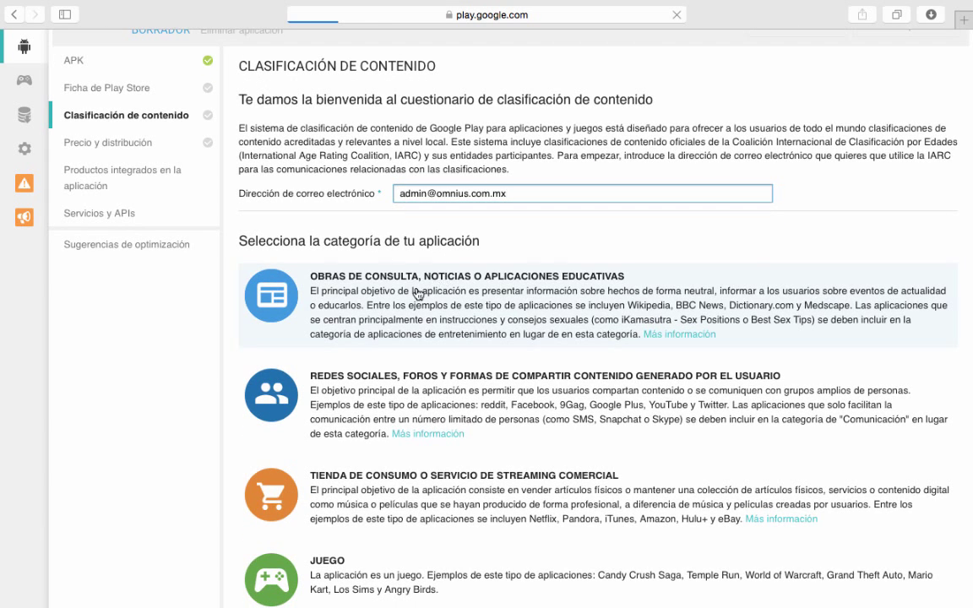
# Pick the reference, news or educational category and answer No on violence, sexual content, language and drugs.
pyautogui.click(418, 294)
pyautogui.scroll(1, 419, 241)
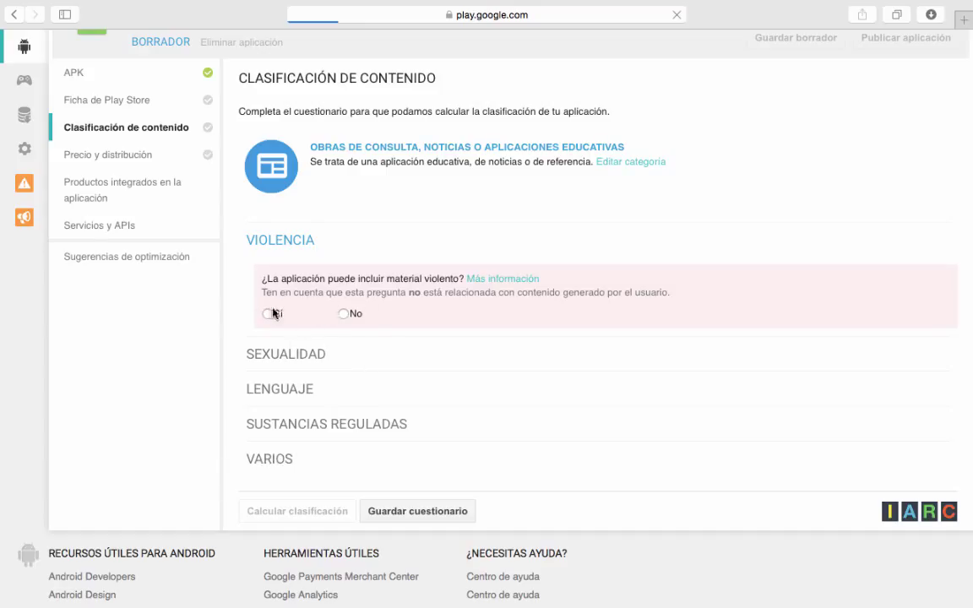
pyautogui.click(342, 313)
pyautogui.click(344, 428)
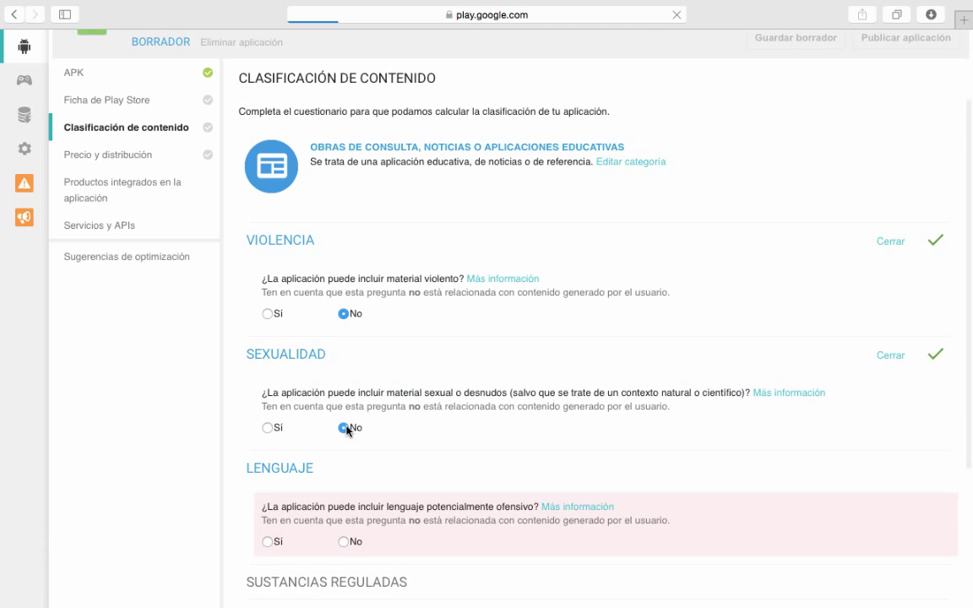
pyautogui.click(344, 473)
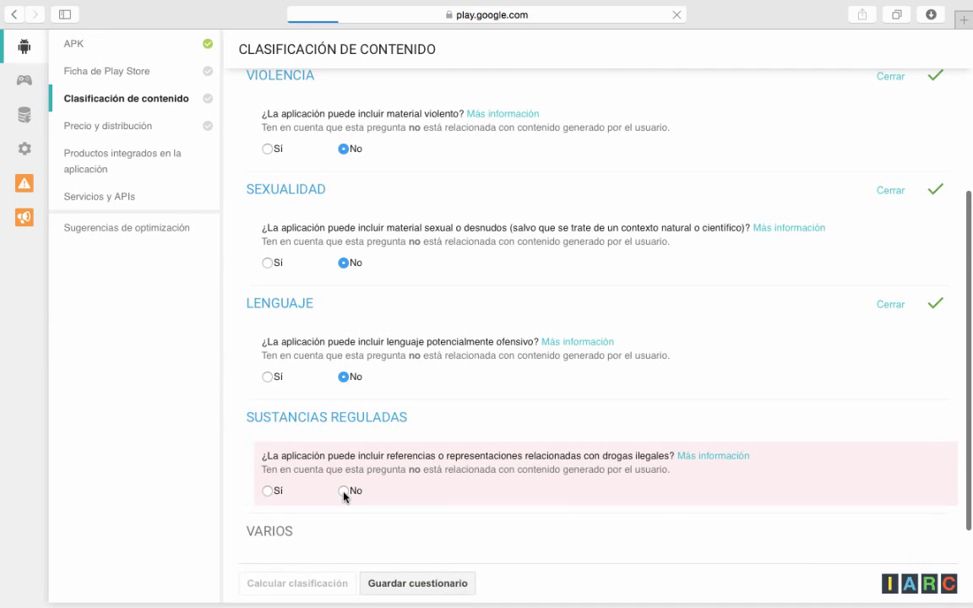
pyautogui.click(342, 491)
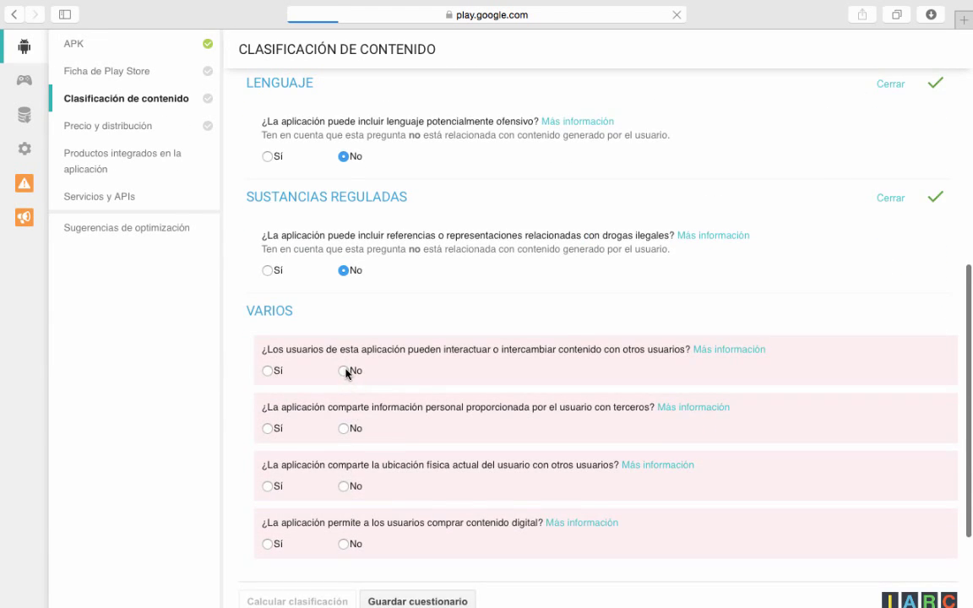
# Answer No on user interaction, personal info, location sharing and digital purchases, then save the questionnaire.
pyautogui.click(343, 370)
pyautogui.click(344, 428)
pyautogui.click(344, 486)
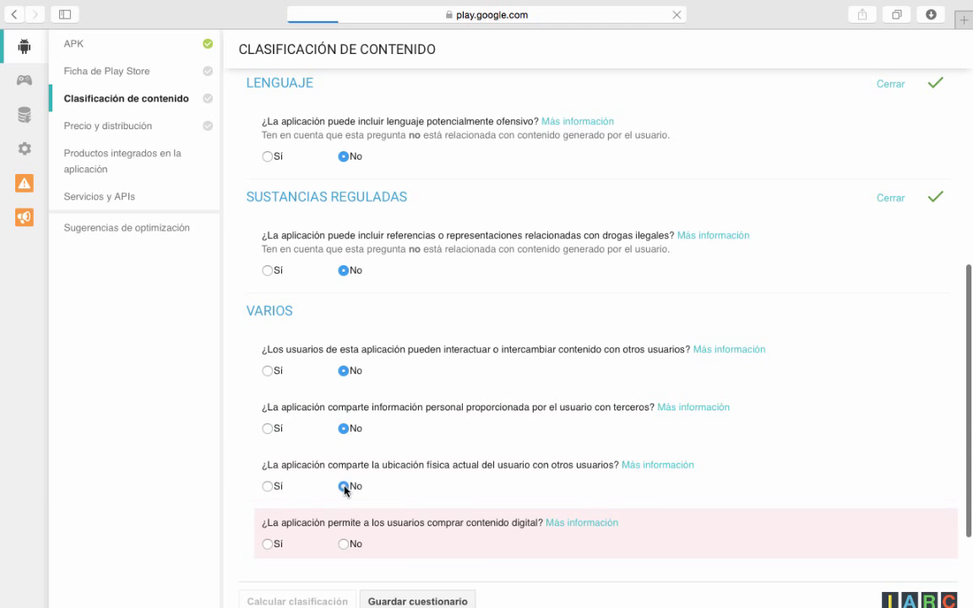
pyautogui.click(343, 544)
pyautogui.scroll(-3, 318, 521)
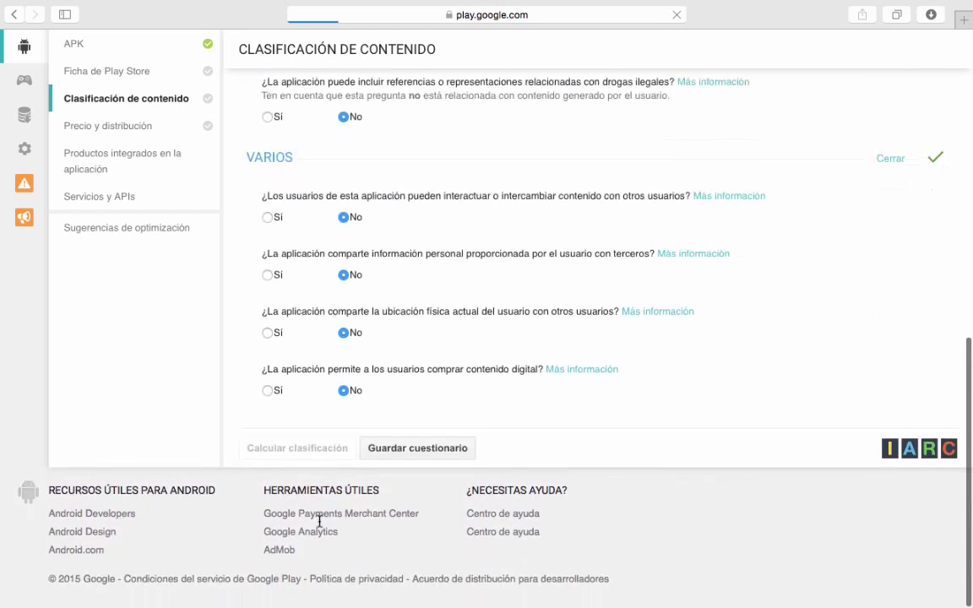
pyautogui.click(403, 468)
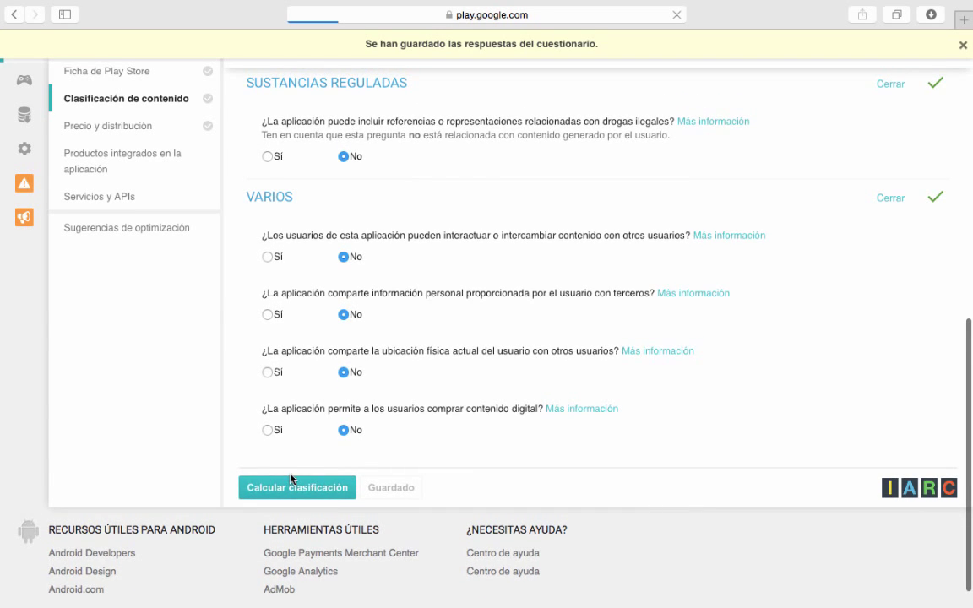
# Calculate the ratings (ESRB Everyone, PEGI 3, IARC 3+), review them, then go to Precio y distribución.
pyautogui.click(311, 487)
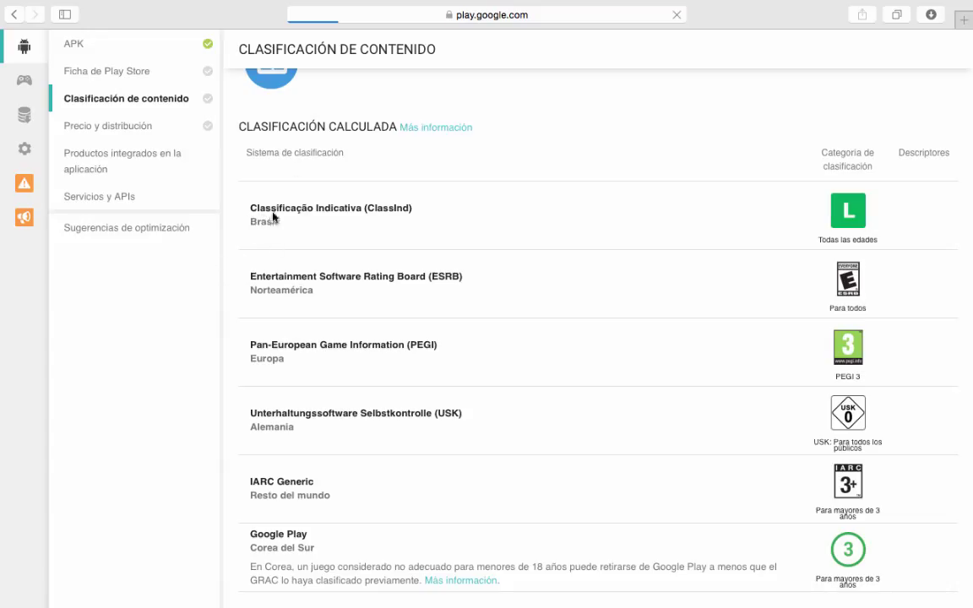
pyautogui.scroll(1, 294, 221)
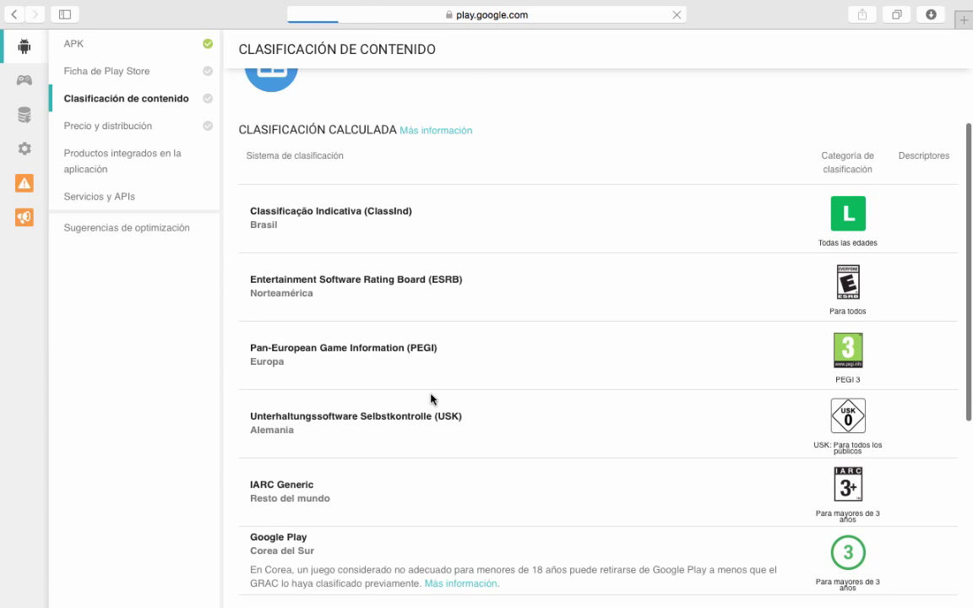
pyautogui.scroll(-1, 430, 399)
pyautogui.scroll(-5, 430, 398)
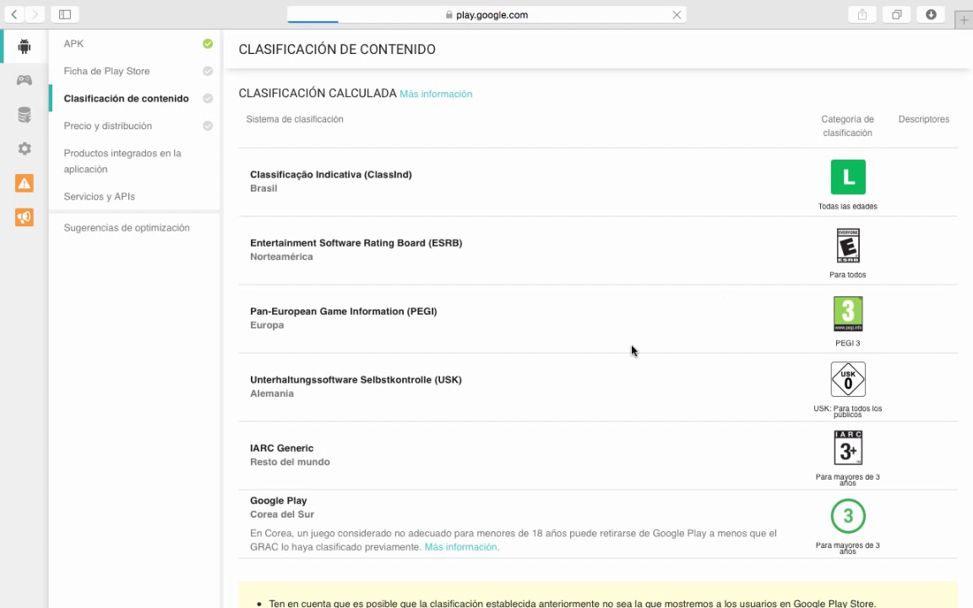
pyautogui.scroll(-5, 632, 350)
pyautogui.scroll(3, 632, 351)
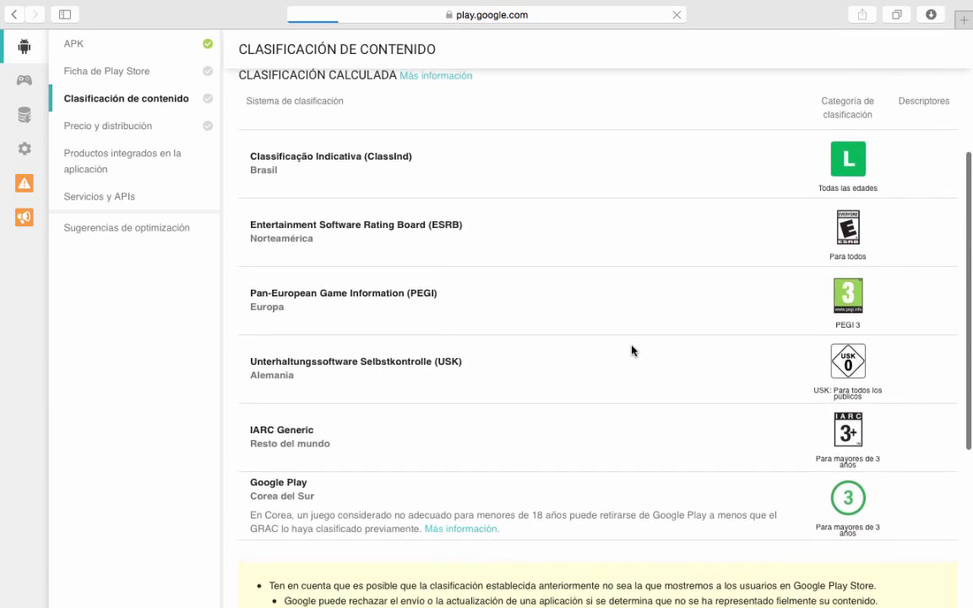
pyautogui.scroll(-3, 342, 253)
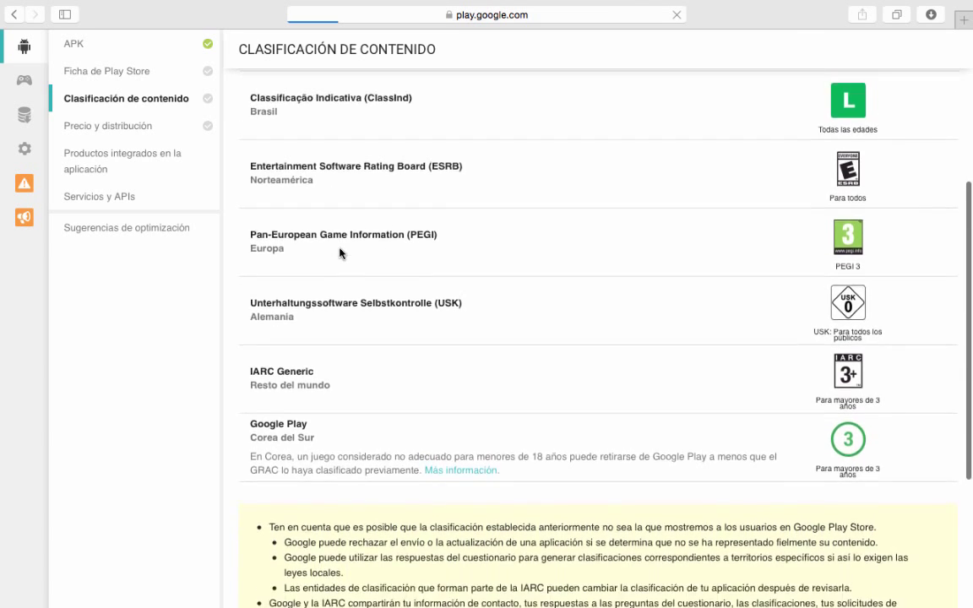
pyautogui.scroll(5, 341, 254)
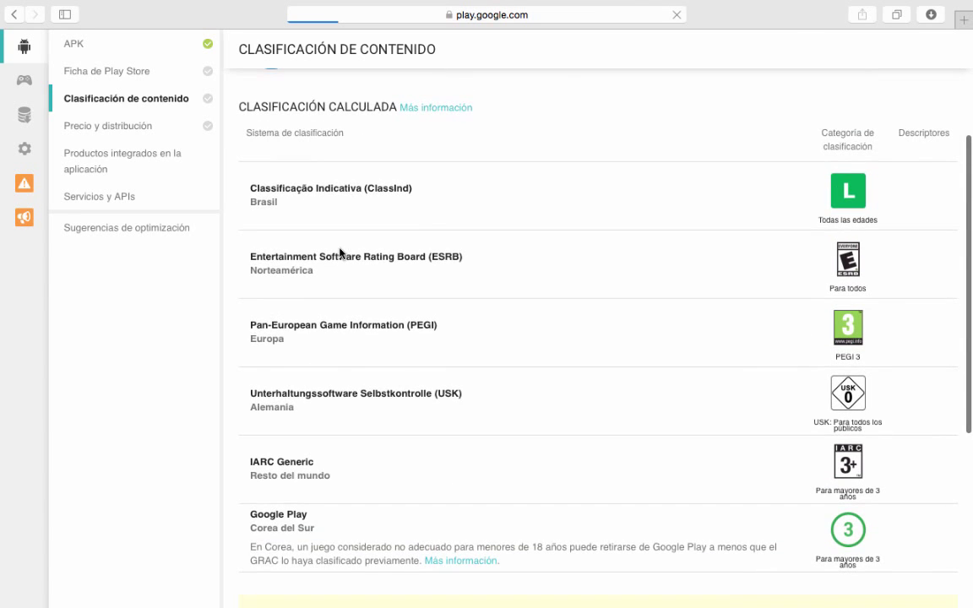
pyautogui.click(107, 129)
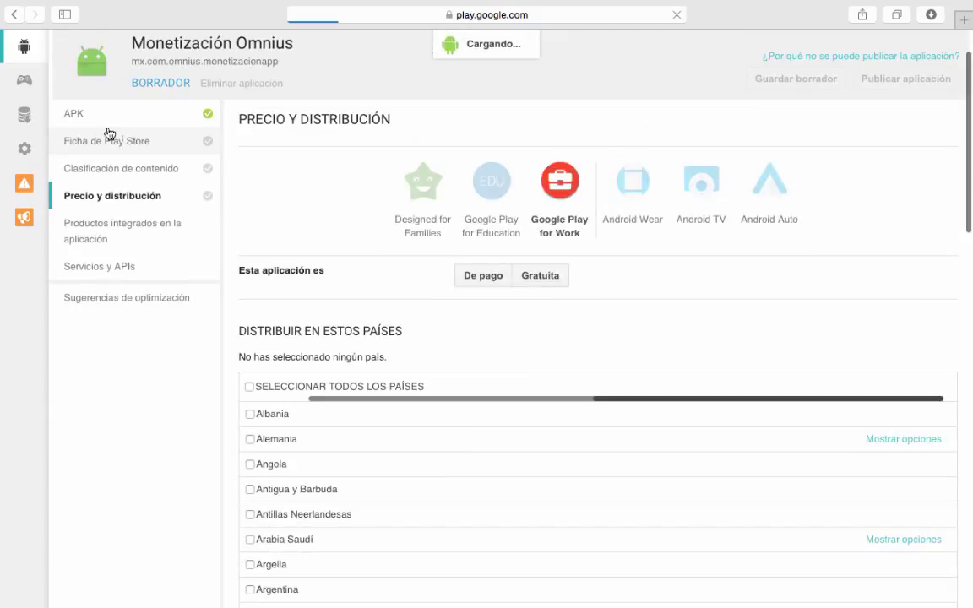
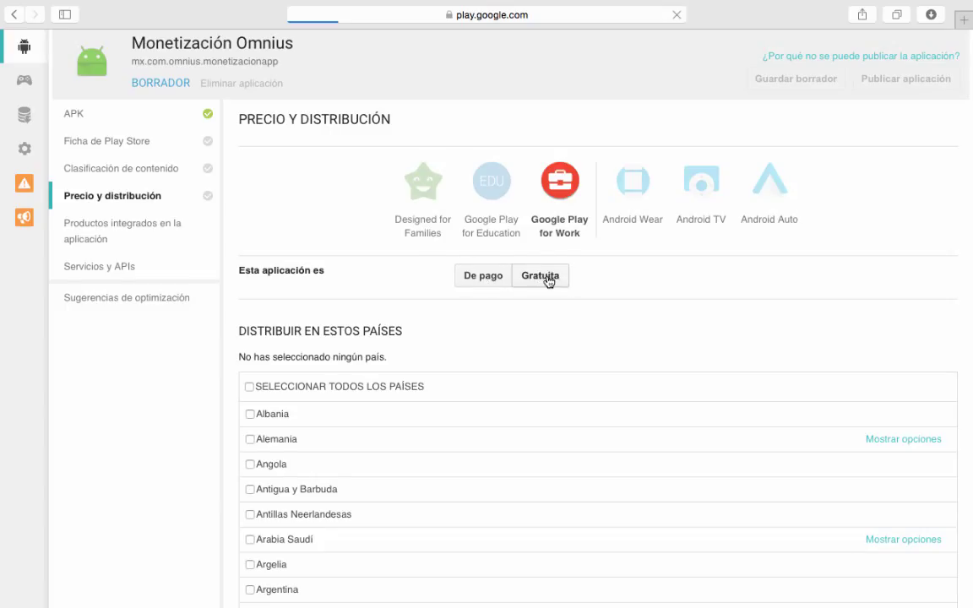
# Set the app to Gratuita (free) under 'Esta aplicación es'.
pyautogui.scroll(-1, 549, 280)
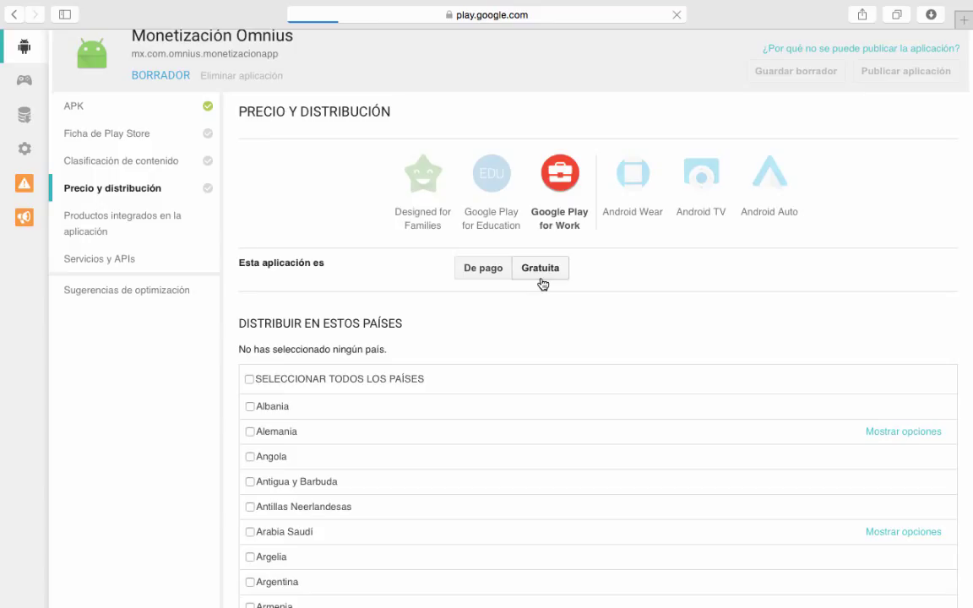
pyautogui.scroll(-1, 543, 279)
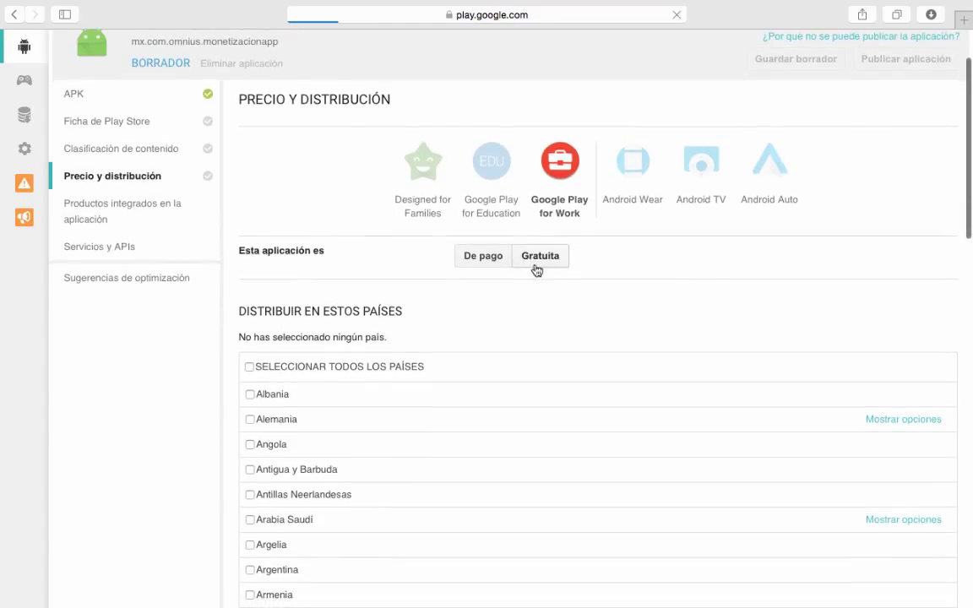
pyautogui.click(540, 264)
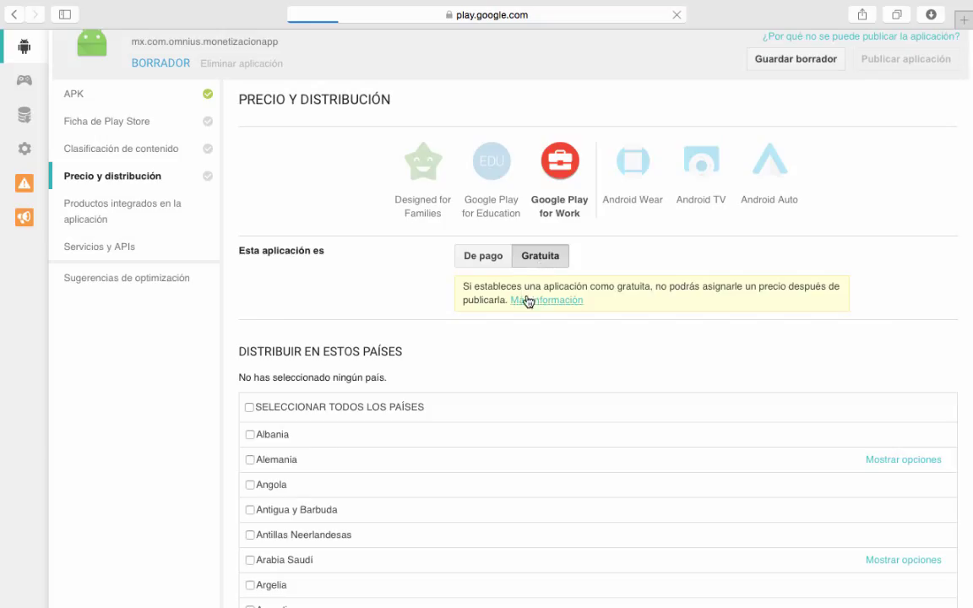
# Scroll through the distribution country list on the Precio y distribución page.
pyautogui.scroll(-1, 529, 326)
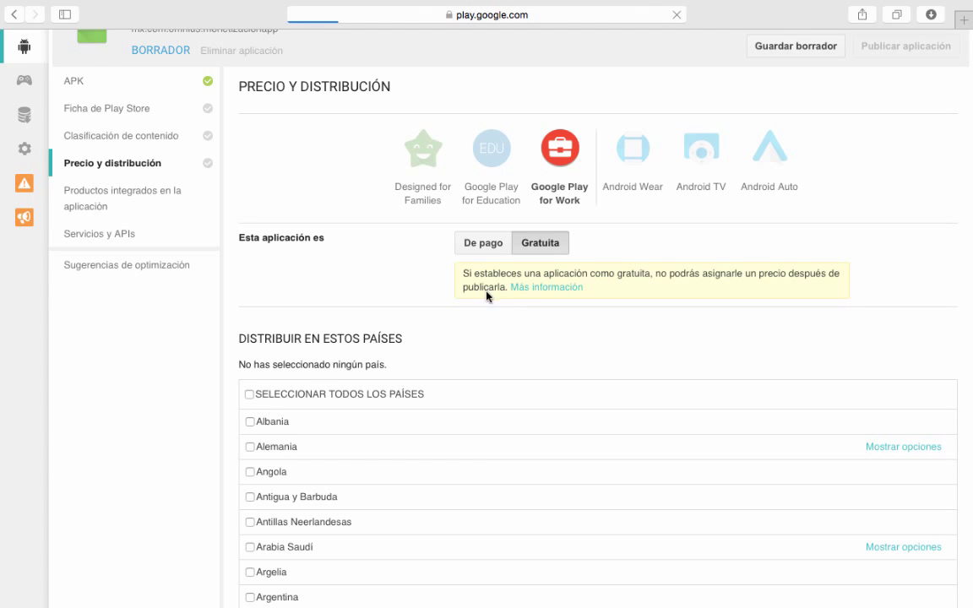
pyautogui.scroll(-3, 487, 296)
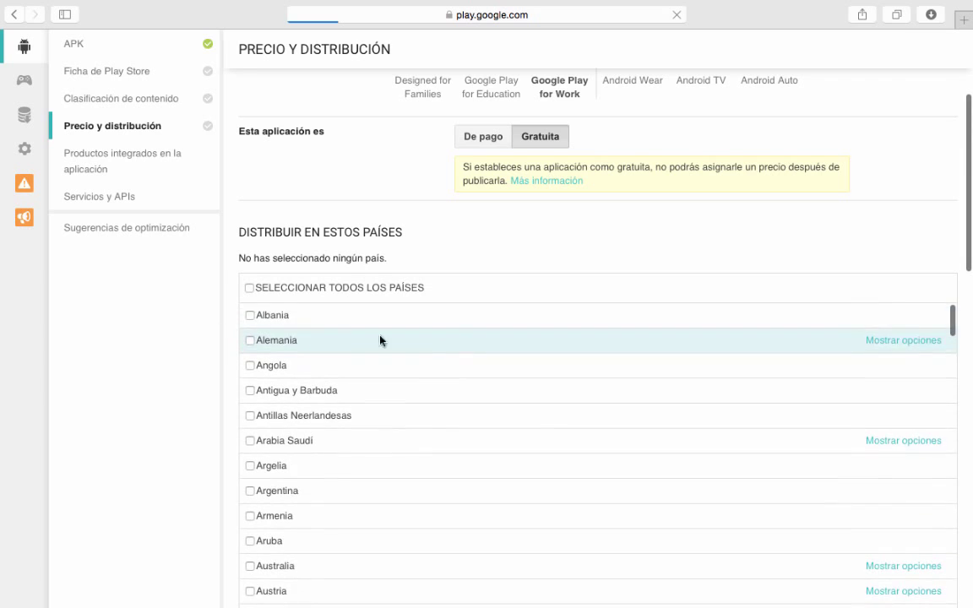
pyautogui.scroll(-4, 195, 297)
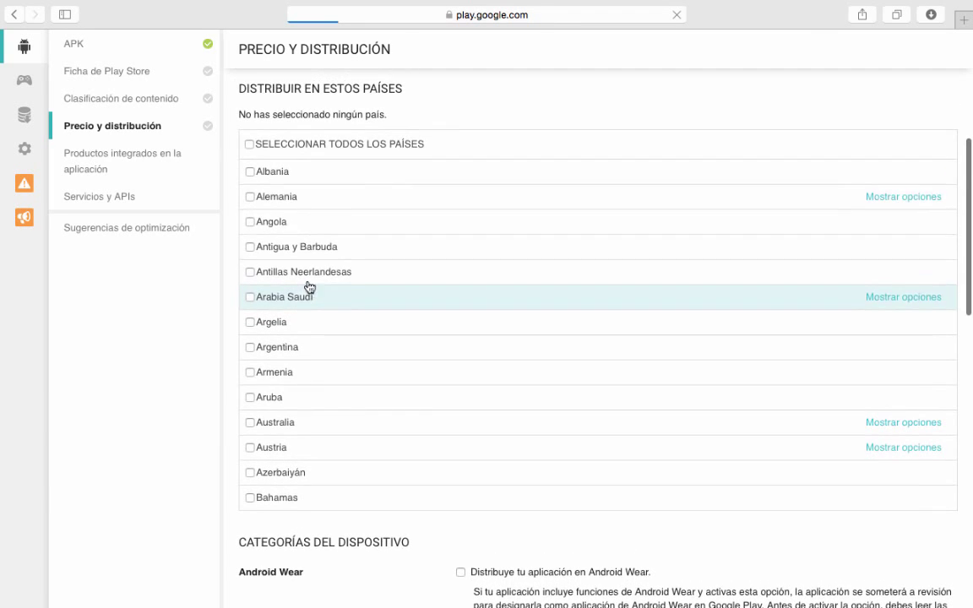
pyautogui.scroll(-5, 288, 225)
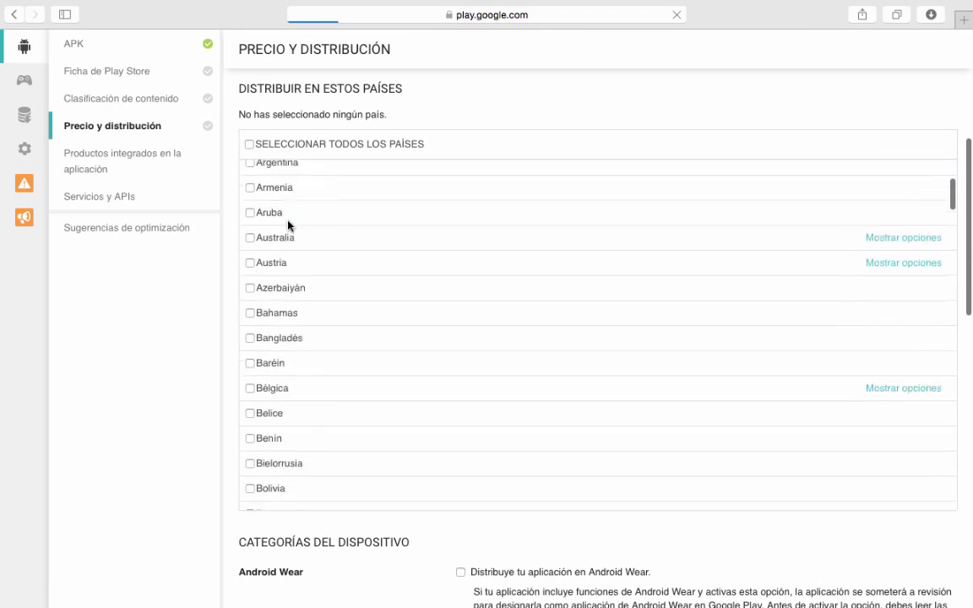
pyautogui.scroll(-3, 288, 224)
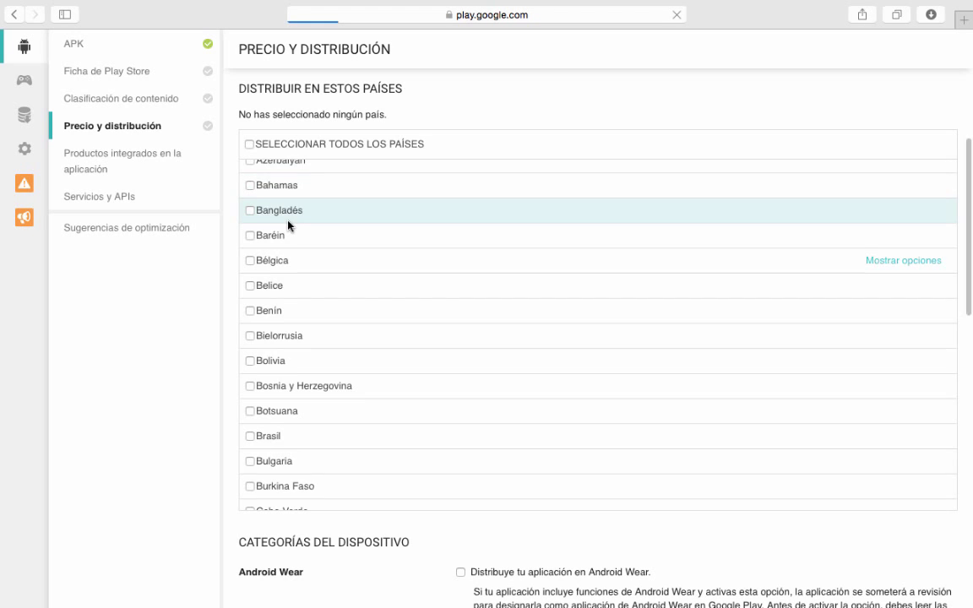
pyautogui.scroll(-10, 288, 225)
pyautogui.scroll(-20, 288, 225)
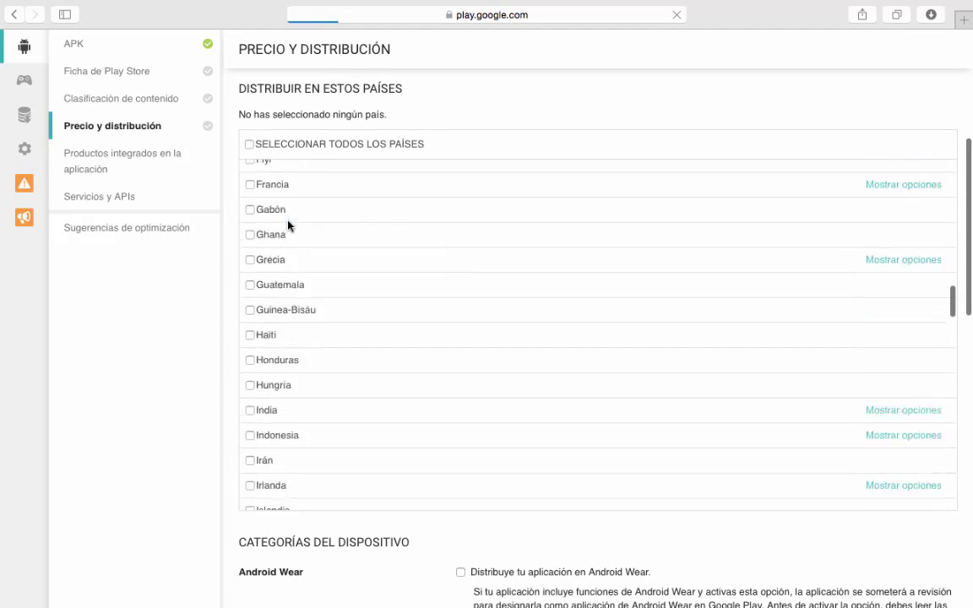
pyautogui.scroll(-7, 288, 225)
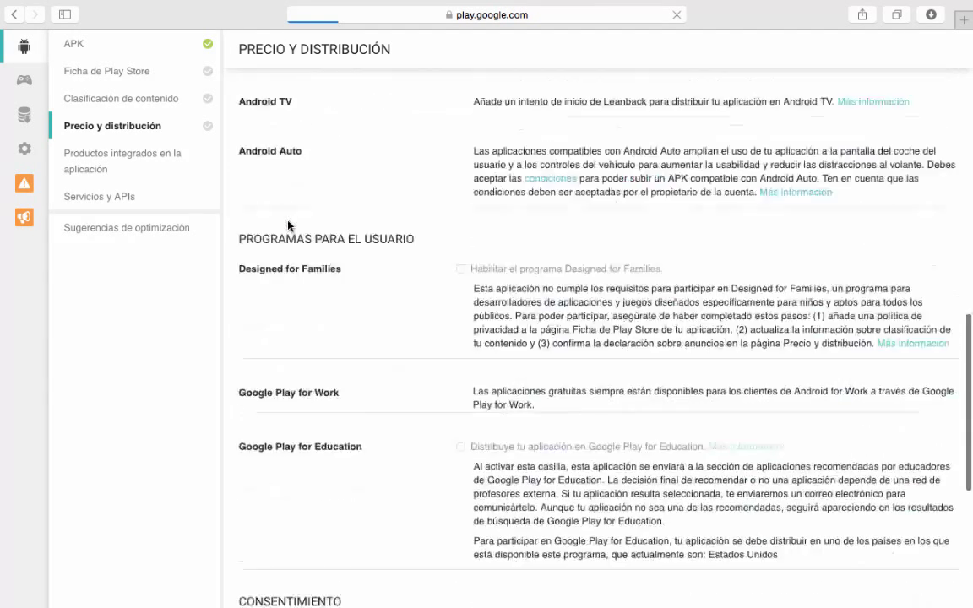
pyautogui.scroll(13, 288, 225)
pyautogui.scroll(-5, 288, 225)
pyautogui.scroll(-2, 288, 225)
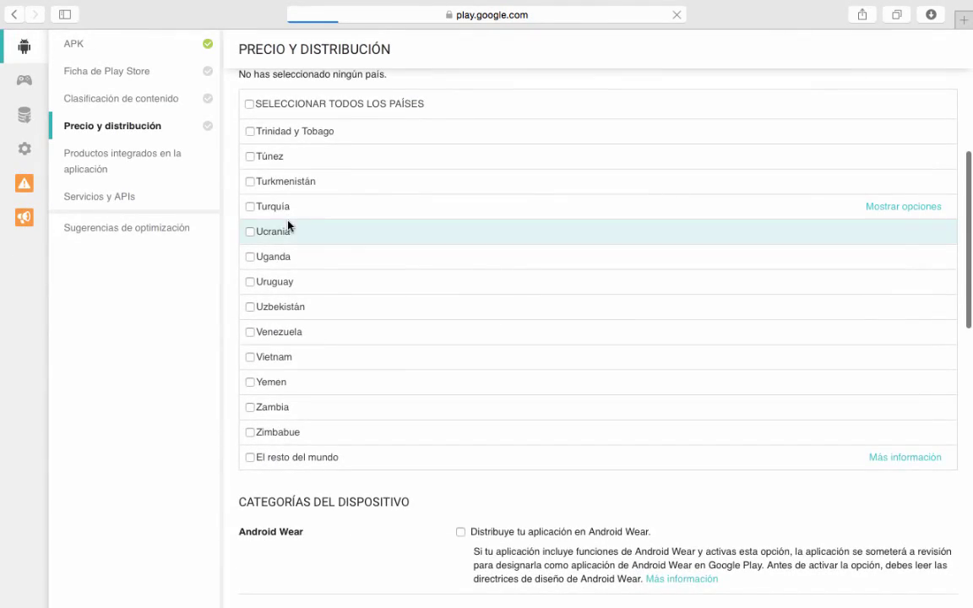
pyautogui.scroll(-3, 321, 215)
pyautogui.scroll(5, 321, 215)
pyautogui.scroll(20, 321, 215)
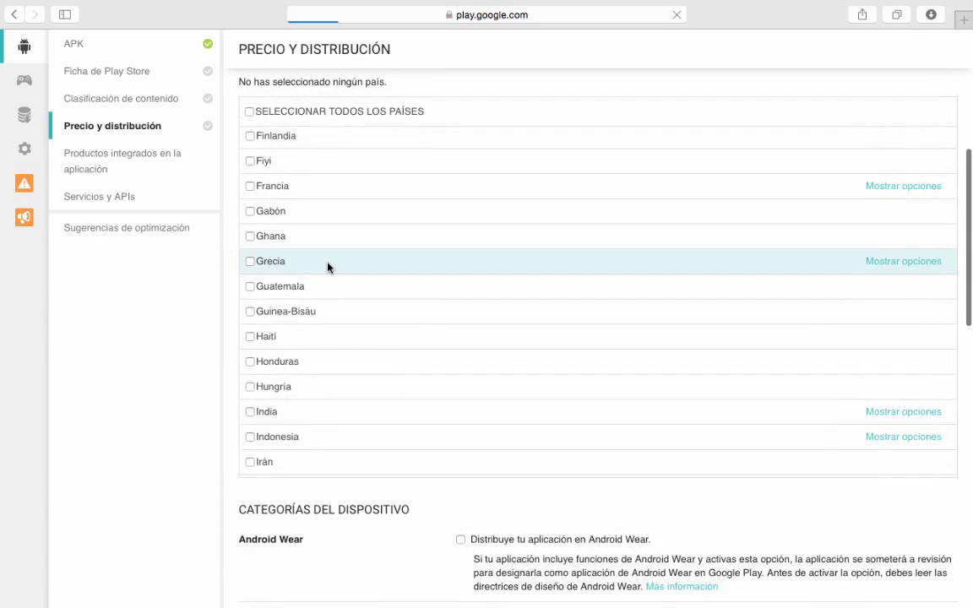
pyautogui.scroll(10, 328, 266)
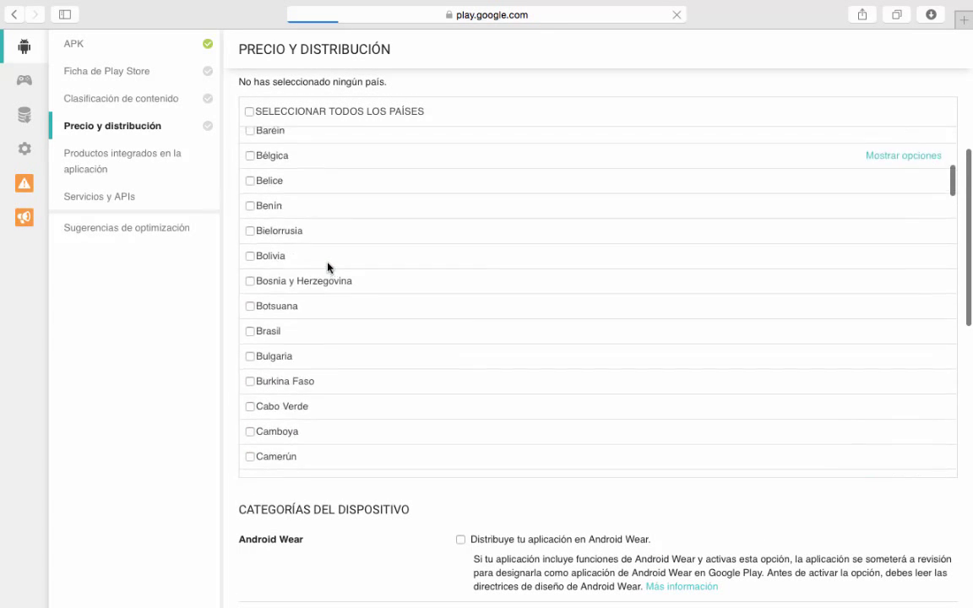
pyautogui.scroll(-10, 328, 268)
pyautogui.scroll(-10, 328, 267)
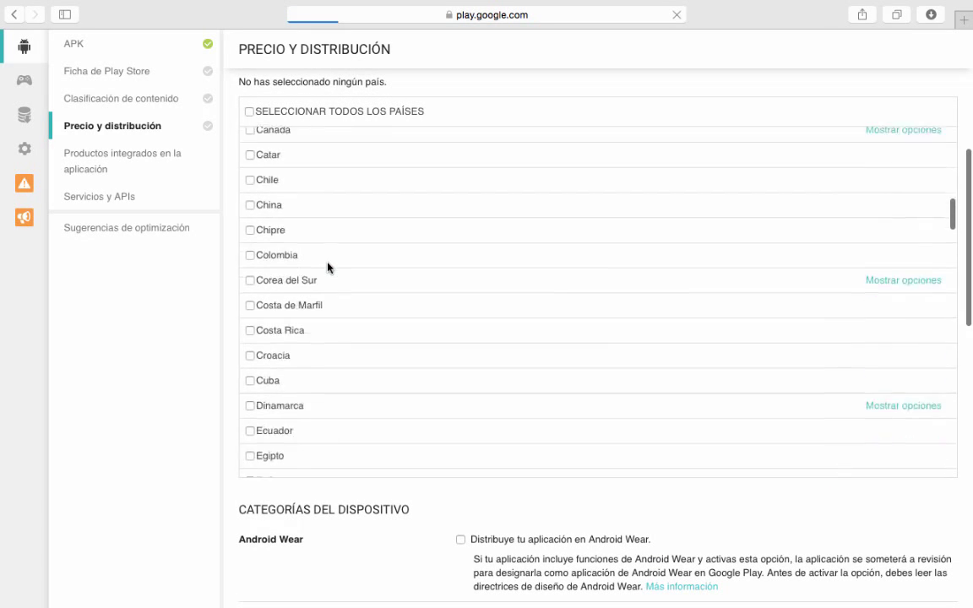
pyautogui.scroll(-10, 327, 267)
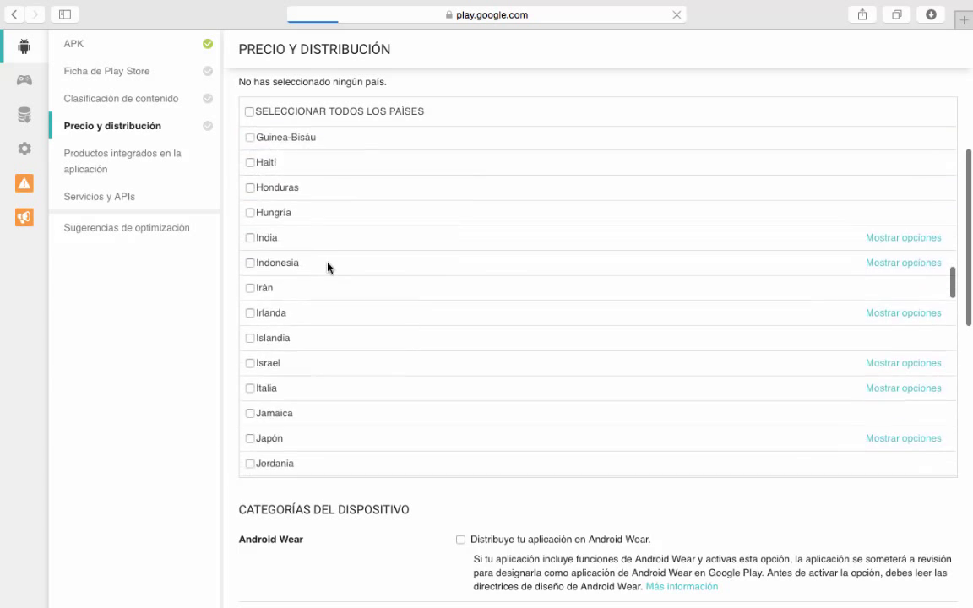
pyautogui.scroll(-10, 328, 268)
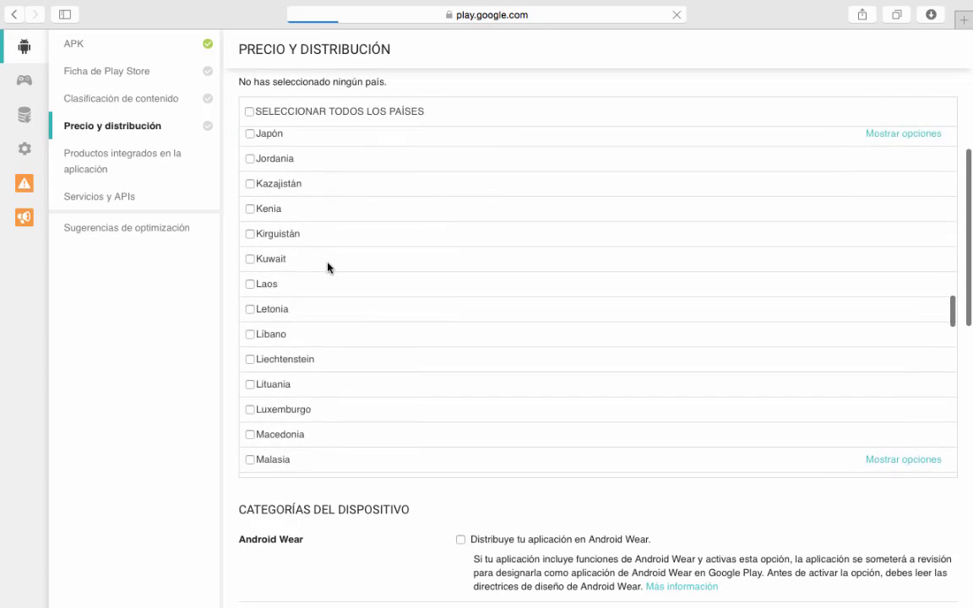
pyautogui.scroll(-3, 327, 268)
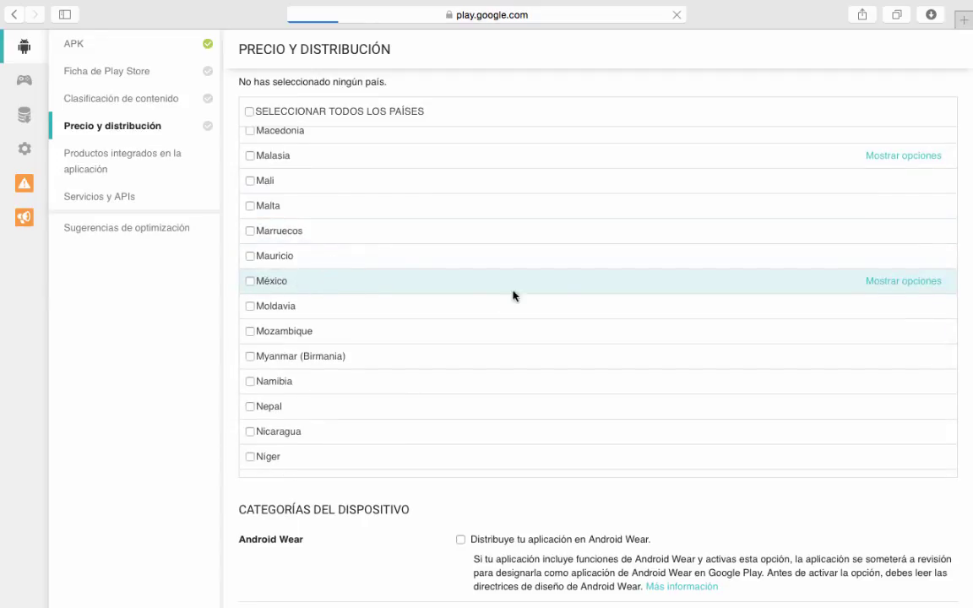
# Show México's carrier options and tick México as a distribution country, keeping all carriers.
pyautogui.click(881, 284)
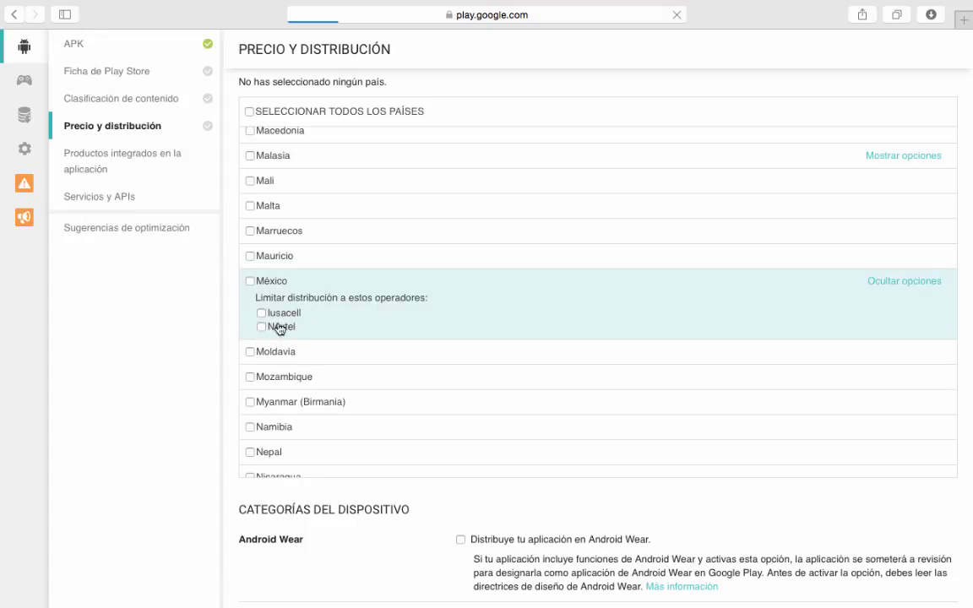
pyautogui.click(250, 281)
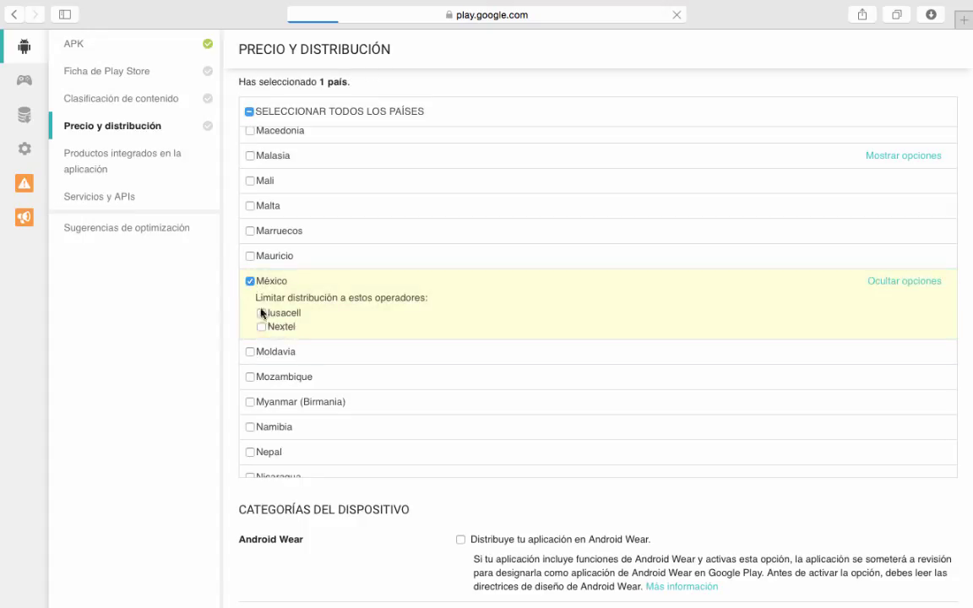
pyautogui.scroll(8, 278, 323)
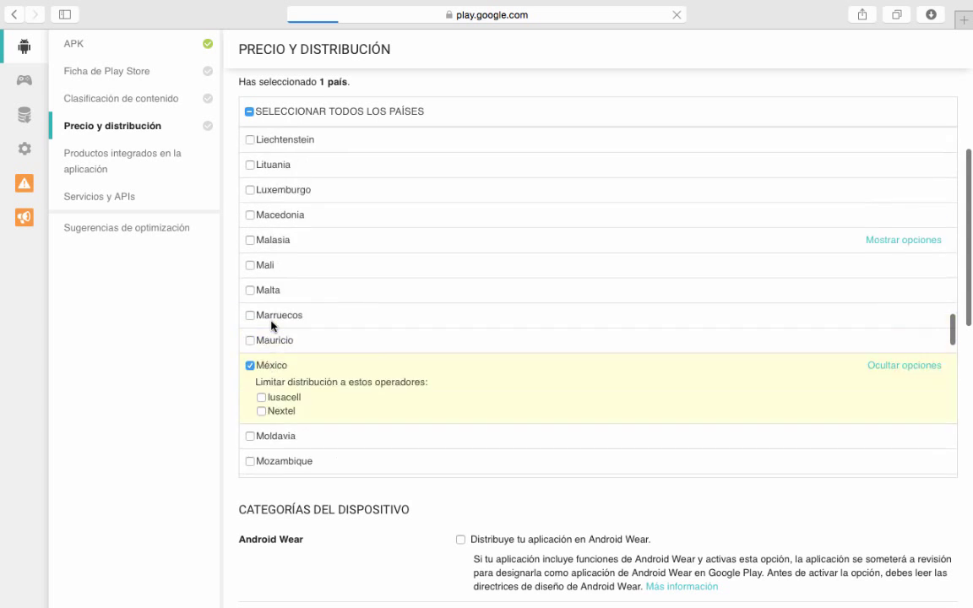
pyautogui.scroll(20, 272, 324)
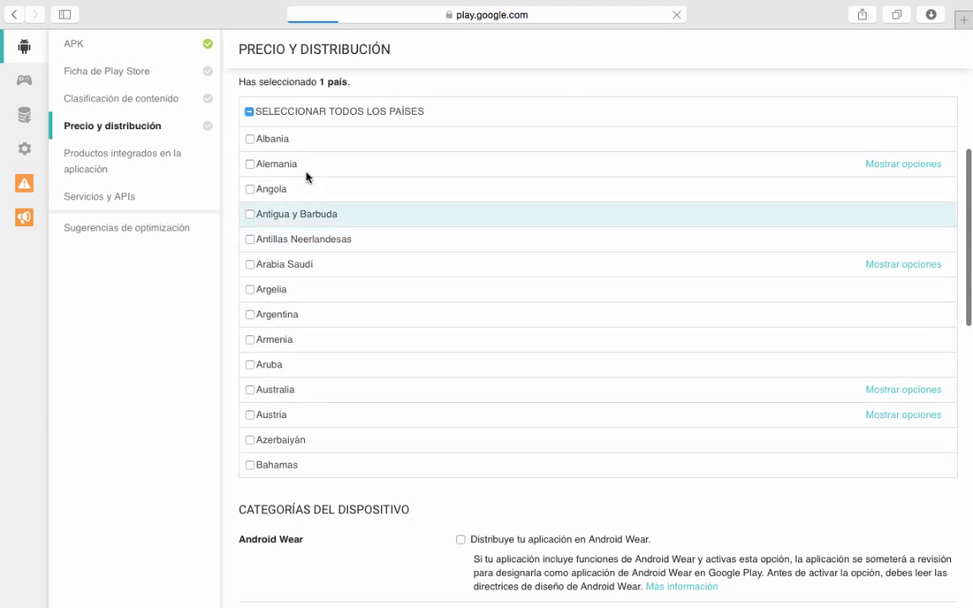
pyautogui.click(250, 112)
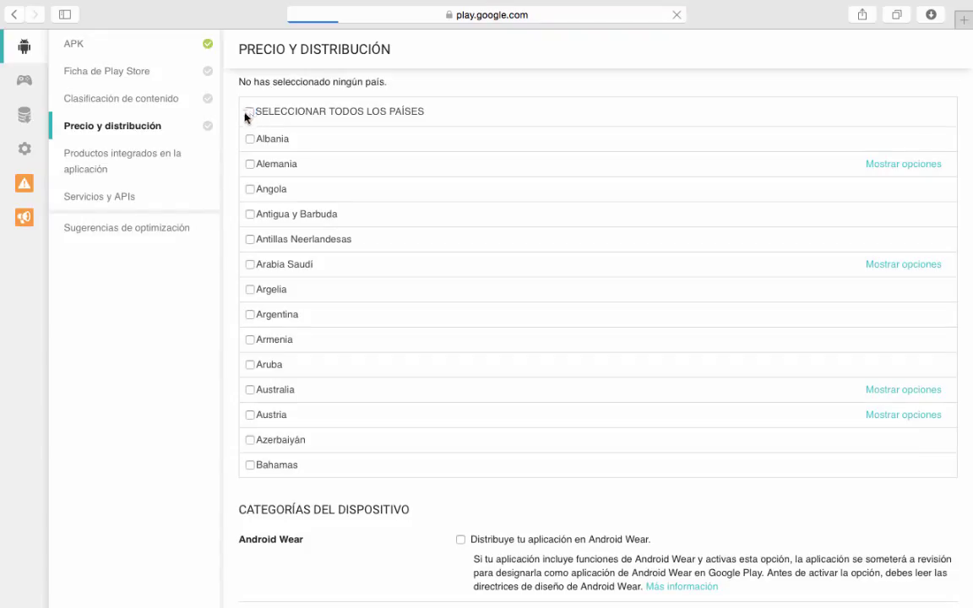
pyautogui.click(248, 113)
pyautogui.scroll(-4, 267, 185)
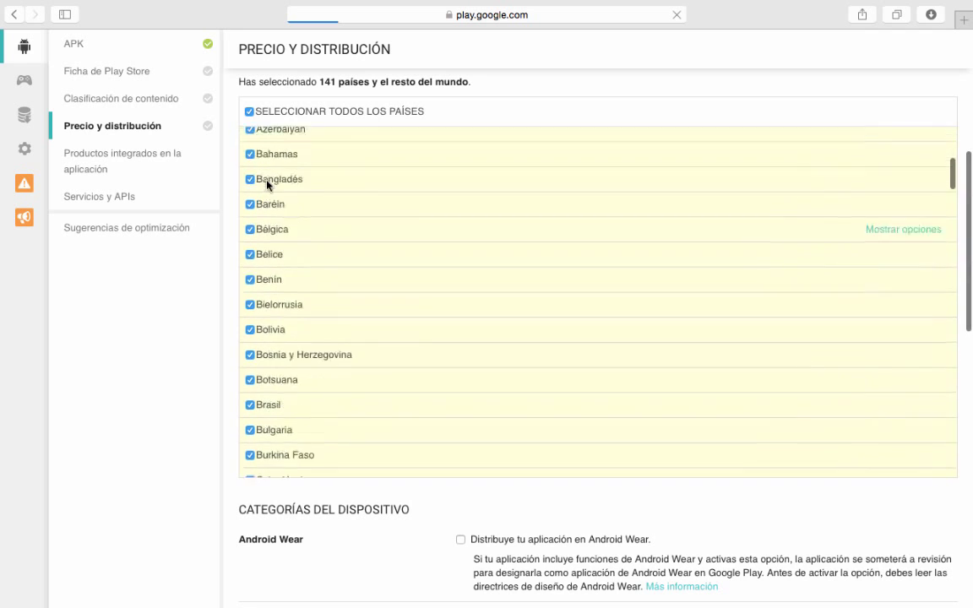
pyautogui.scroll(-20, 267, 185)
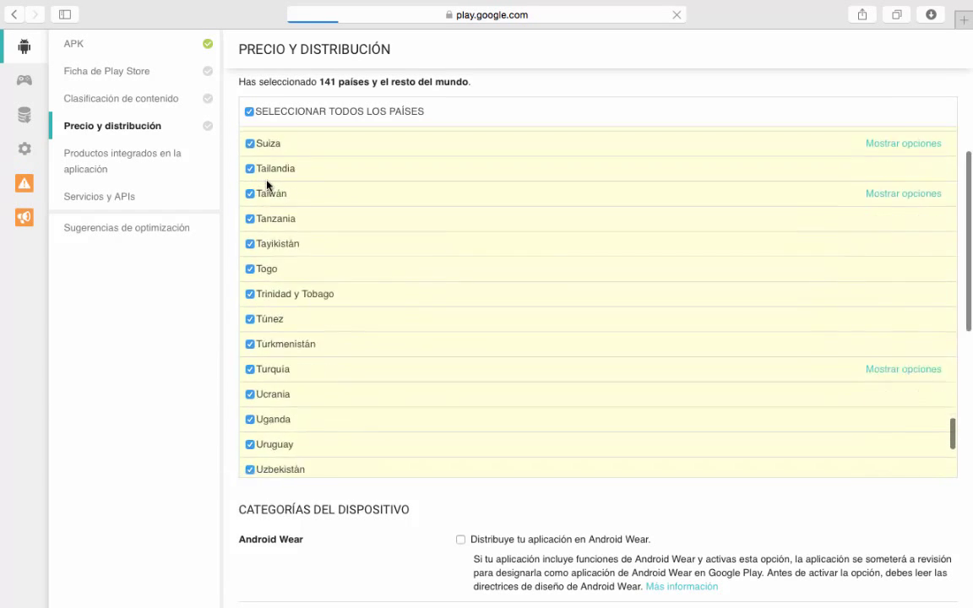
pyautogui.scroll(-3, 267, 185)
pyautogui.scroll(15, 267, 185)
pyautogui.scroll(-15, 266, 185)
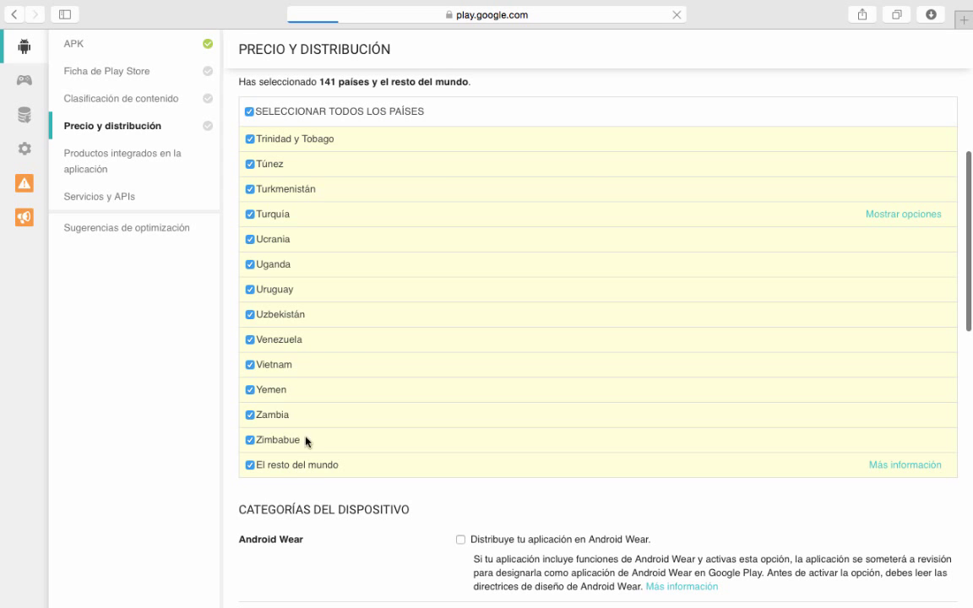
pyautogui.scroll(20, 304, 265)
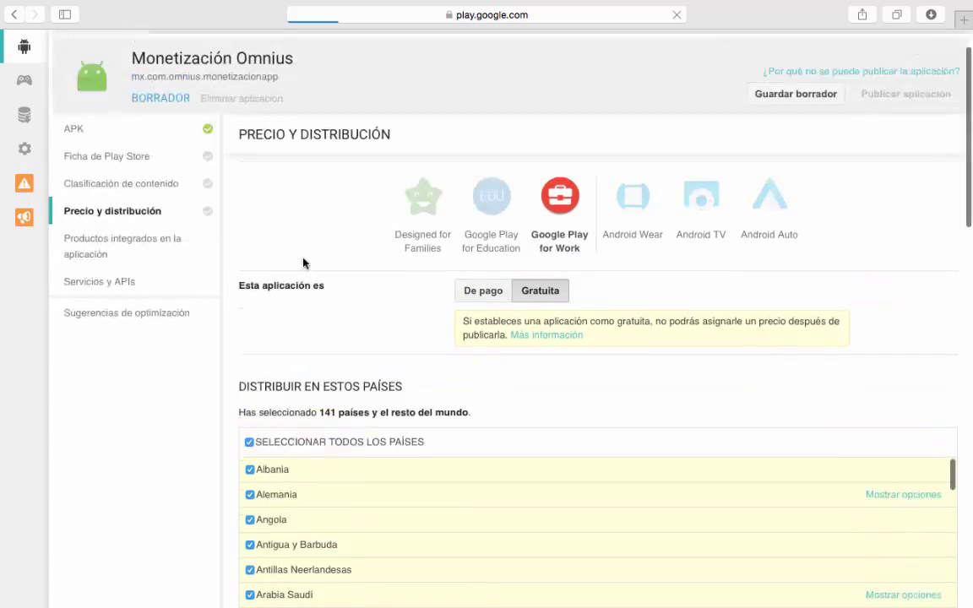
pyautogui.scroll(-5, 304, 263)
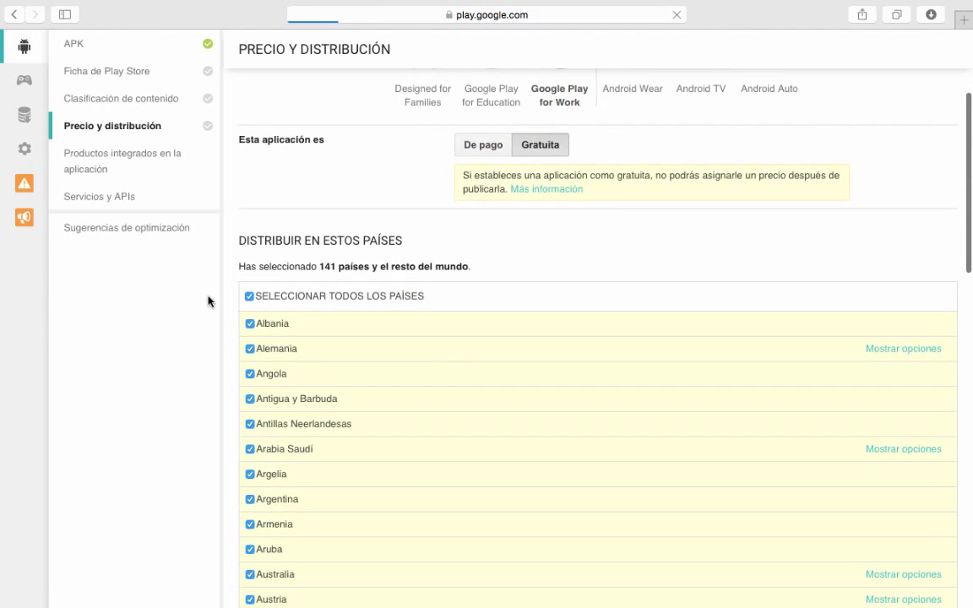
pyautogui.scroll(-5, 210, 302)
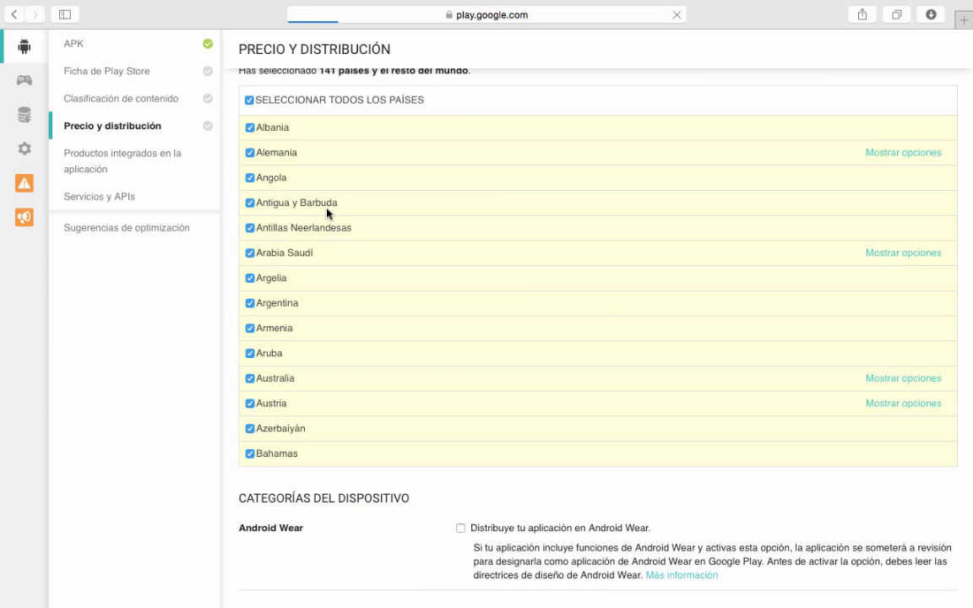
pyautogui.scroll(-3, 328, 213)
pyautogui.scroll(-3, 328, 213)
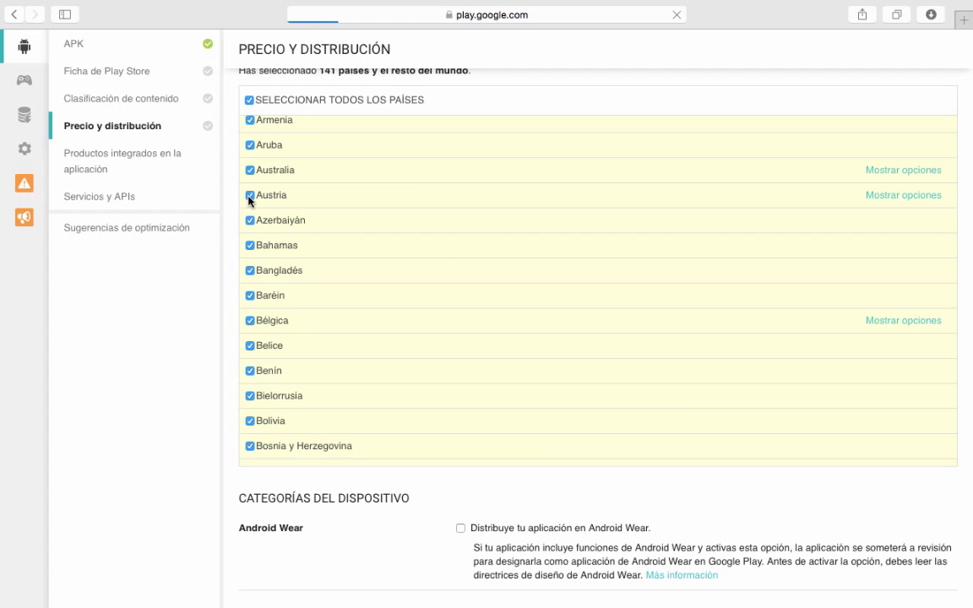
pyautogui.scroll(-5, 250, 199)
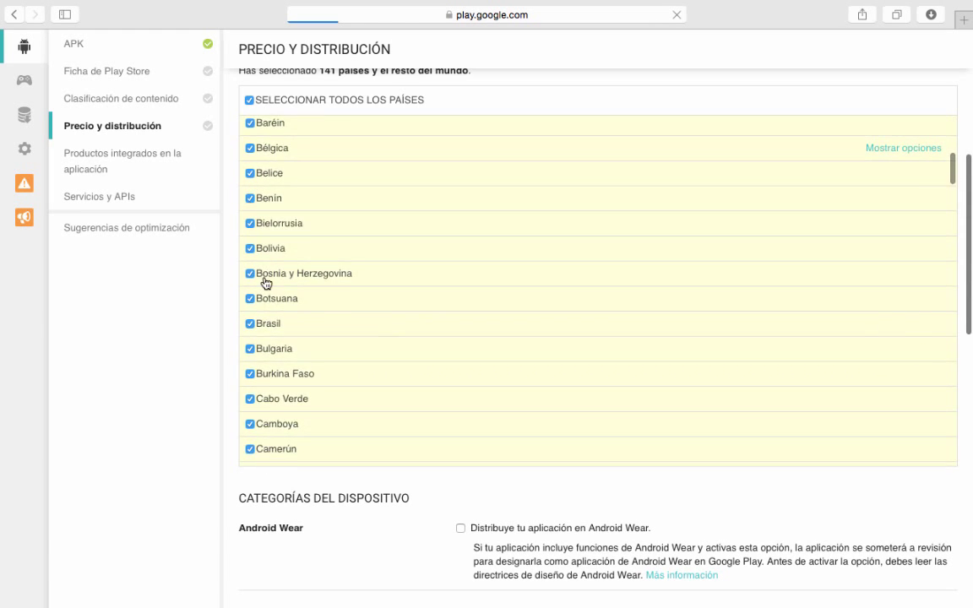
pyautogui.scroll(-15, 265, 282)
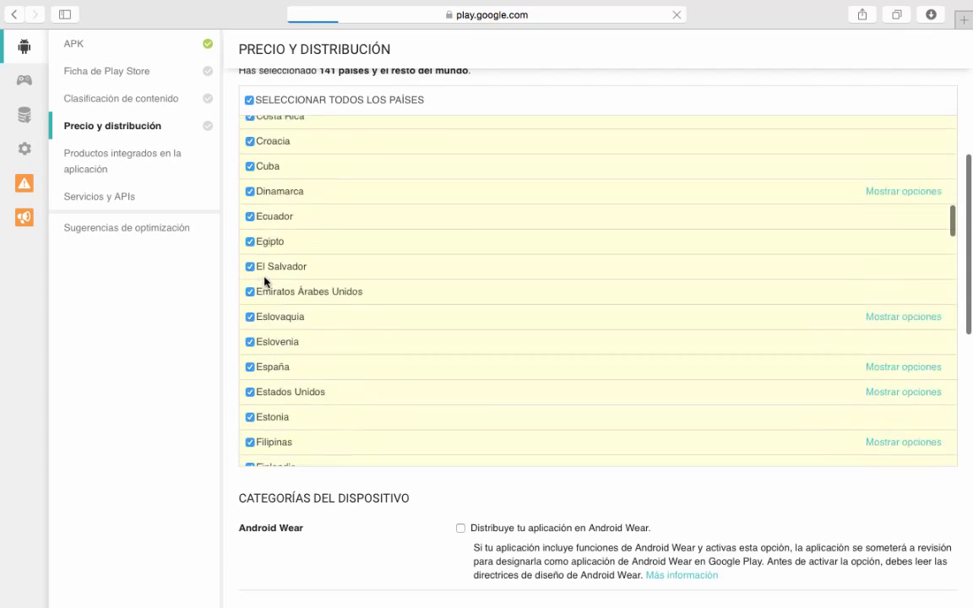
pyautogui.scroll(-1, 265, 282)
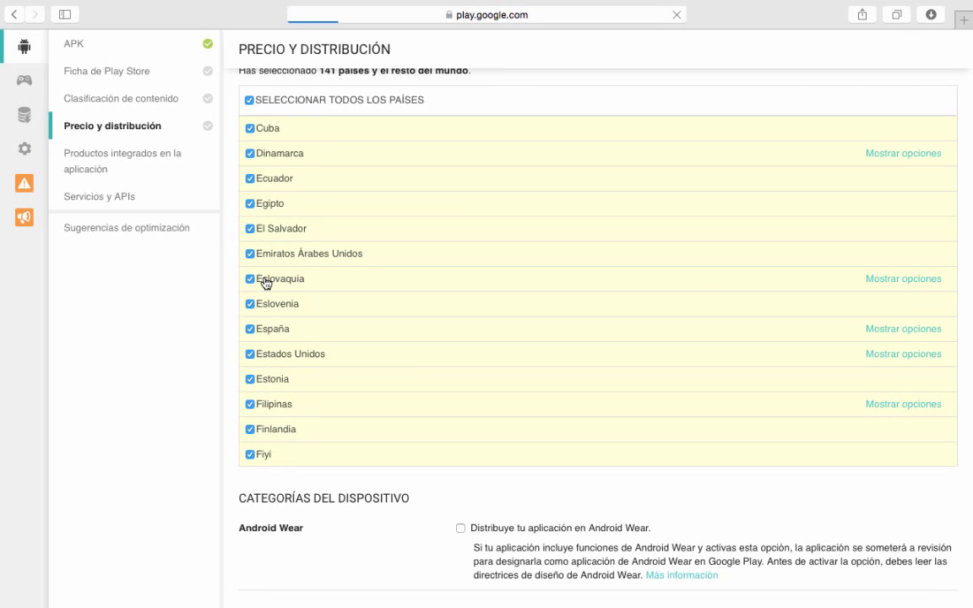
pyautogui.scroll(-1, 266, 282)
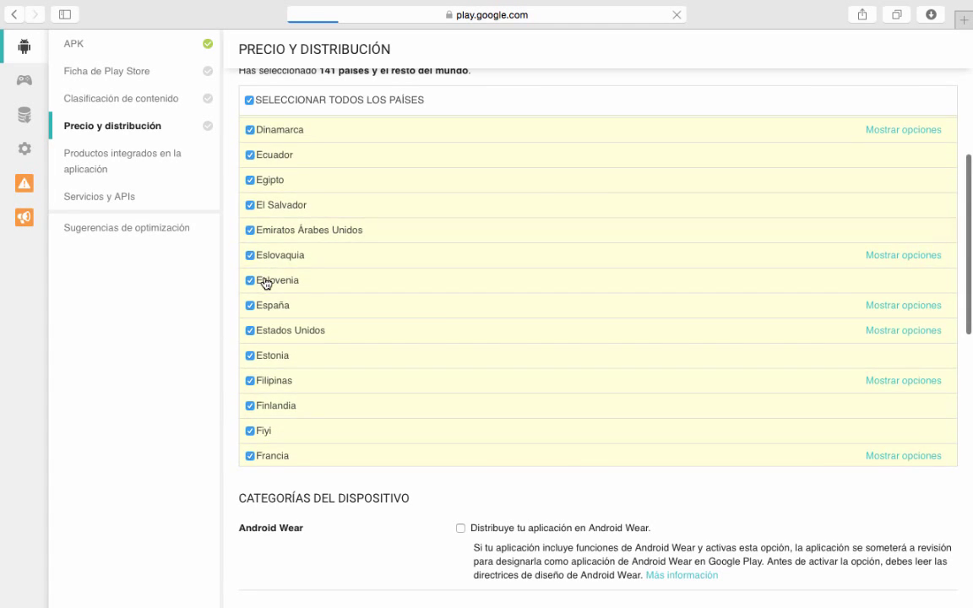
pyautogui.scroll(-1, 265, 282)
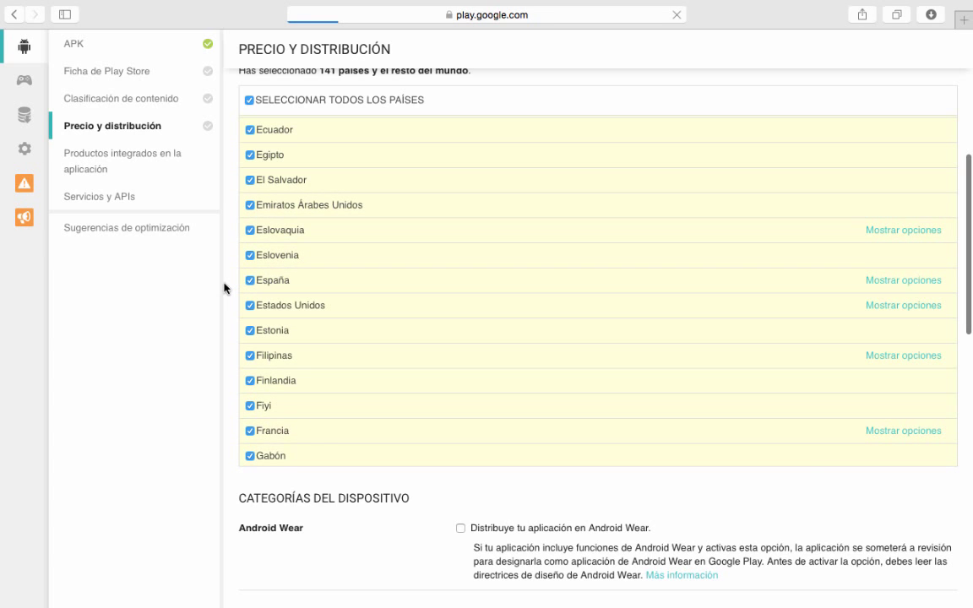
pyautogui.scroll(-10, 224, 288)
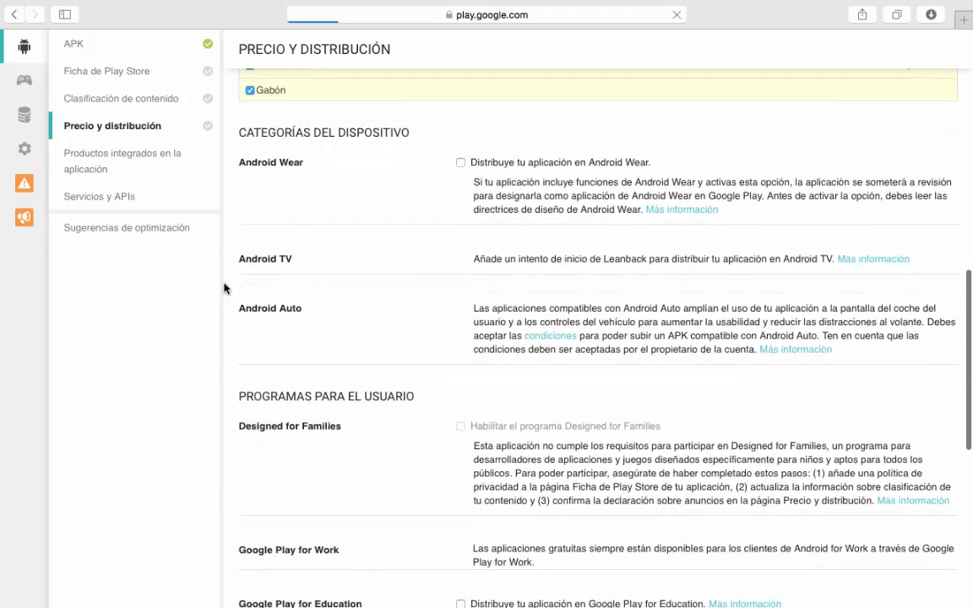
pyautogui.scroll(-1, 224, 288)
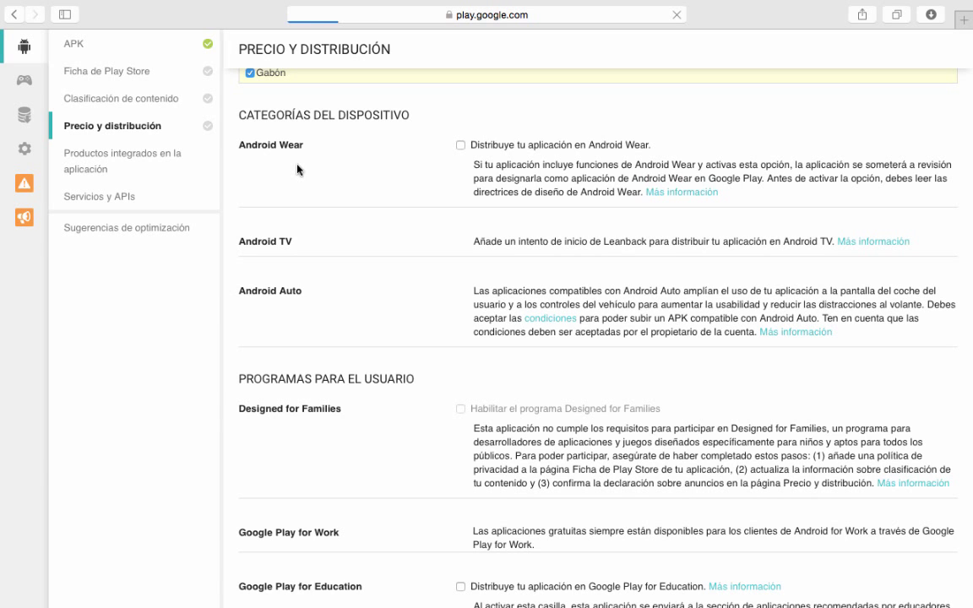
pyautogui.scroll(-1, 461, 201)
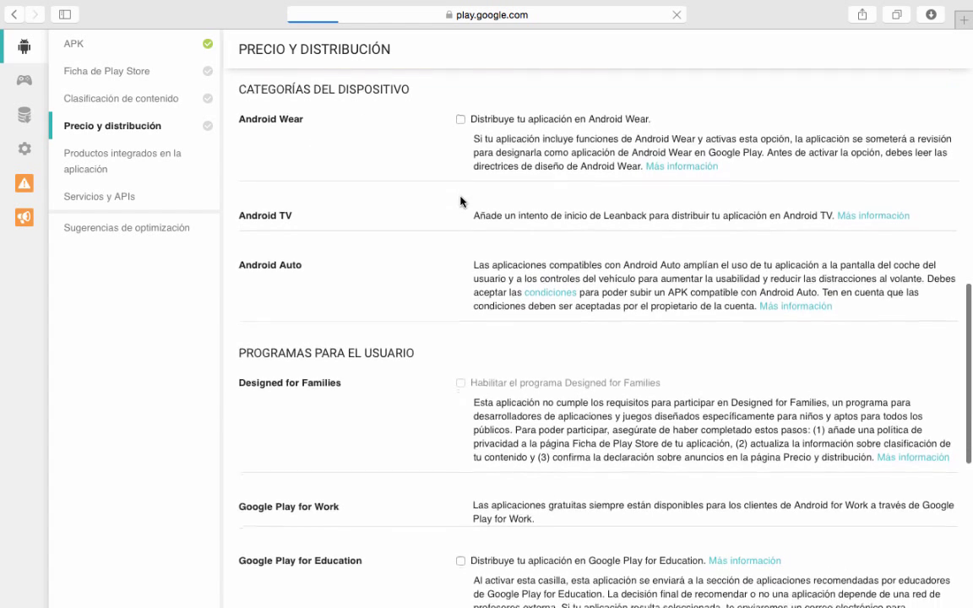
pyautogui.scroll(-2, 460, 201)
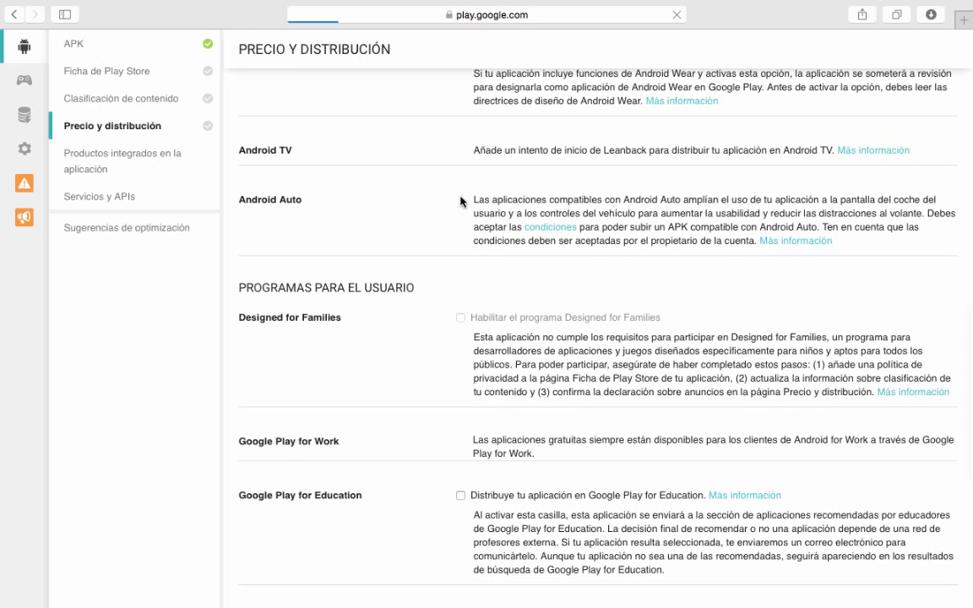
pyautogui.scroll(2, 461, 199)
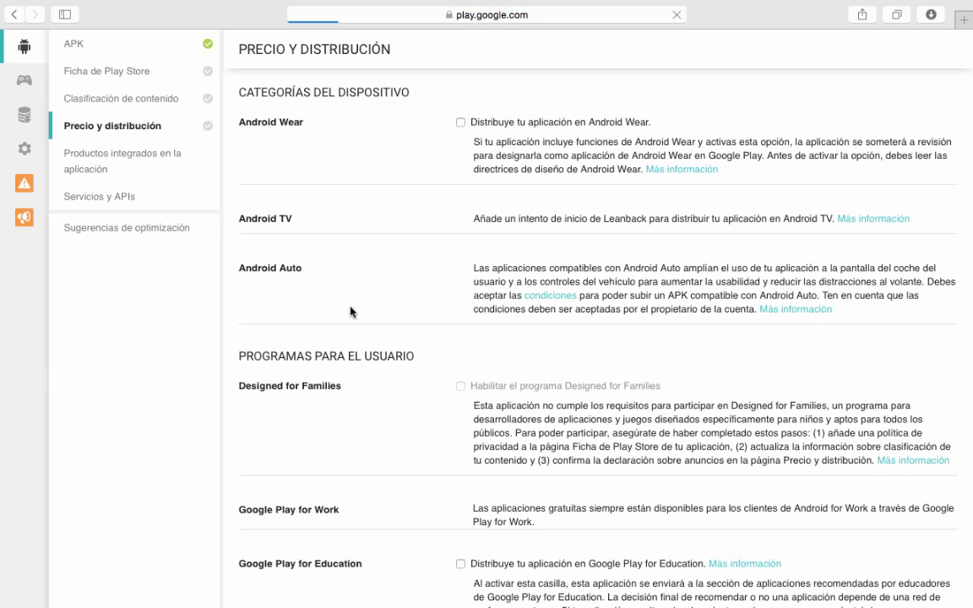
pyautogui.scroll(-2, 353, 313)
pyautogui.scroll(3, 350, 306)
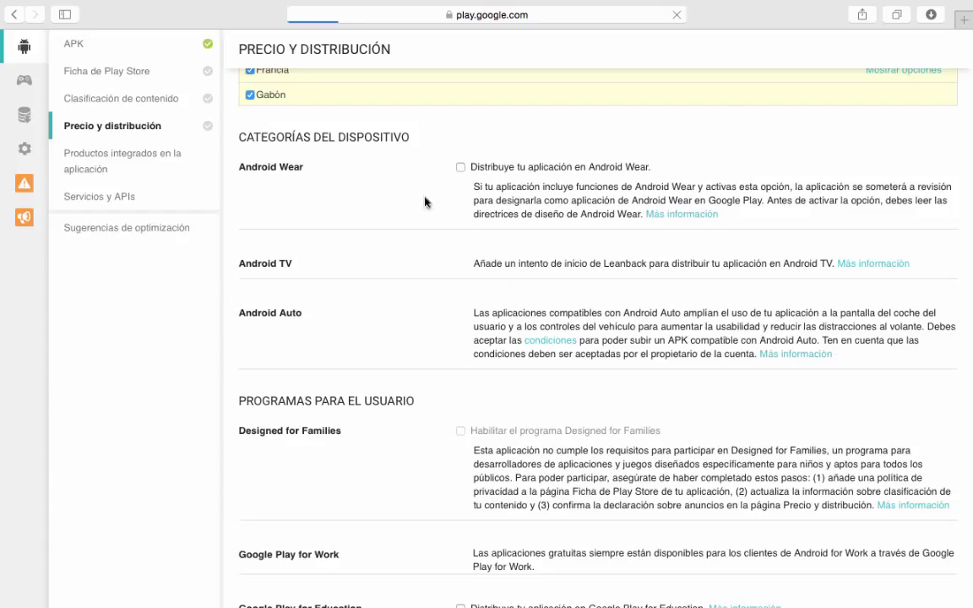
pyautogui.scroll(-2, 501, 388)
pyautogui.scroll(-6, 501, 393)
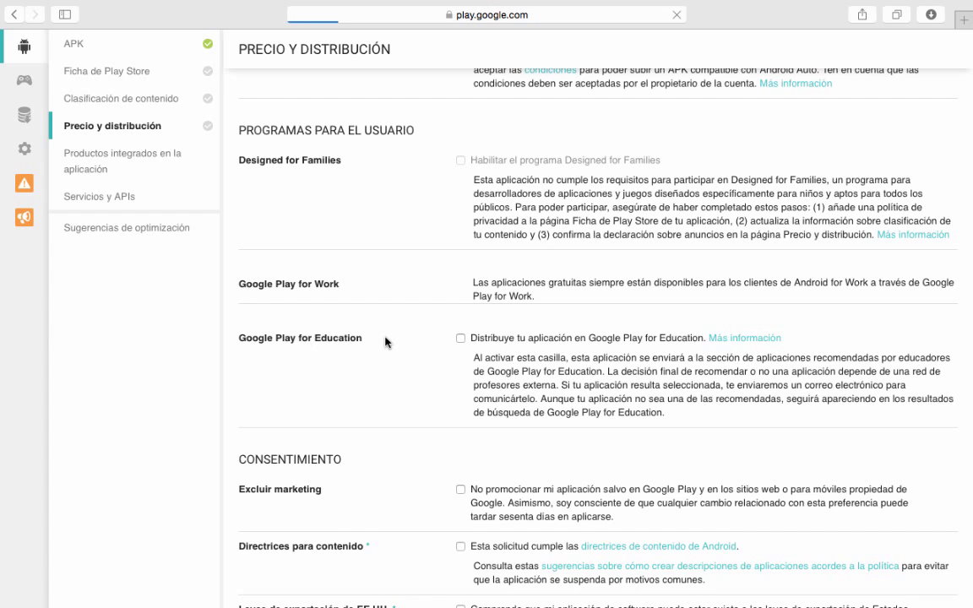
pyautogui.scroll(-2, 386, 341)
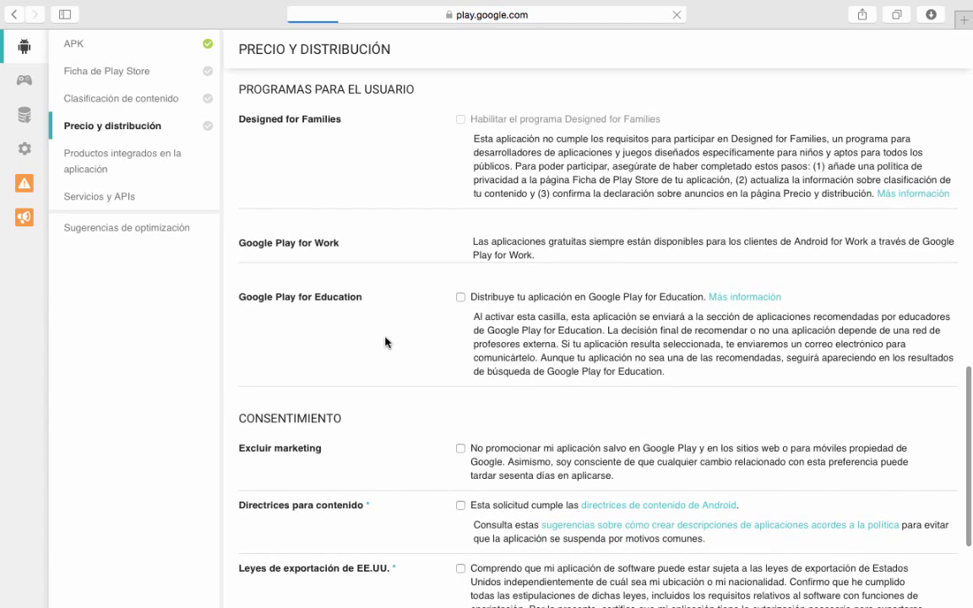
pyautogui.scroll(-5, 385, 342)
pyautogui.scroll(-1, 385, 341)
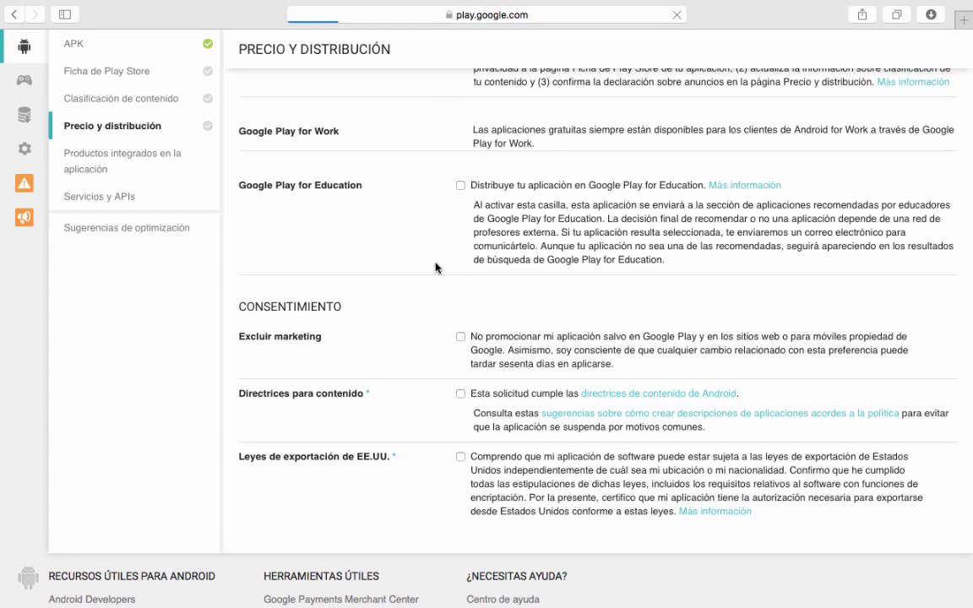
pyautogui.scroll(-4, 436, 267)
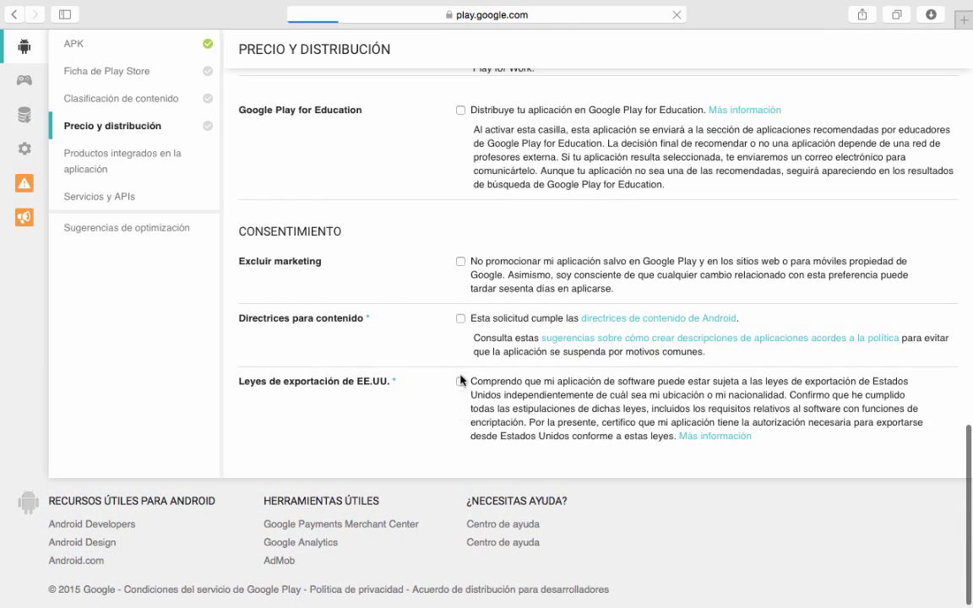
# Tick the Directrices para contenido, Leyes de exportación de EE.UU. and Excluir marketing consent boxes.
pyautogui.click(461, 319)
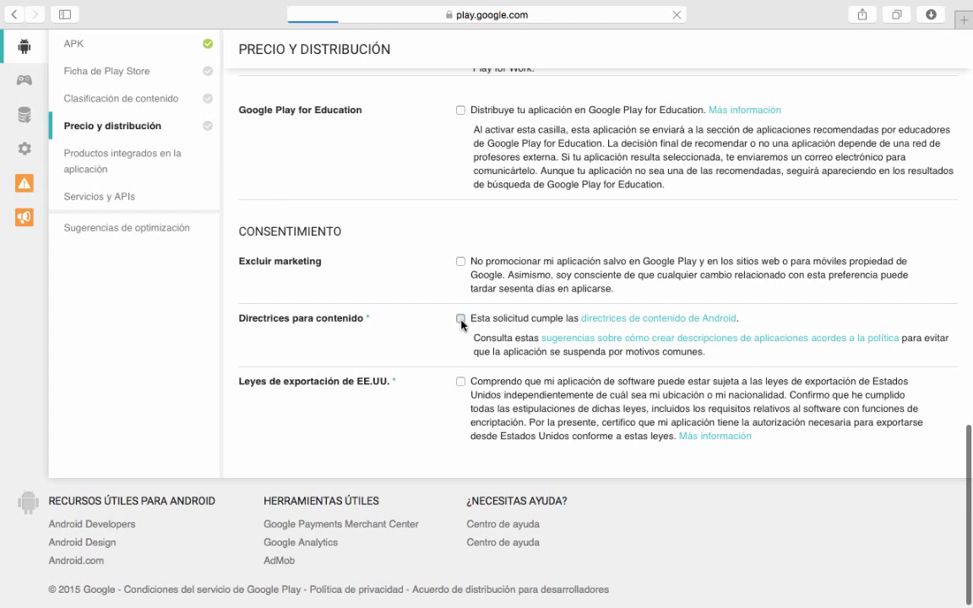
pyautogui.click(460, 382)
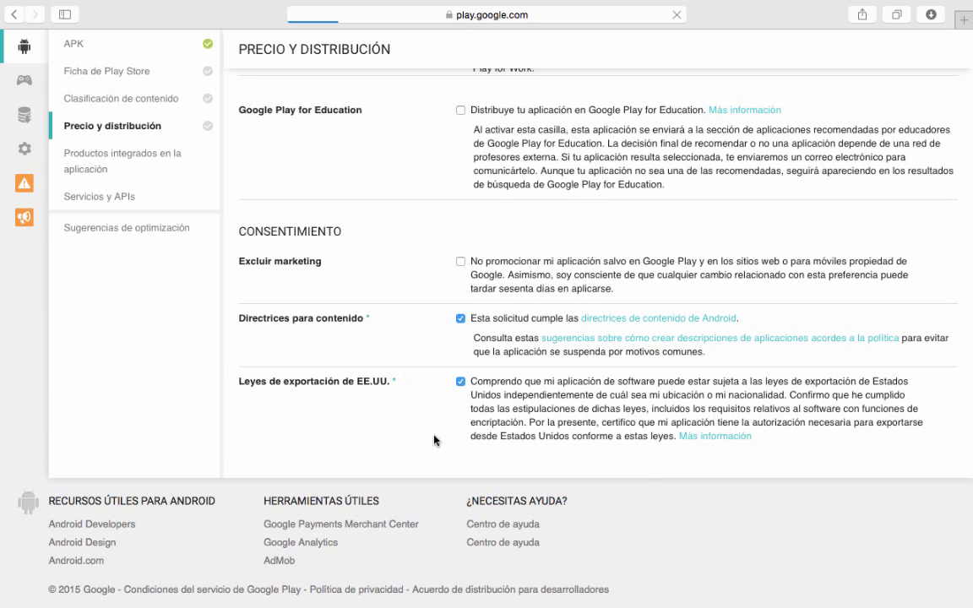
pyautogui.scroll(1, 550, 425)
pyautogui.scroll(-1, 551, 424)
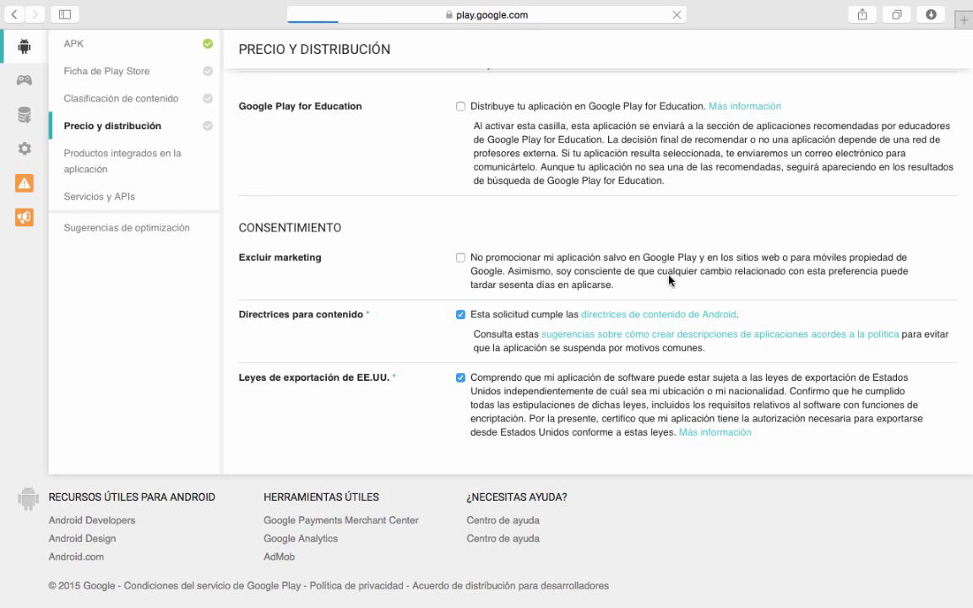
pyautogui.click(461, 256)
pyautogui.scroll(-1, 418, 304)
pyautogui.scroll(4, 419, 303)
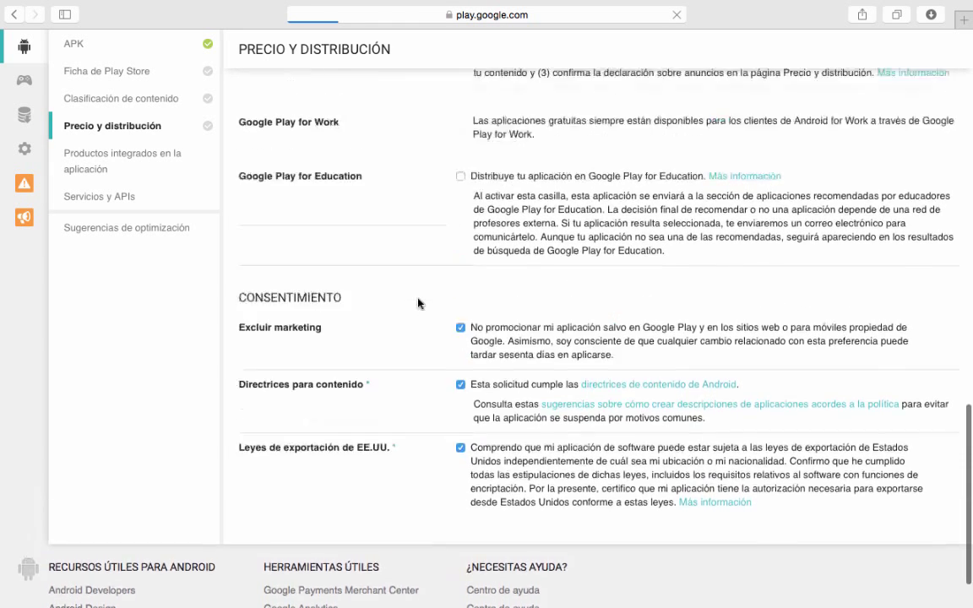
pyautogui.scroll(-3, 419, 303)
pyautogui.scroll(15, 418, 303)
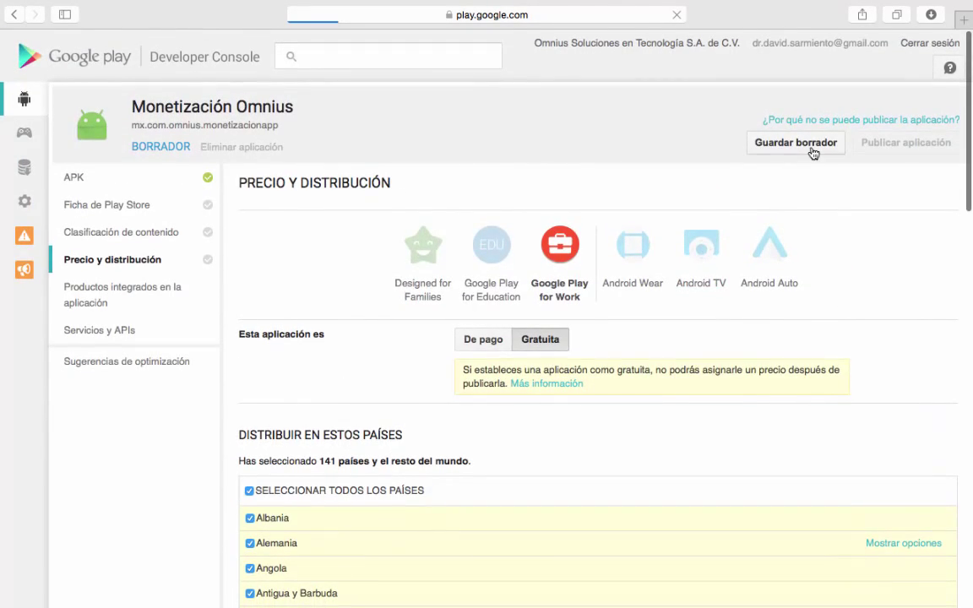
# Save the draft with Guardar borrador and dismiss the 'Se han guardado los cambios' banner.
pyautogui.click(810, 149)
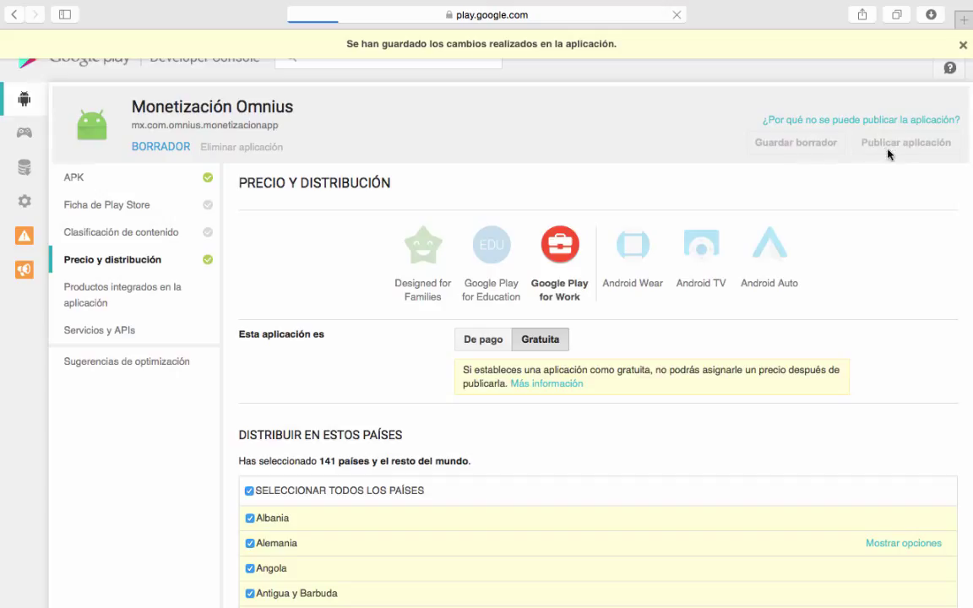
pyautogui.click(963, 43)
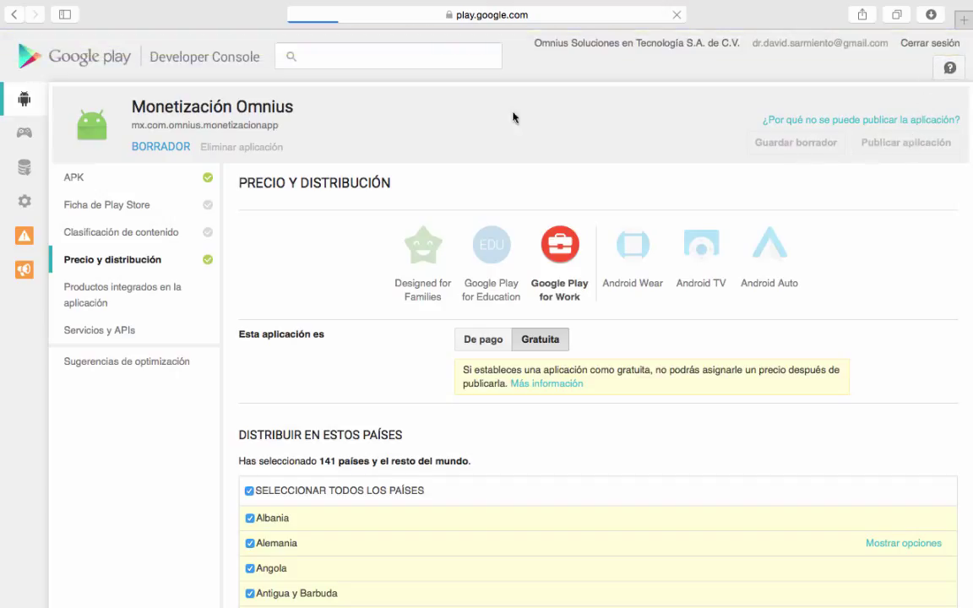
# View Productos integrados en la aplicación, then follow 'Subir un nuevo APK' to the APK page.
pyautogui.click(110, 302)
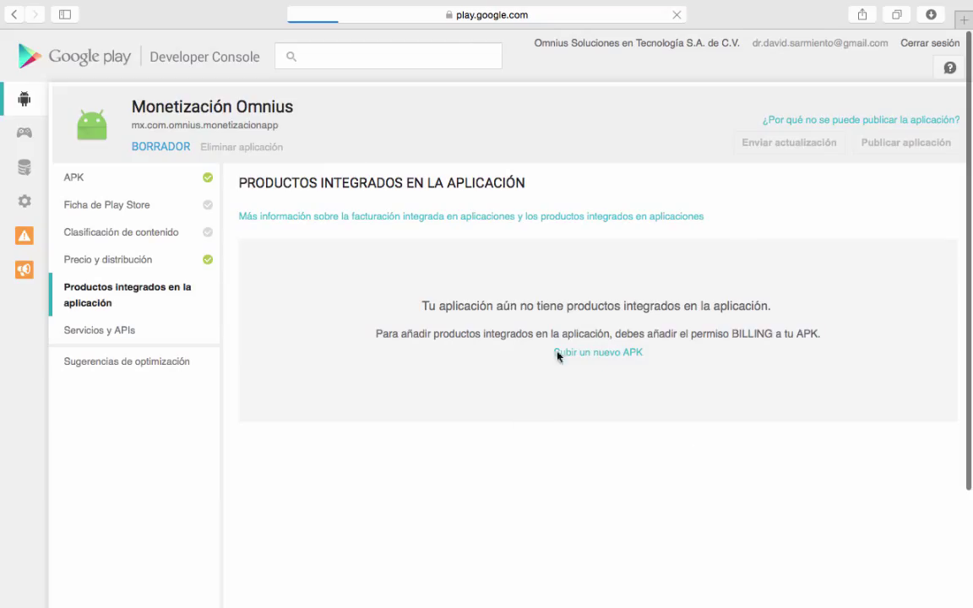
pyautogui.click(610, 353)
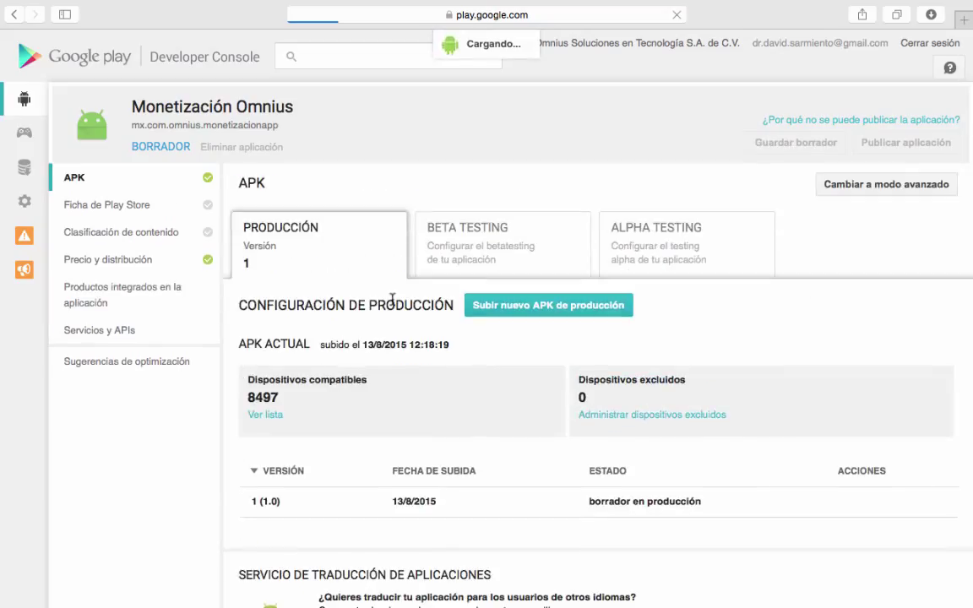
pyautogui.click(116, 333)
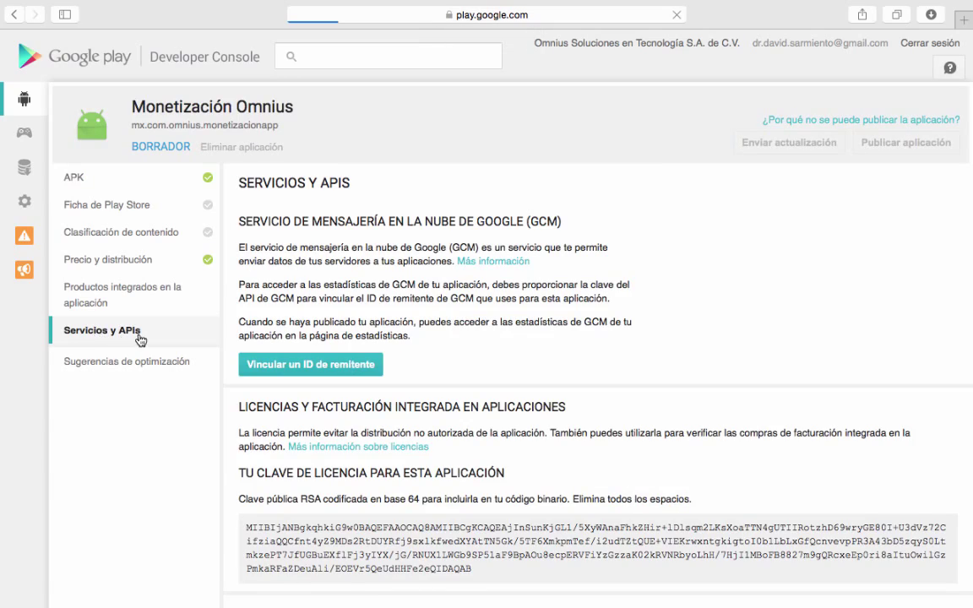
pyautogui.scroll(-1, 368, 302)
pyautogui.scroll(-7, 368, 302)
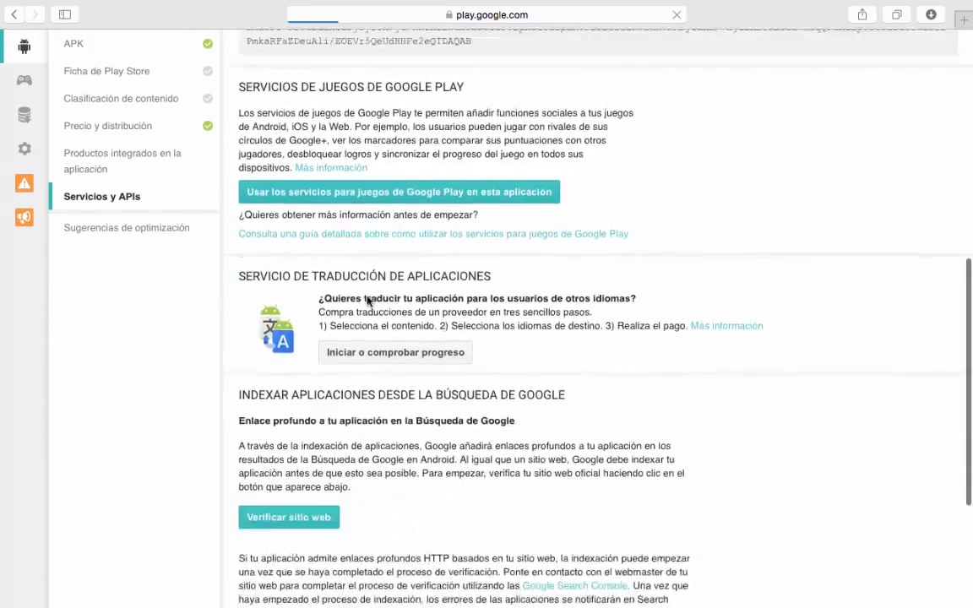
pyautogui.scroll(5, 369, 301)
pyautogui.scroll(4, 367, 300)
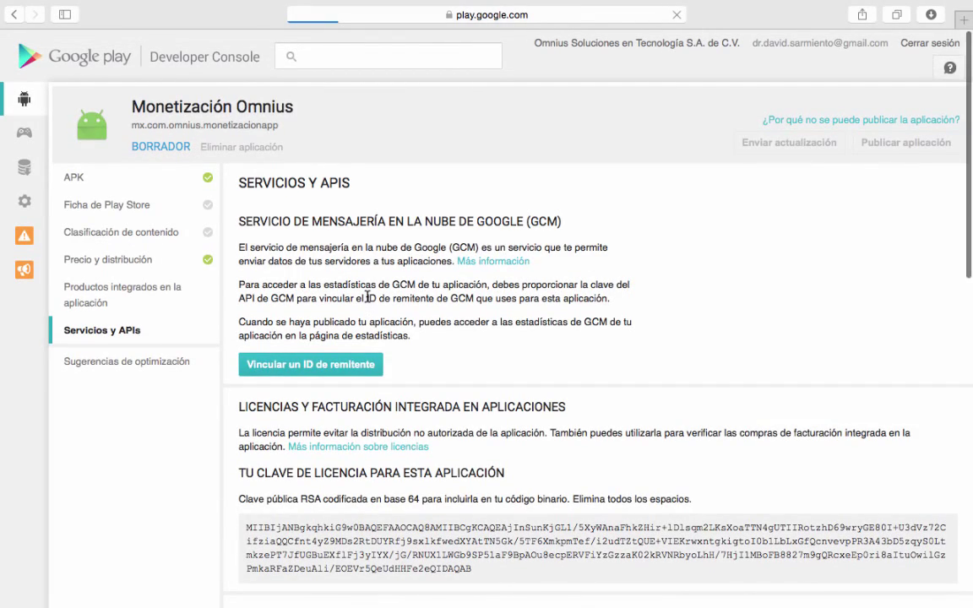
pyautogui.scroll(-5, 369, 300)
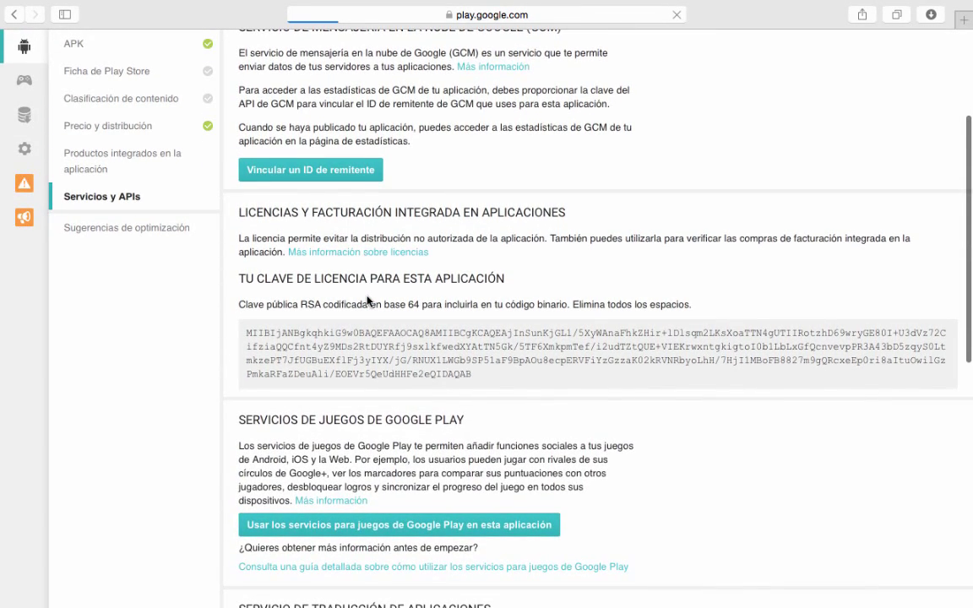
pyautogui.scroll(-5, 368, 300)
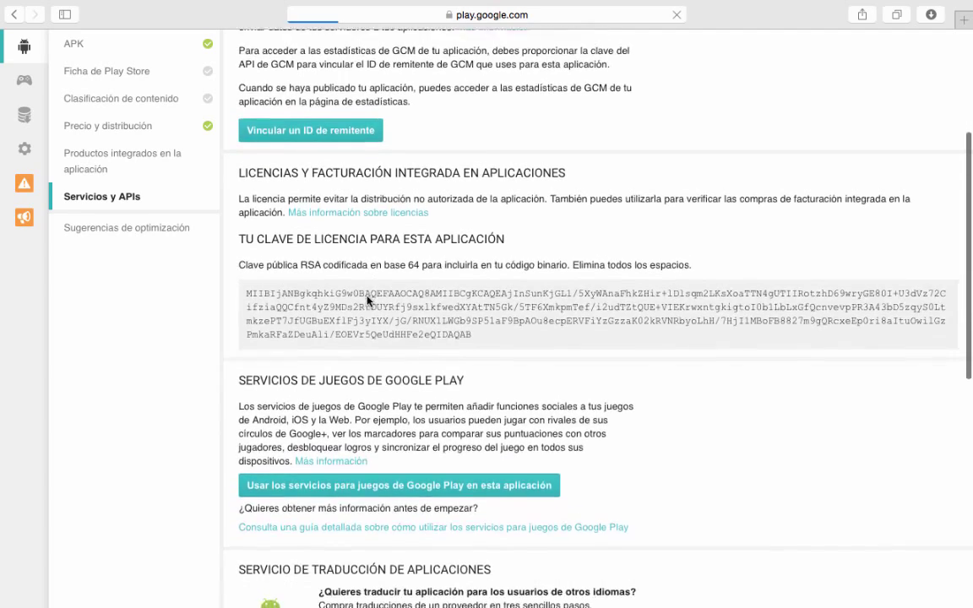
pyautogui.scroll(-4, 369, 300)
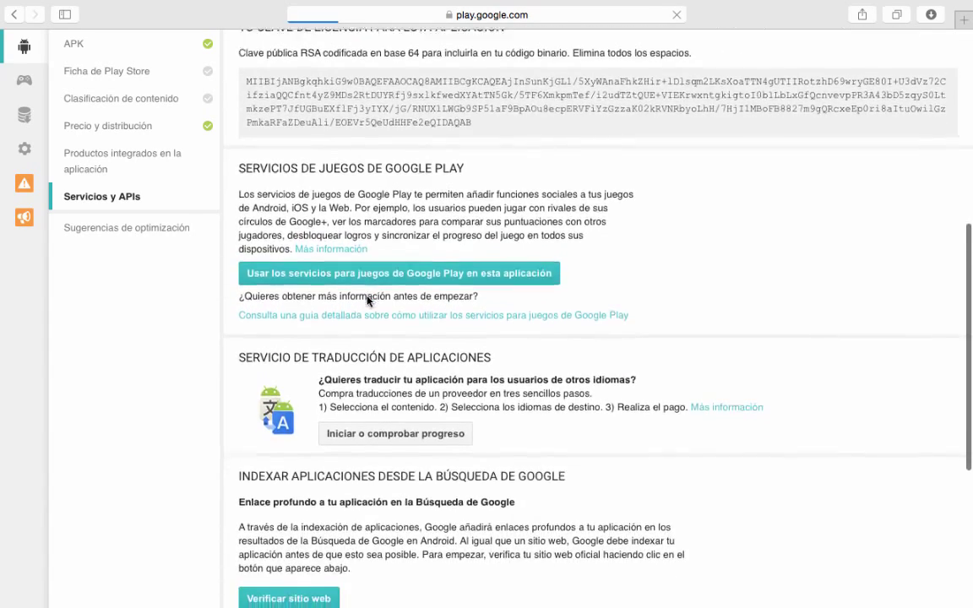
pyautogui.scroll(-4, 368, 297)
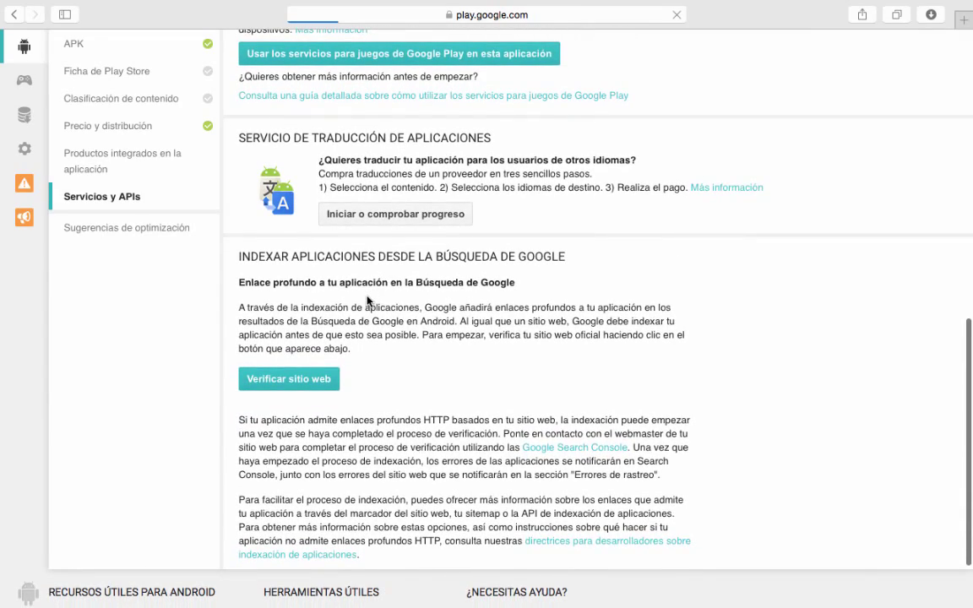
pyautogui.scroll(-3, 368, 300)
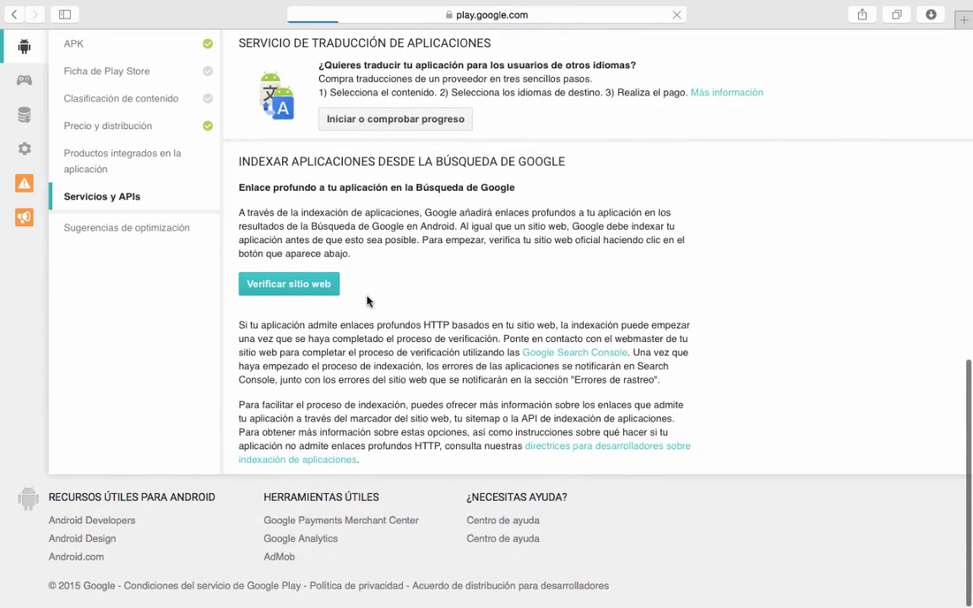
pyautogui.scroll(10, 368, 300)
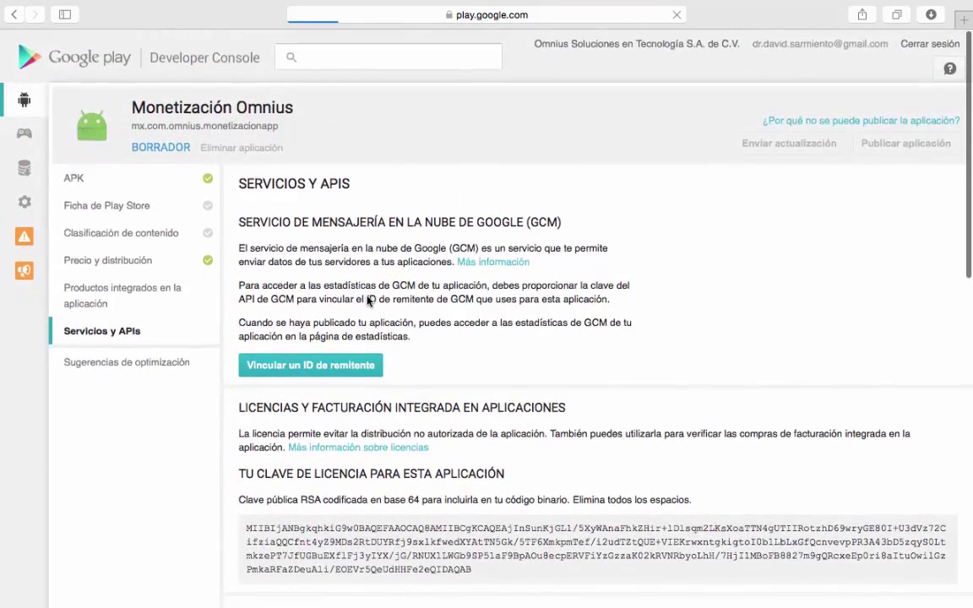
pyautogui.scroll(-1, 367, 300)
pyautogui.scroll(1, 330, 265)
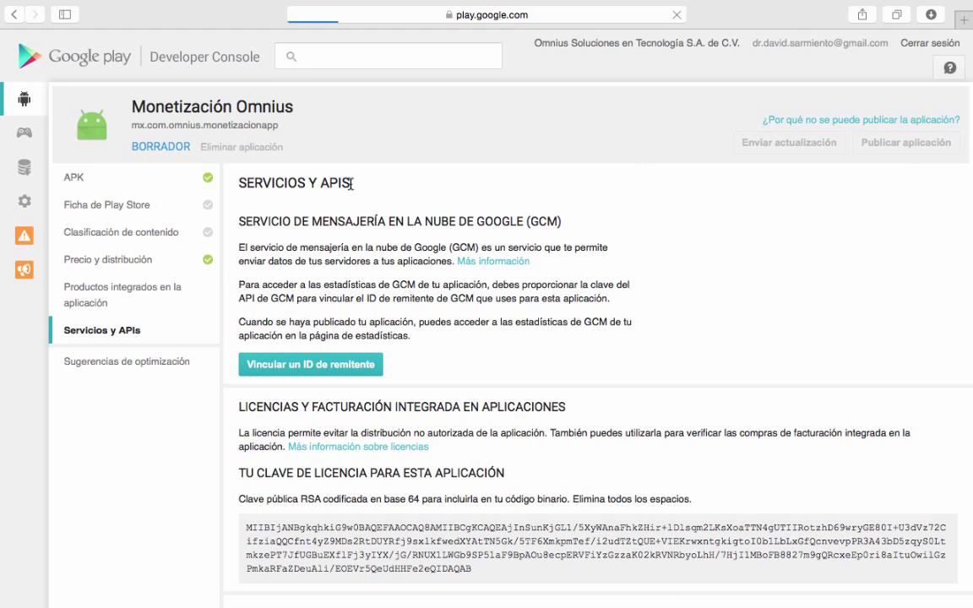
# Open the Ficha de Play Store form for Monetización Omnius and check the graphics section.
pyautogui.click(153, 206)
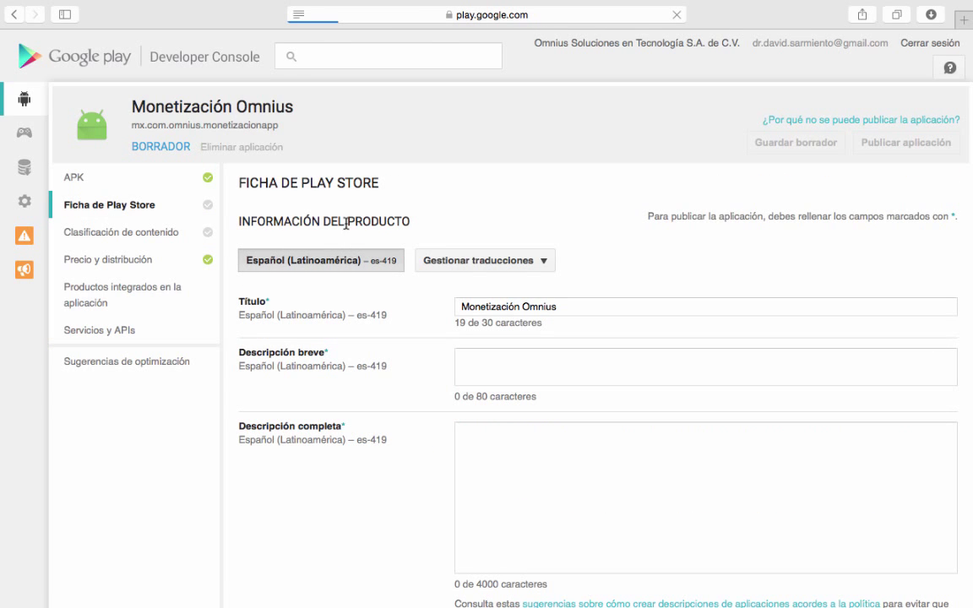
pyautogui.scroll(-10, 346, 226)
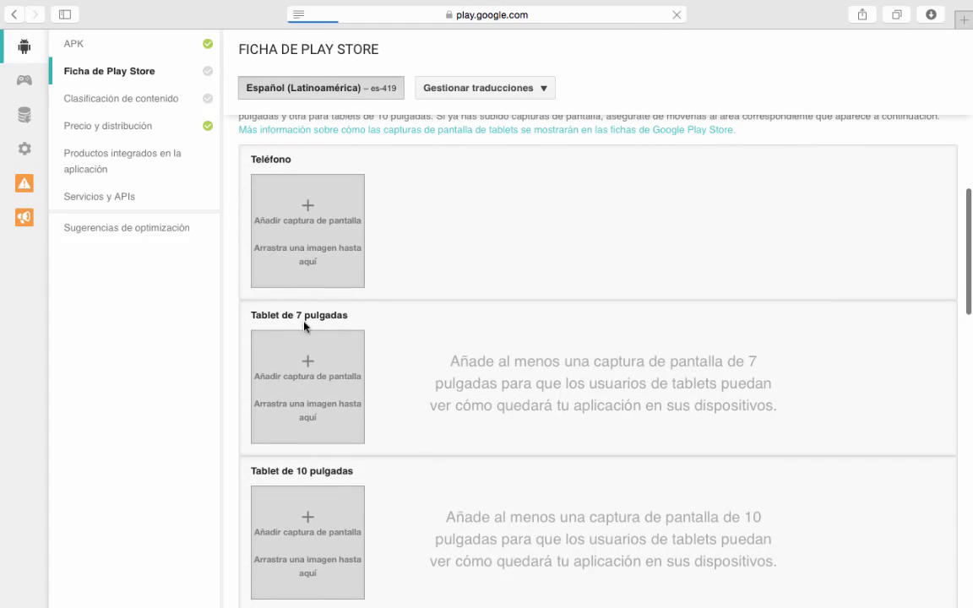
pyautogui.scroll(15, 299, 401)
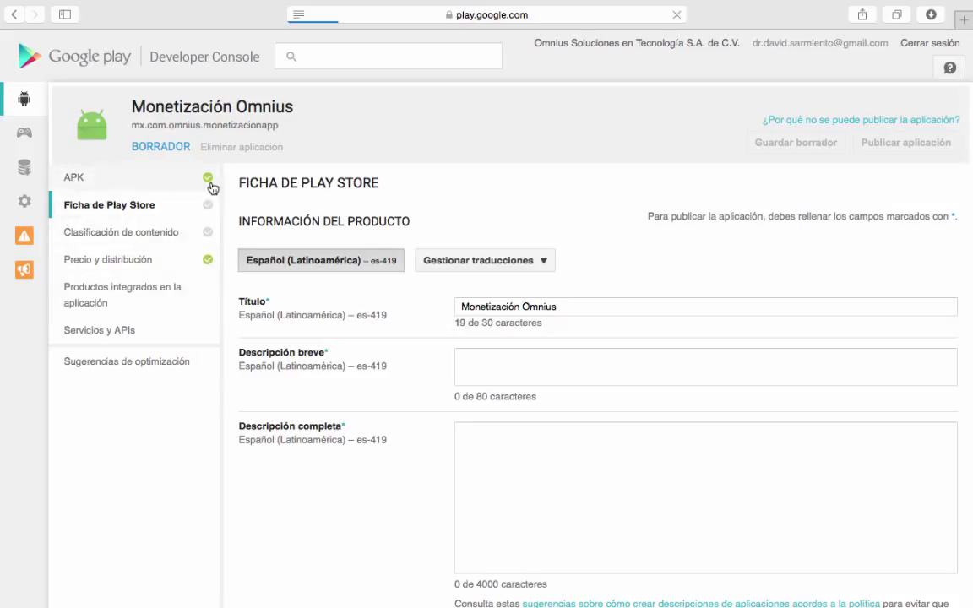
# Resume the content rating questionnaire, calculate the rating, and apply it (ESRB Everyone, PEGI 3).
pyautogui.click(199, 244)
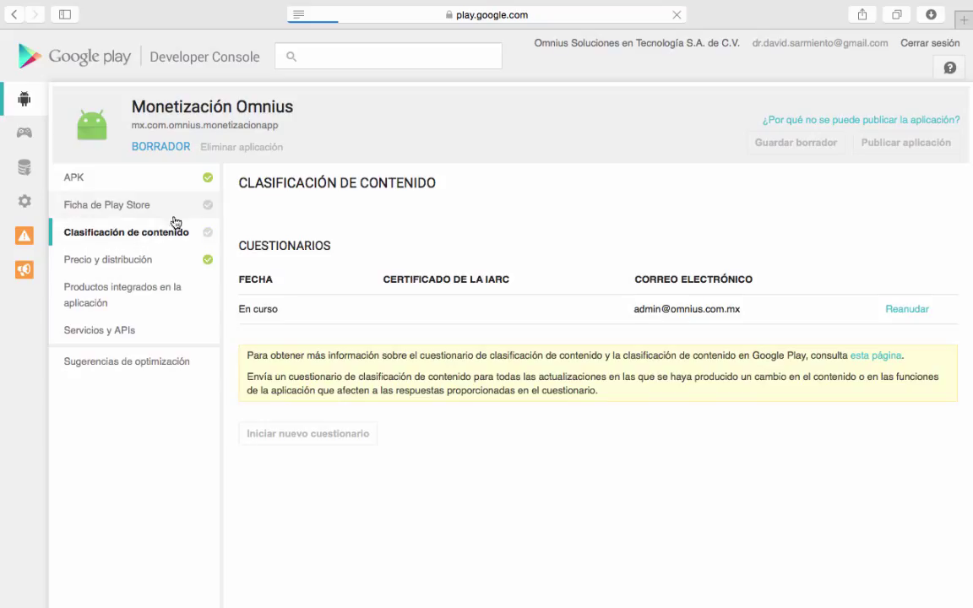
pyautogui.click(898, 312)
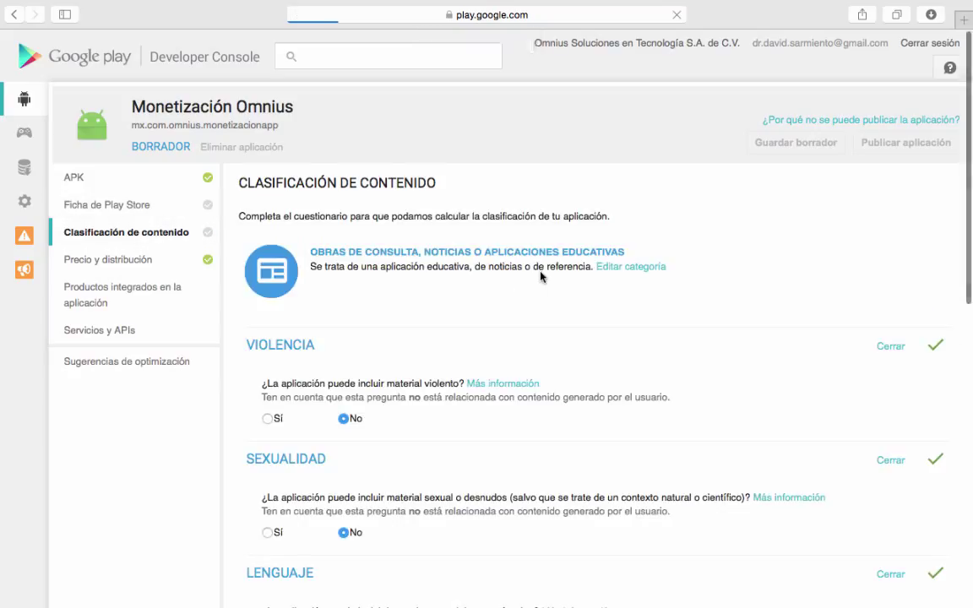
pyautogui.scroll(-5, 541, 277)
pyautogui.scroll(-8, 541, 278)
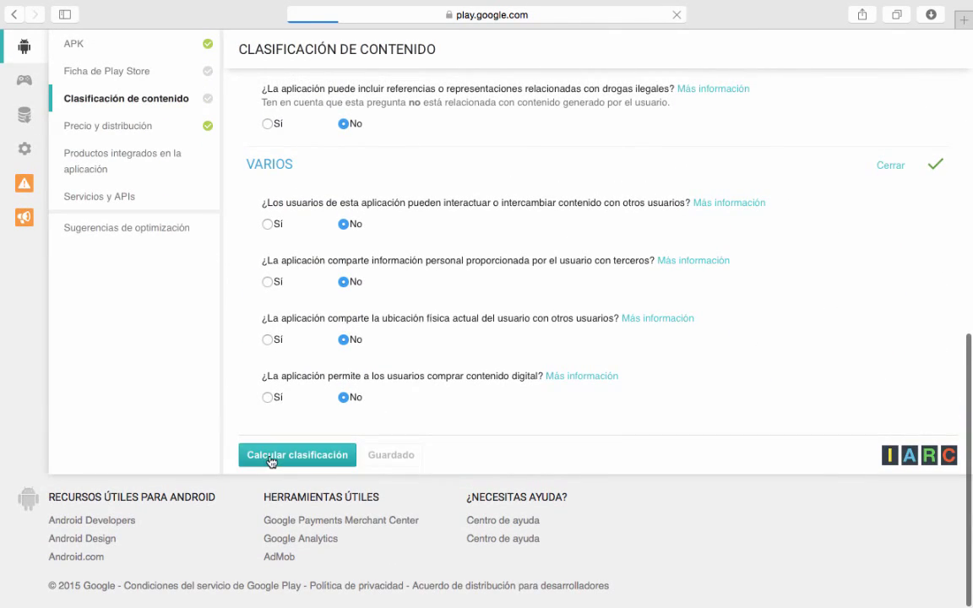
pyautogui.click(278, 458)
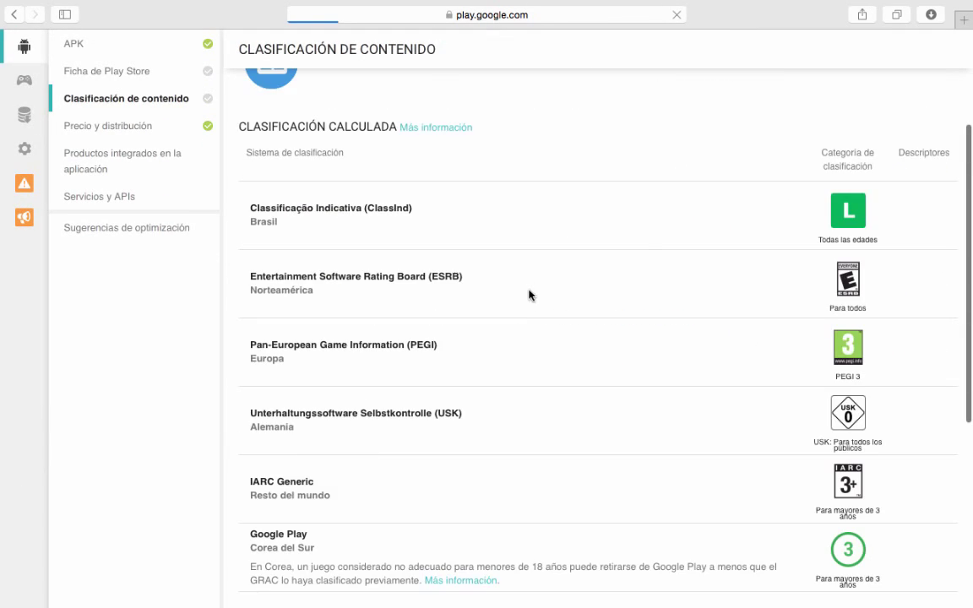
pyautogui.scroll(-2, 682, 218)
pyautogui.scroll(-5, 683, 217)
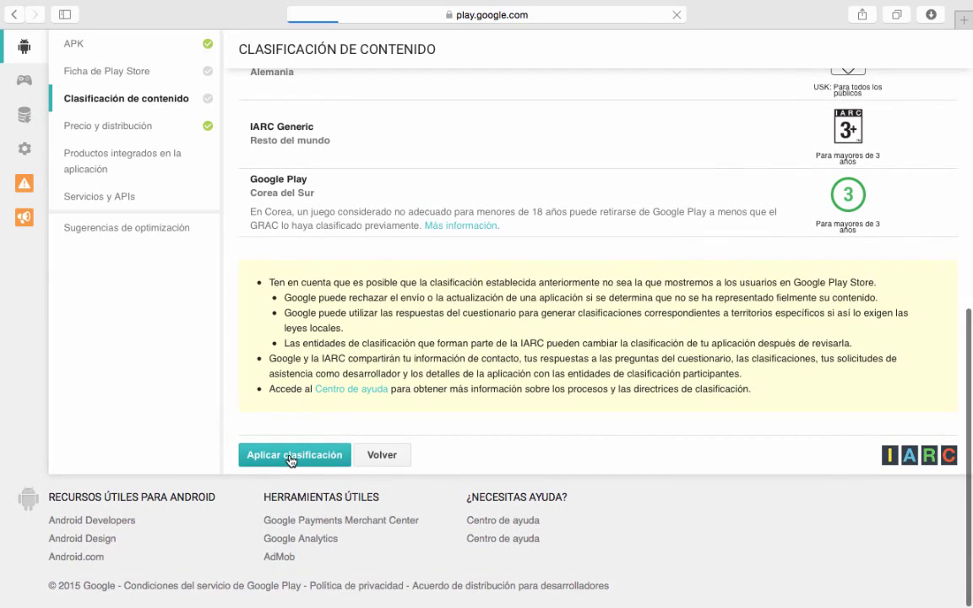
pyautogui.click(291, 461)
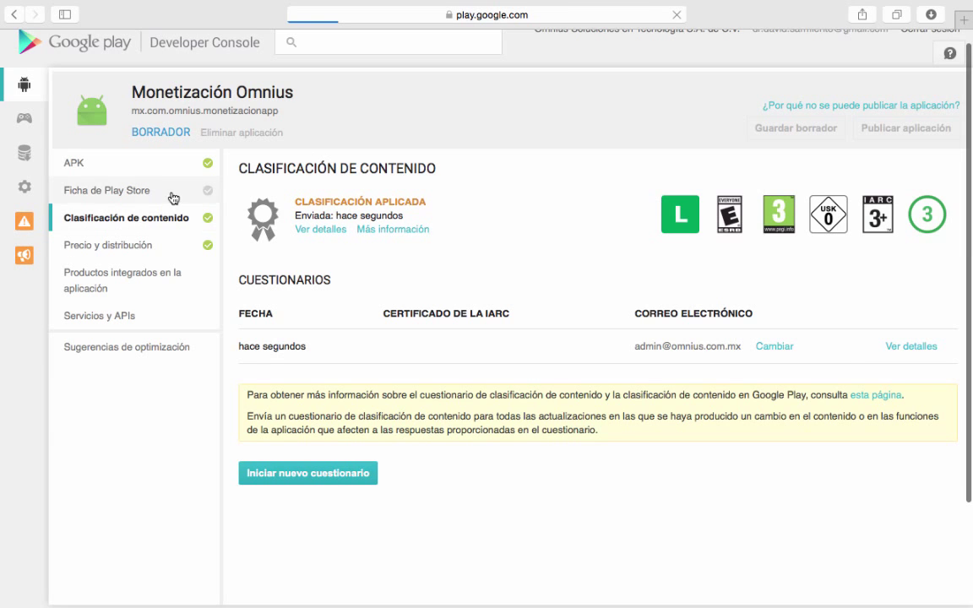
# Return to Ficha de Play Store and scroll through its listing form sections.
pyautogui.click(145, 194)
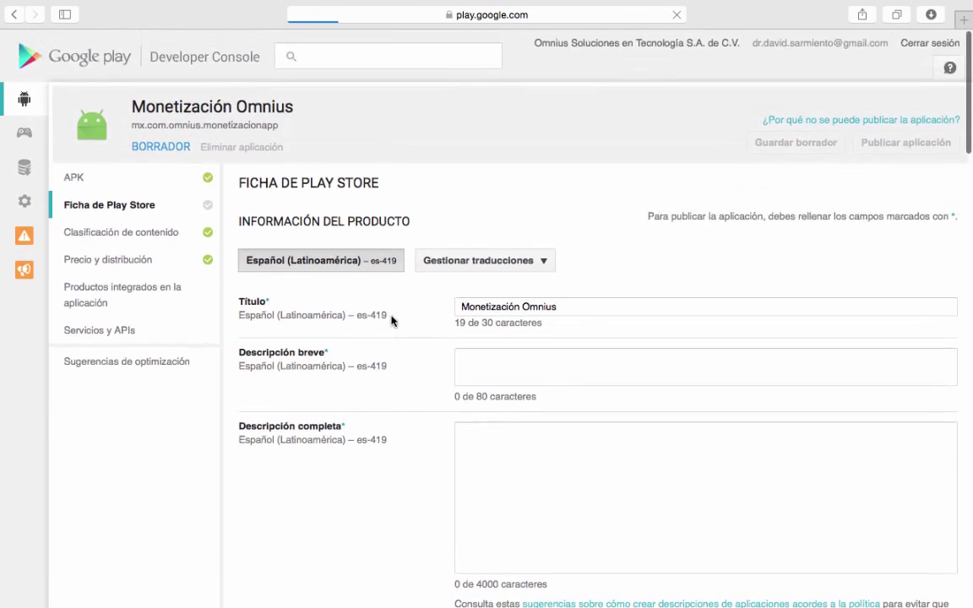
pyautogui.scroll(-20, 417, 337)
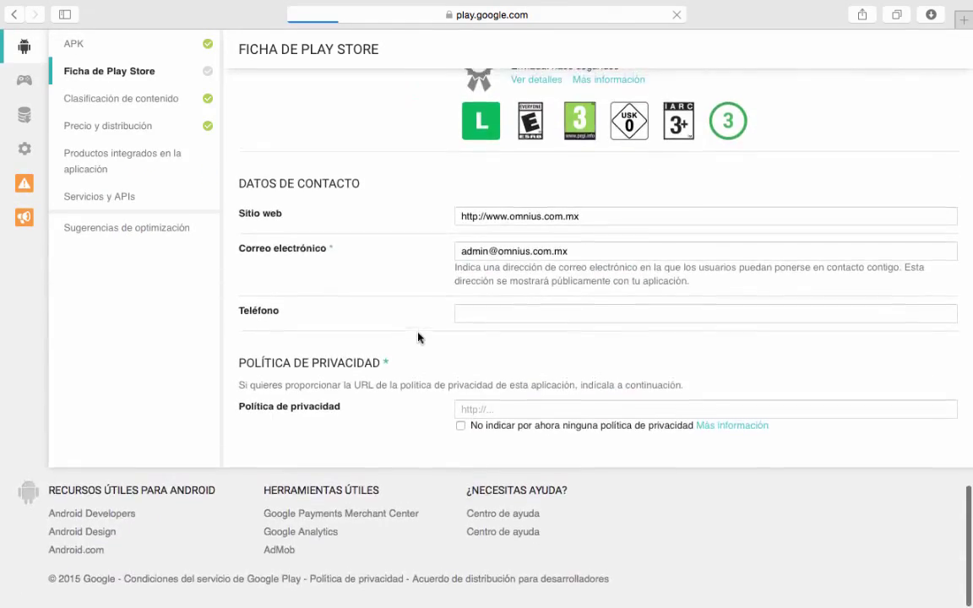
pyautogui.scroll(15, 419, 463)
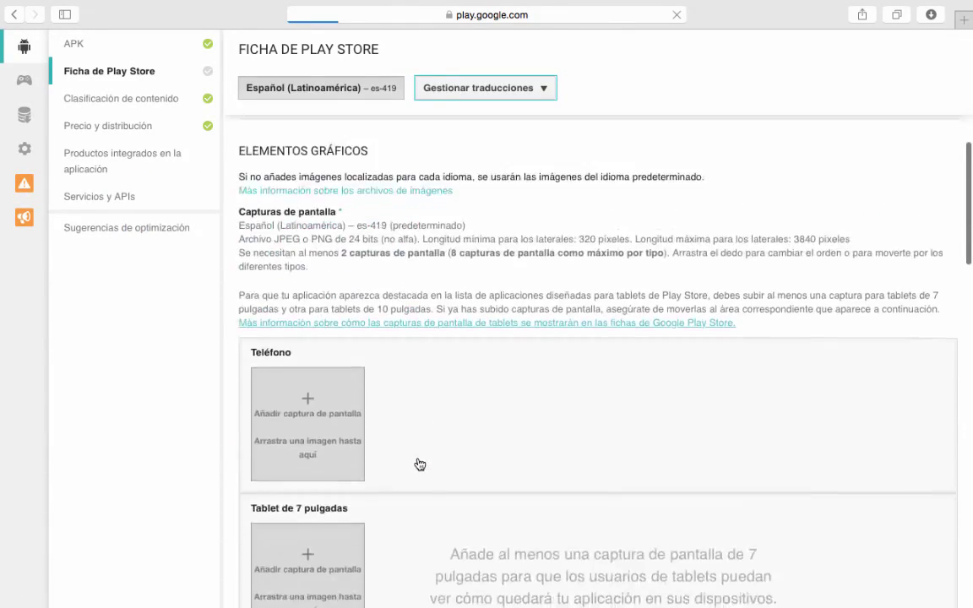
pyautogui.scroll(-1, 372, 448)
pyautogui.scroll(-4, 321, 432)
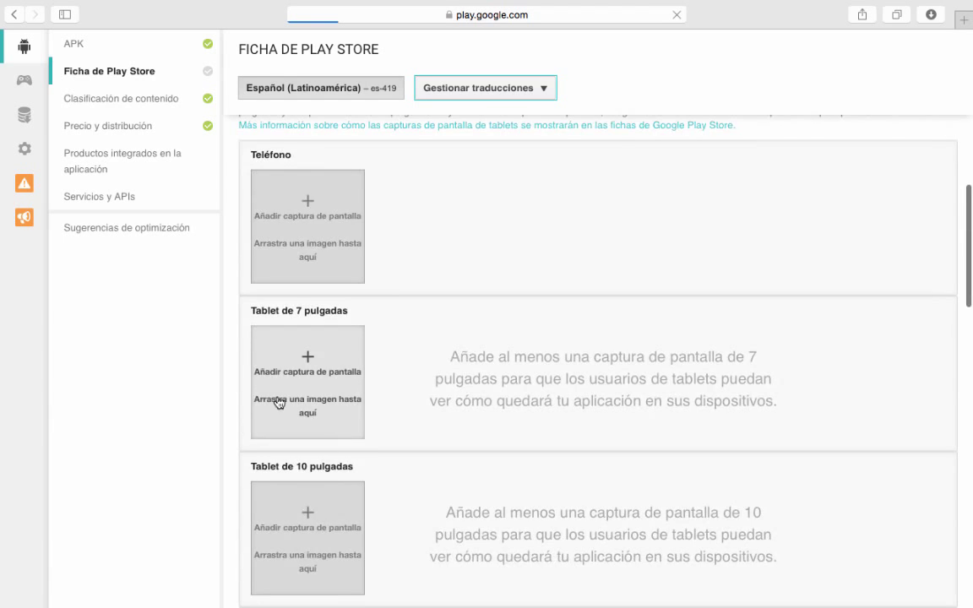
pyautogui.scroll(-4, 279, 402)
pyautogui.scroll(-5, 304, 384)
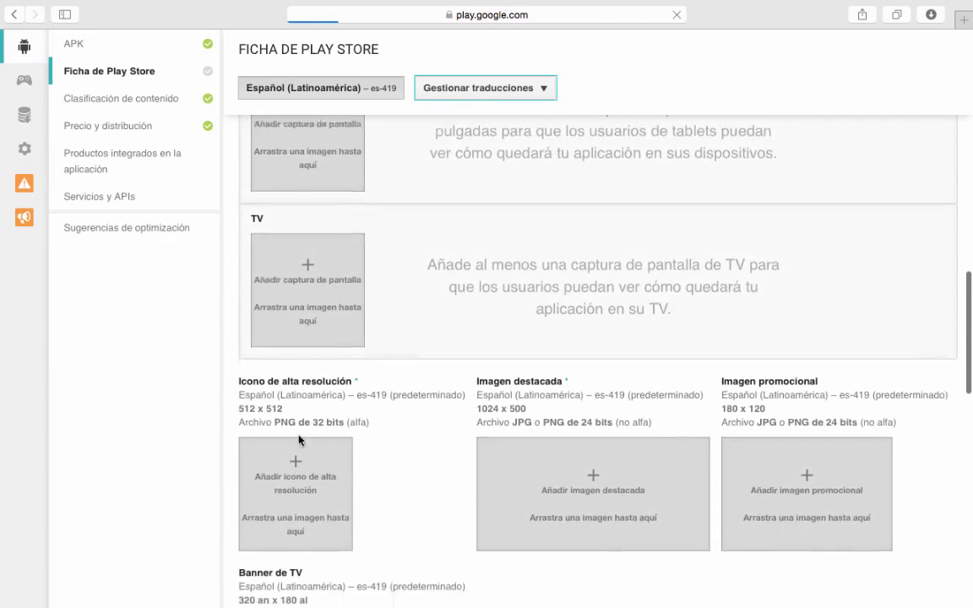
pyautogui.scroll(-5, 299, 440)
pyautogui.scroll(20, 344, 433)
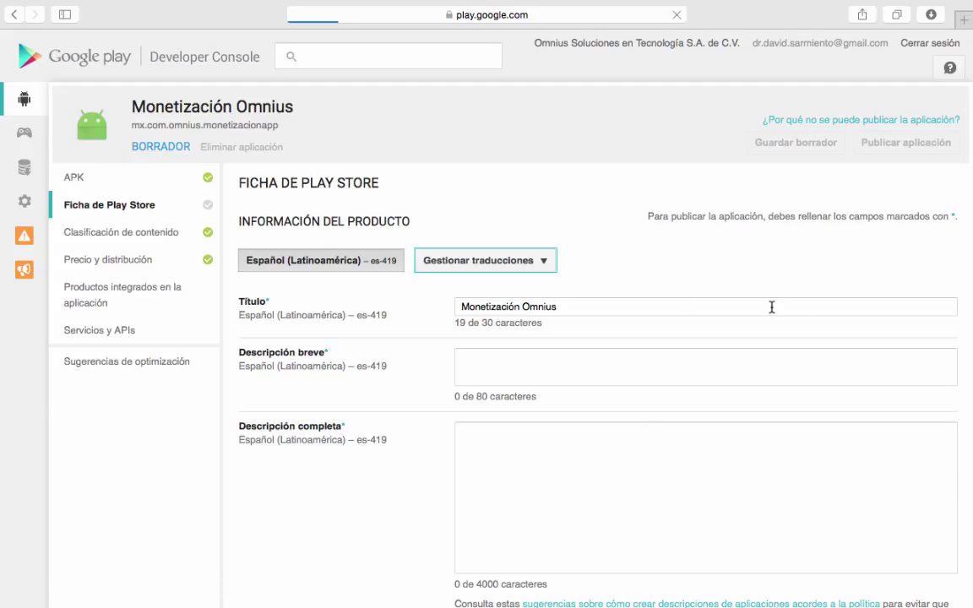
pyautogui.scroll(-1, 483, 220)
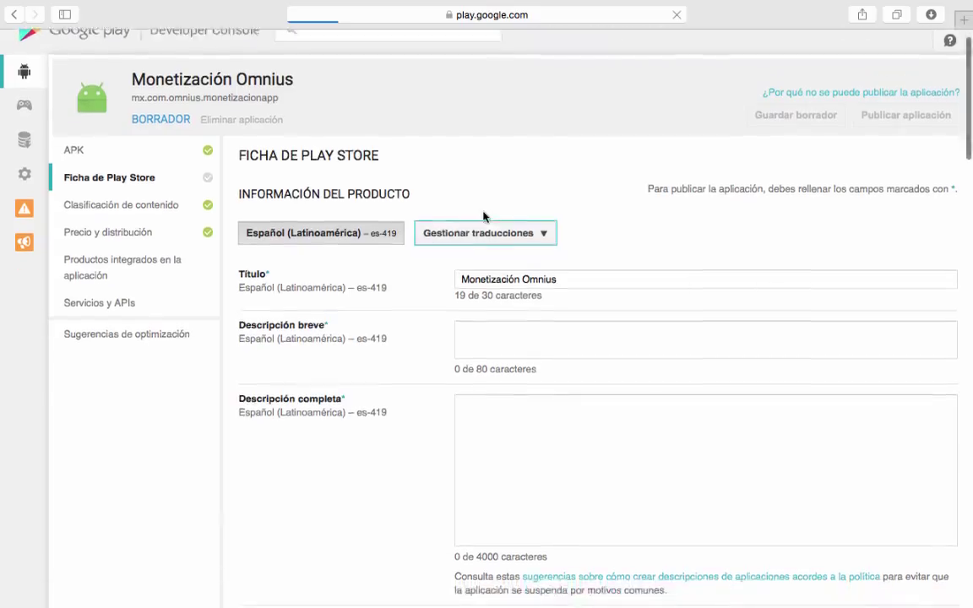
pyautogui.scroll(1, 483, 218)
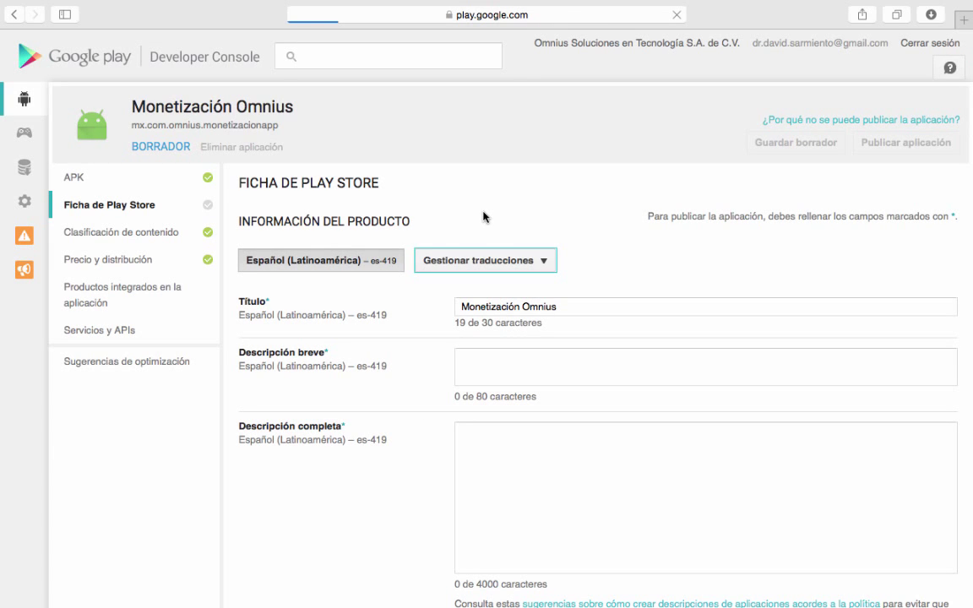
pyautogui.scroll(-10, 483, 217)
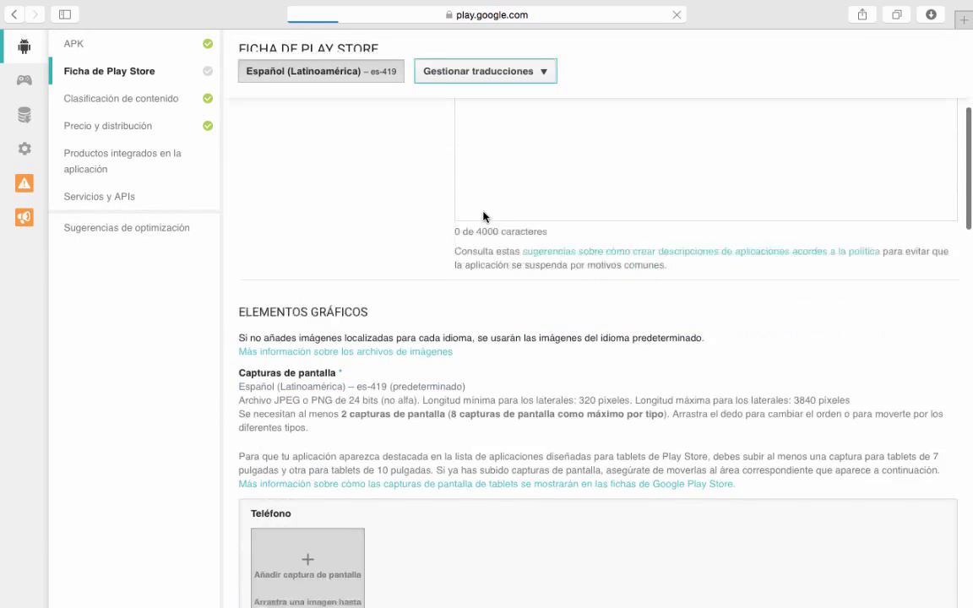
pyautogui.scroll(-10, 483, 217)
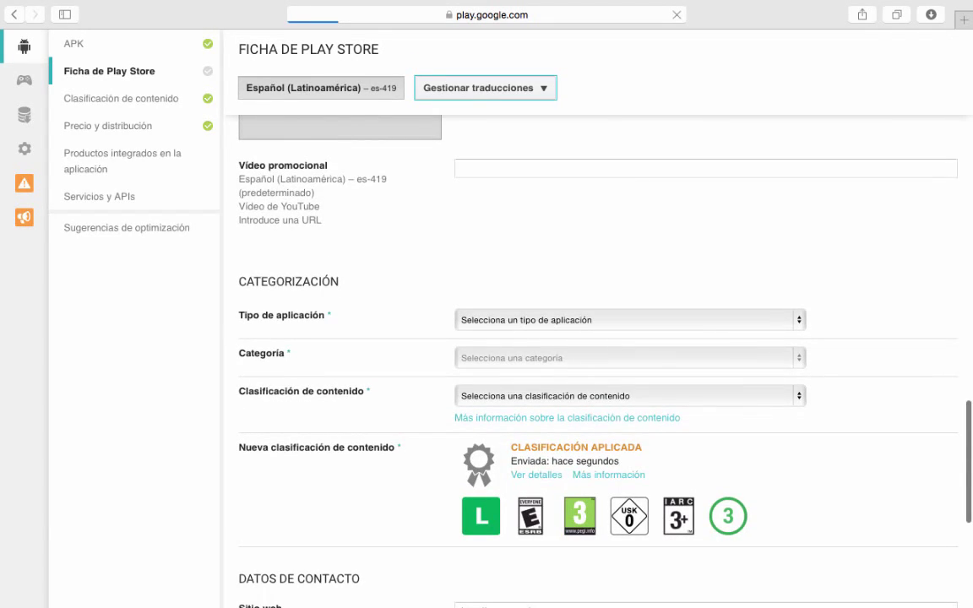
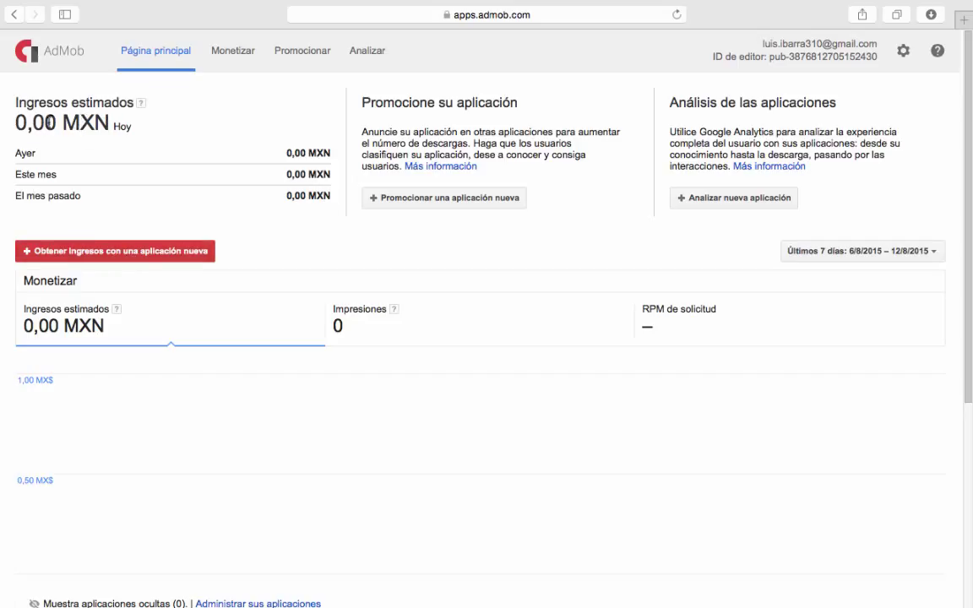
pyautogui.moveTo(19, 123); pyautogui.dragTo(151, 122)
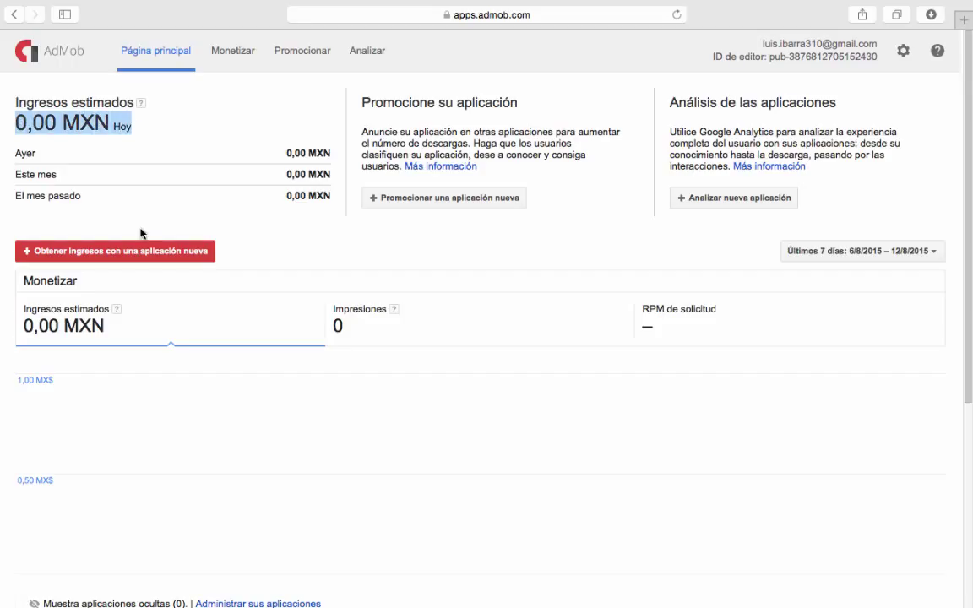
pyautogui.click(129, 162)
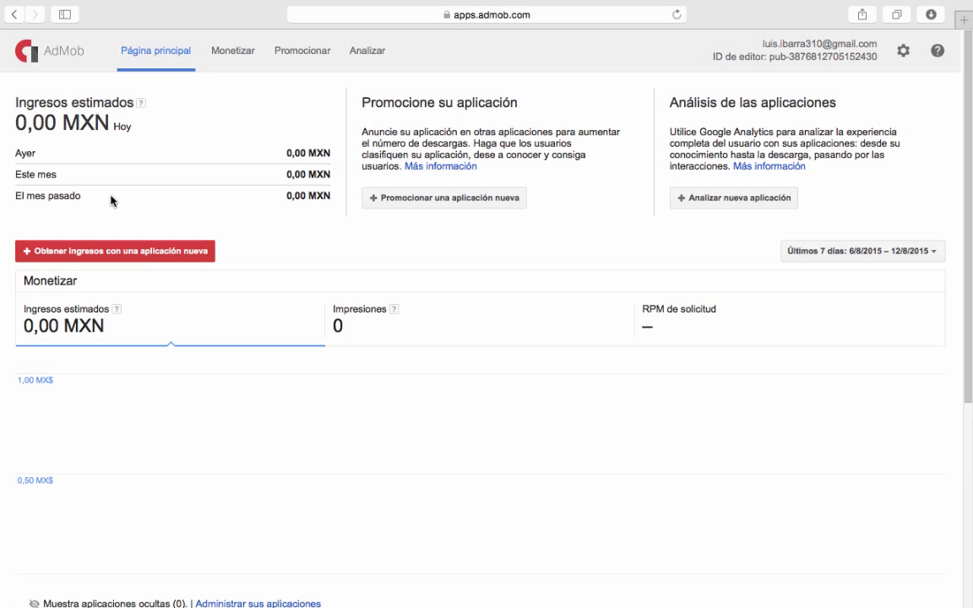
pyautogui.scroll(-5, 110, 200)
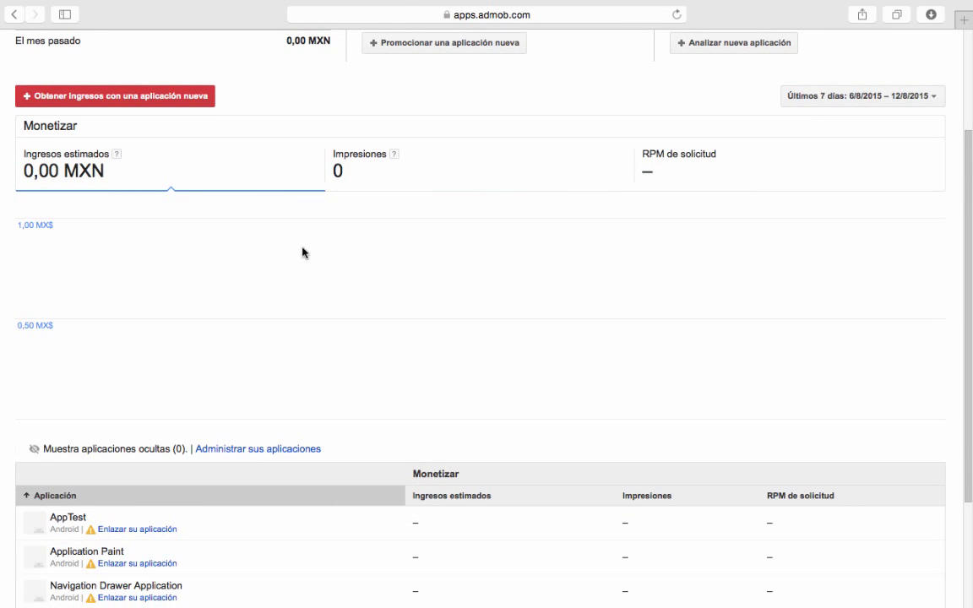
pyautogui.scroll(2, 258, 353)
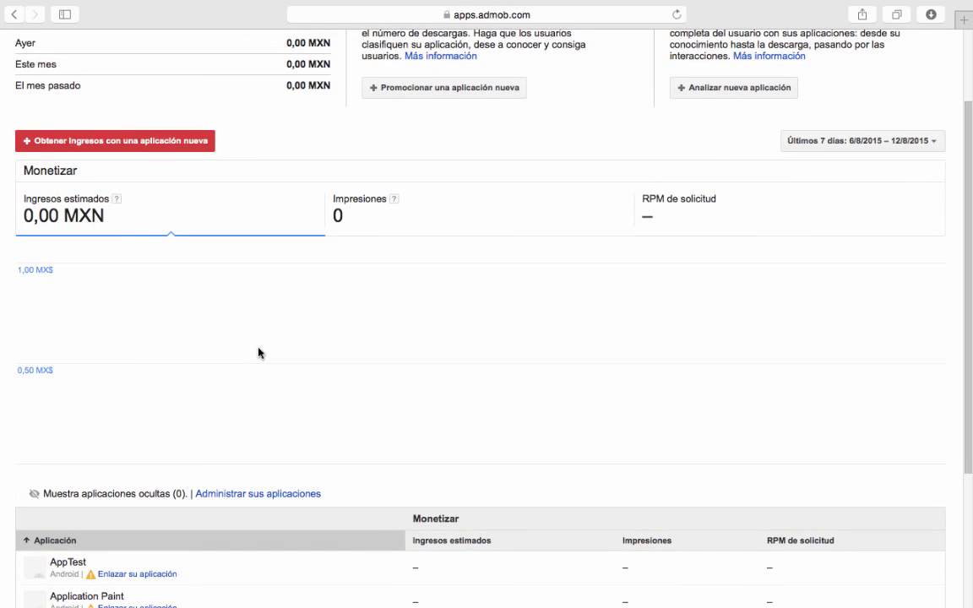
pyautogui.scroll(-1, 259, 353)
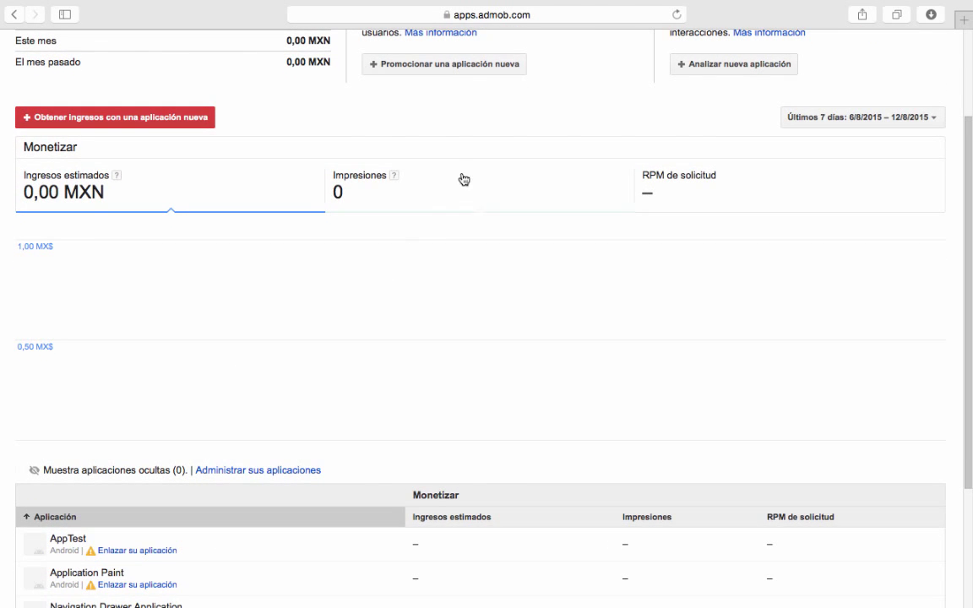
pyautogui.click(418, 211)
pyautogui.click(691, 210)
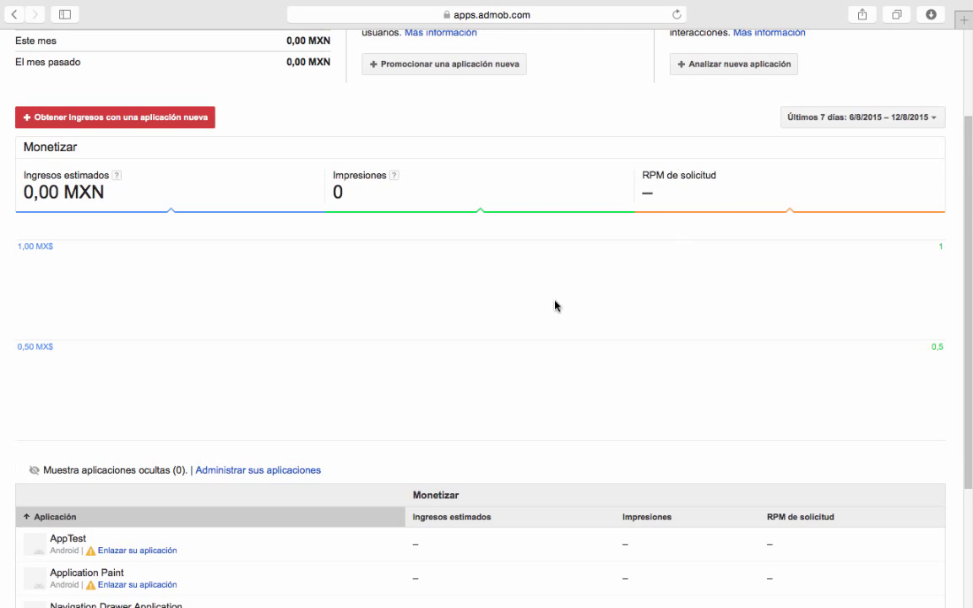
pyautogui.scroll(-1, 554, 306)
pyautogui.scroll(2, 591, 270)
pyautogui.click(674, 221)
pyautogui.click(545, 225)
pyautogui.scroll(-5, 387, 314)
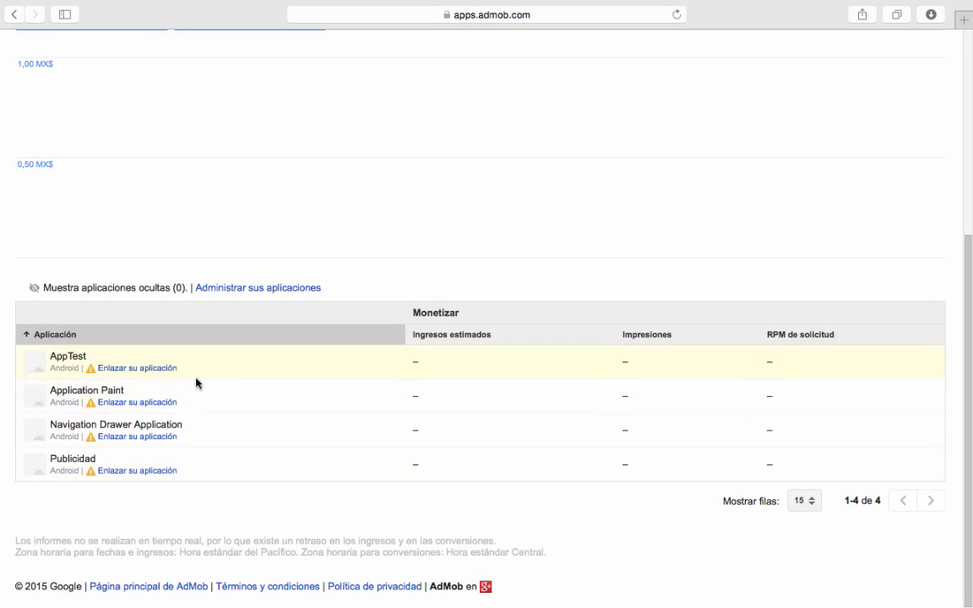
pyautogui.scroll(1, 196, 435)
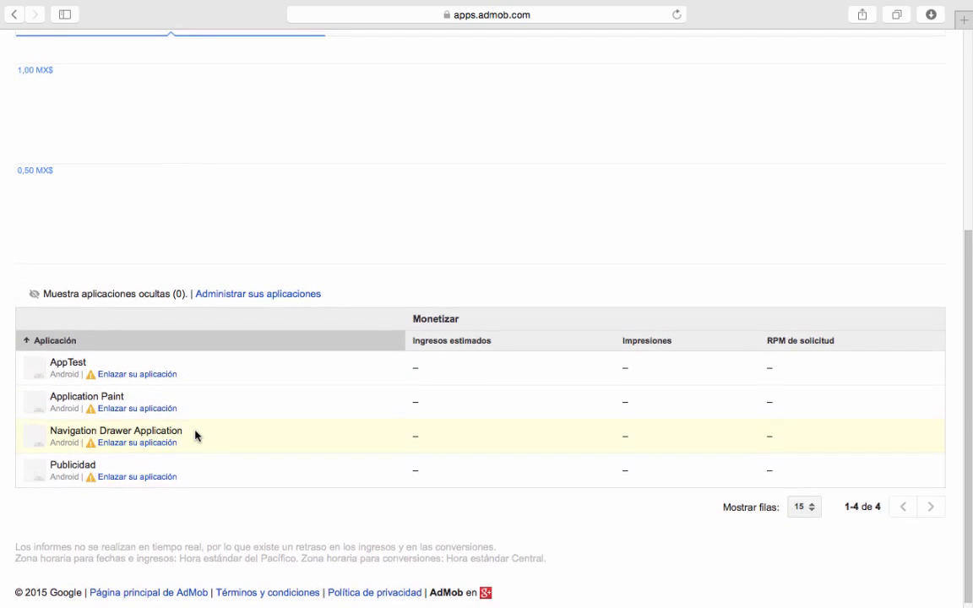
pyautogui.scroll(5, 195, 435)
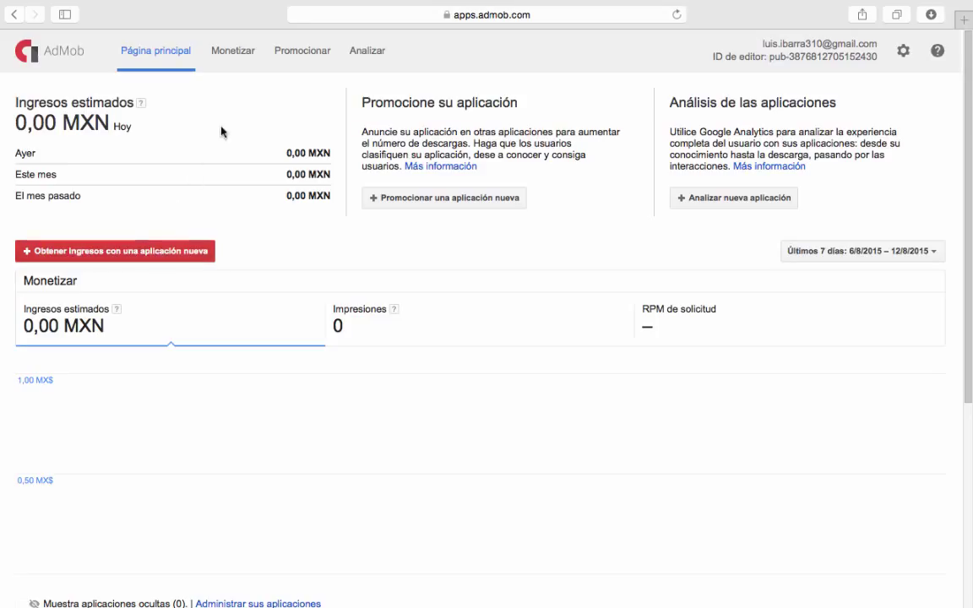
# Open the Monetizar section, decline saving the password, and browse the Informe de la red AdMob.
pyautogui.click(234, 55)
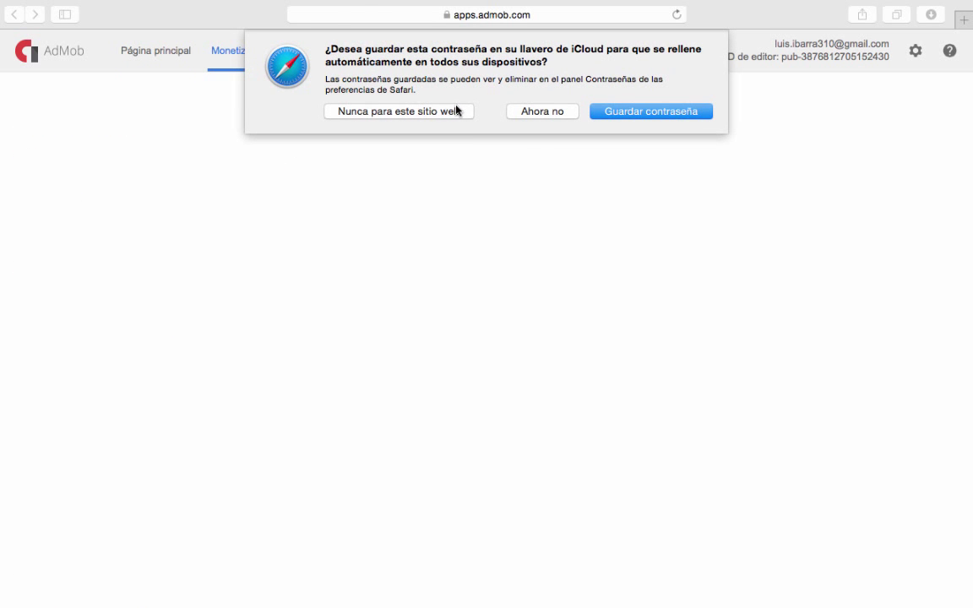
pyautogui.click(623, 110)
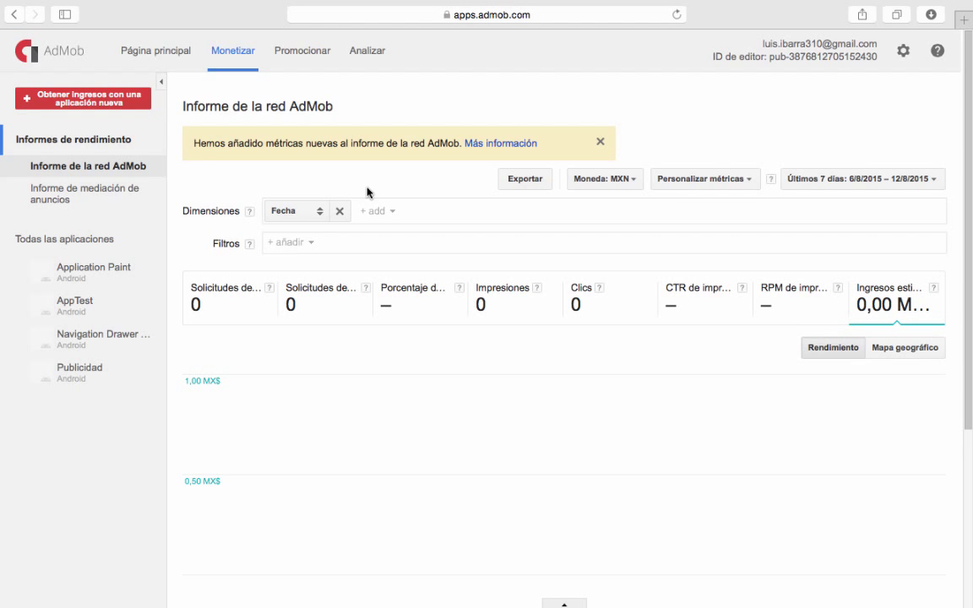
pyautogui.scroll(-10, 367, 193)
pyautogui.scroll(10, 368, 193)
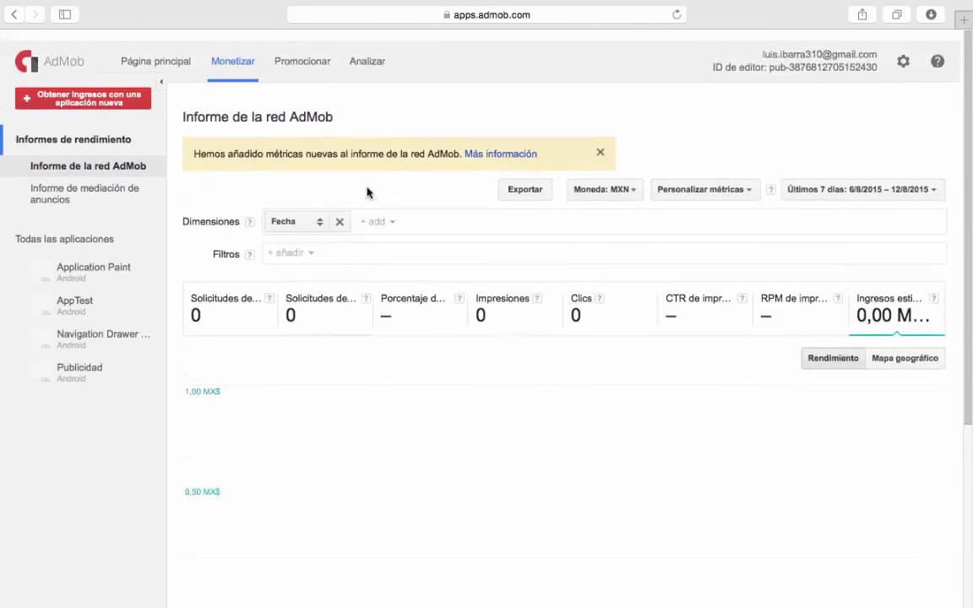
pyautogui.scroll(-1, 368, 193)
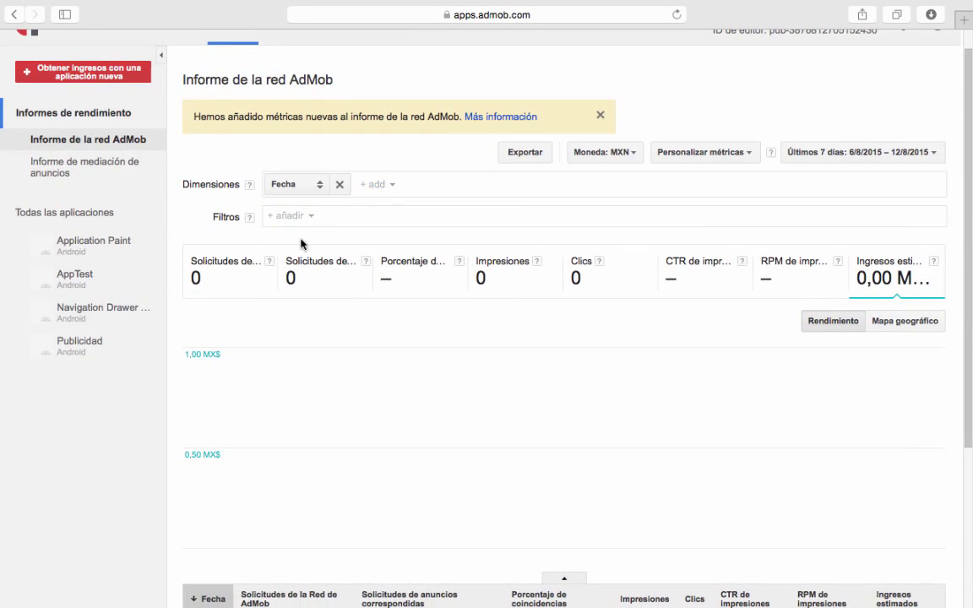
pyautogui.scroll(1, 315, 352)
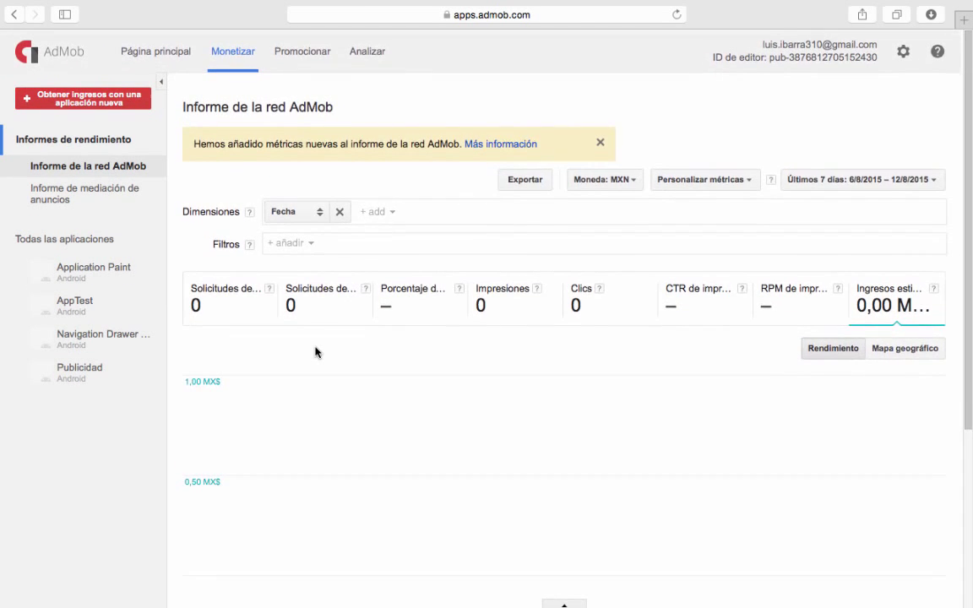
pyautogui.scroll(-5, 315, 352)
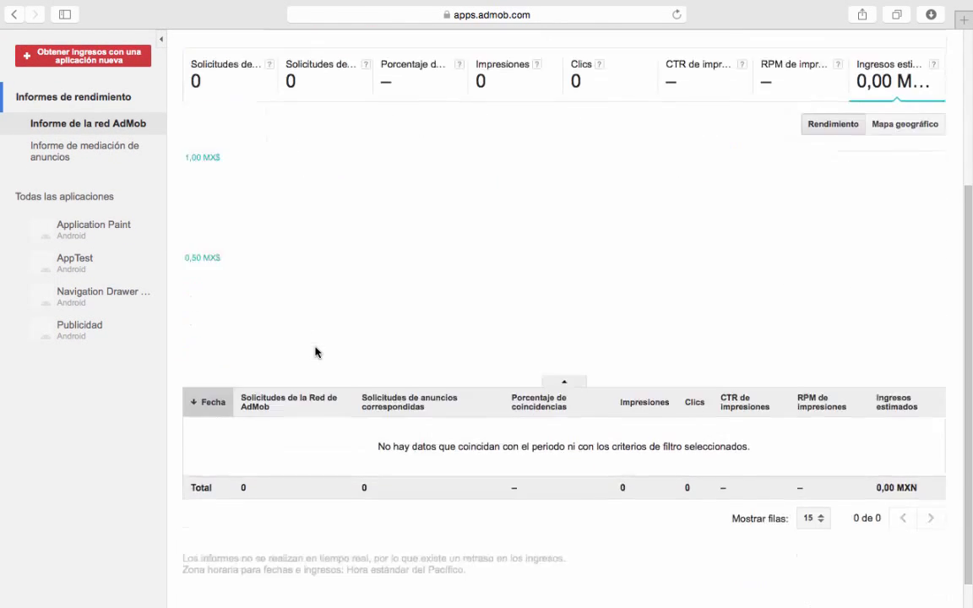
pyautogui.scroll(5, 315, 352)
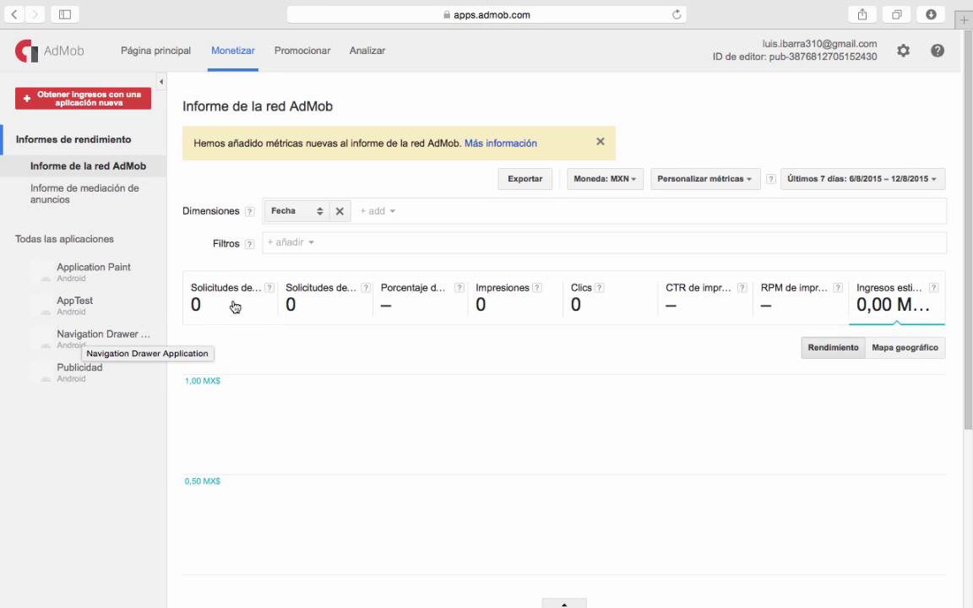
pyautogui.scroll(-2, 92, 283)
pyautogui.scroll(1, 91, 270)
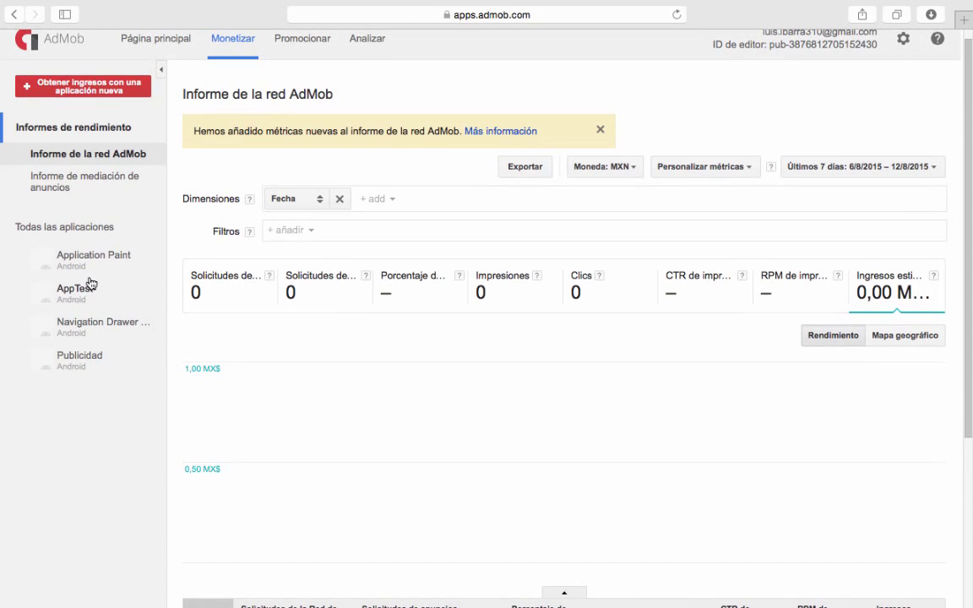
# Start monetising a new app, search for OmniusPublicidad, then clear the search box.
pyautogui.click(93, 88)
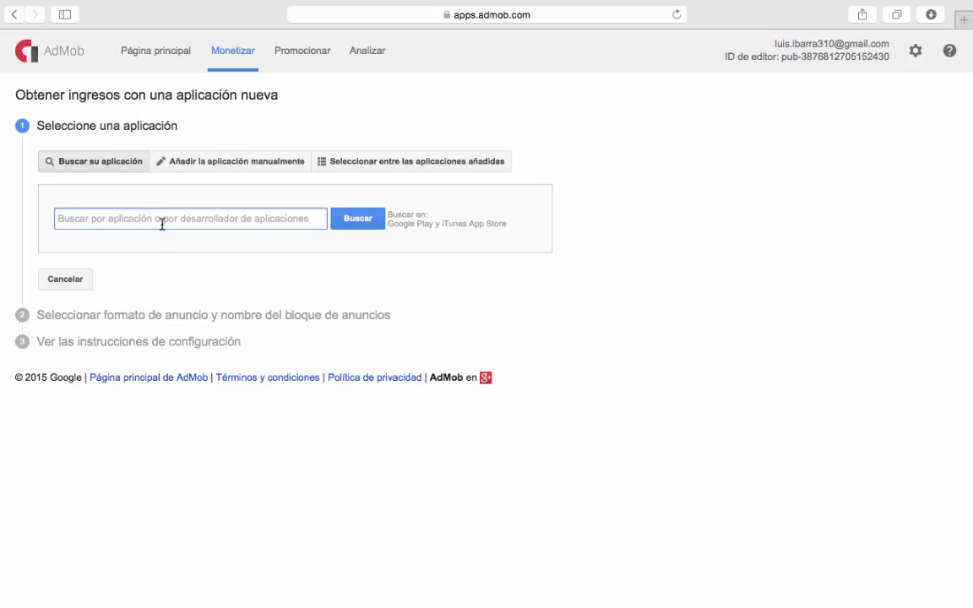
pyautogui.write('Omnius')
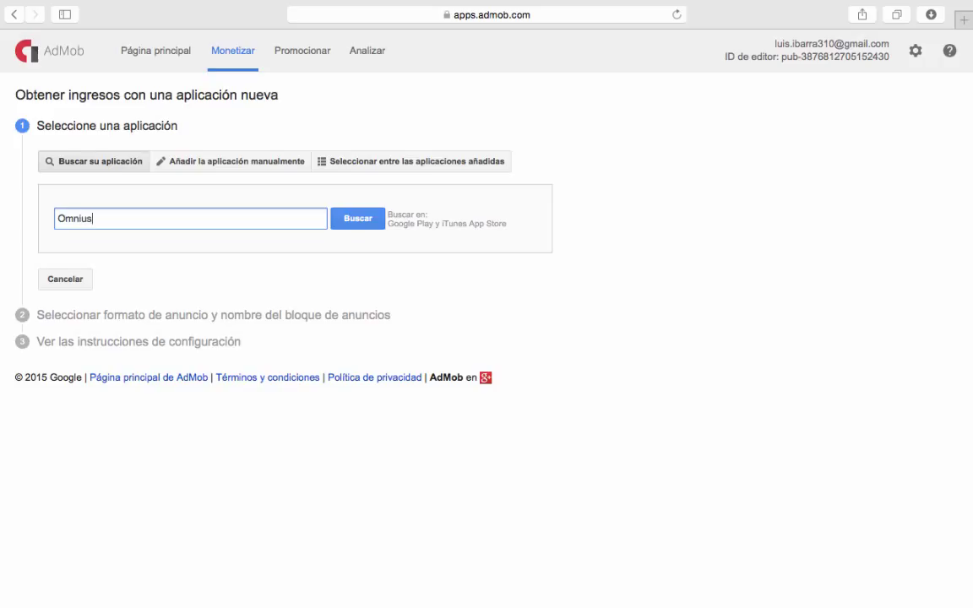
pyautogui.write('Publicidad')
pyautogui.press('Return')
pyautogui.press('super+a')
pyautogui.press('super+c')
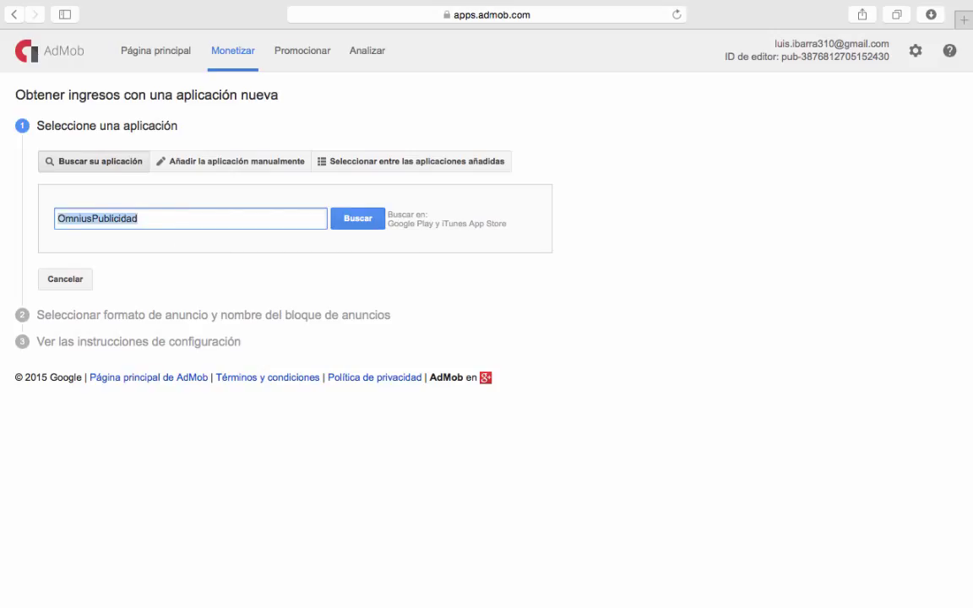
pyautogui.press('BackSpace')
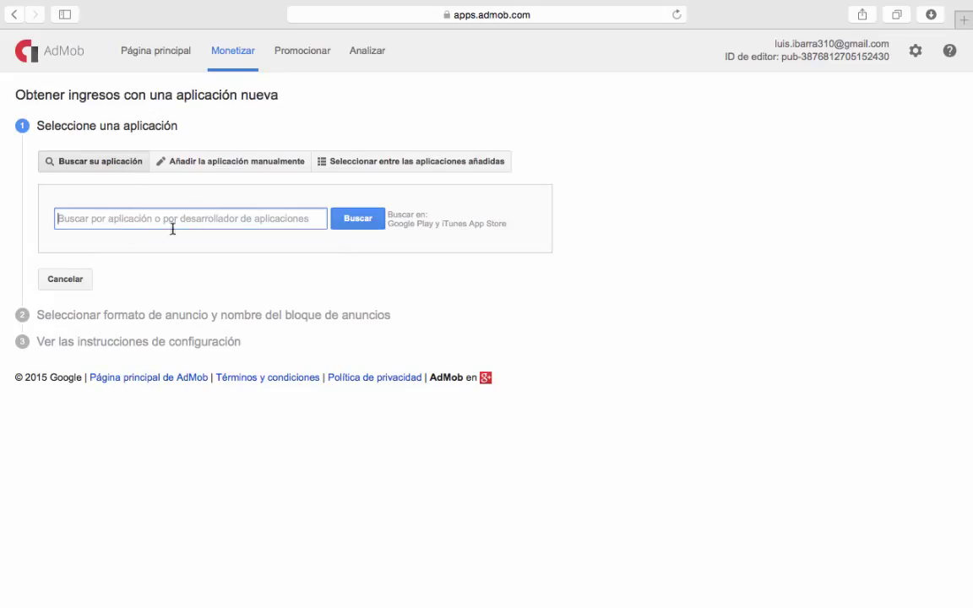
# Manually add the app OmniusPublicidad with platform Android.
pyautogui.click(208, 163)
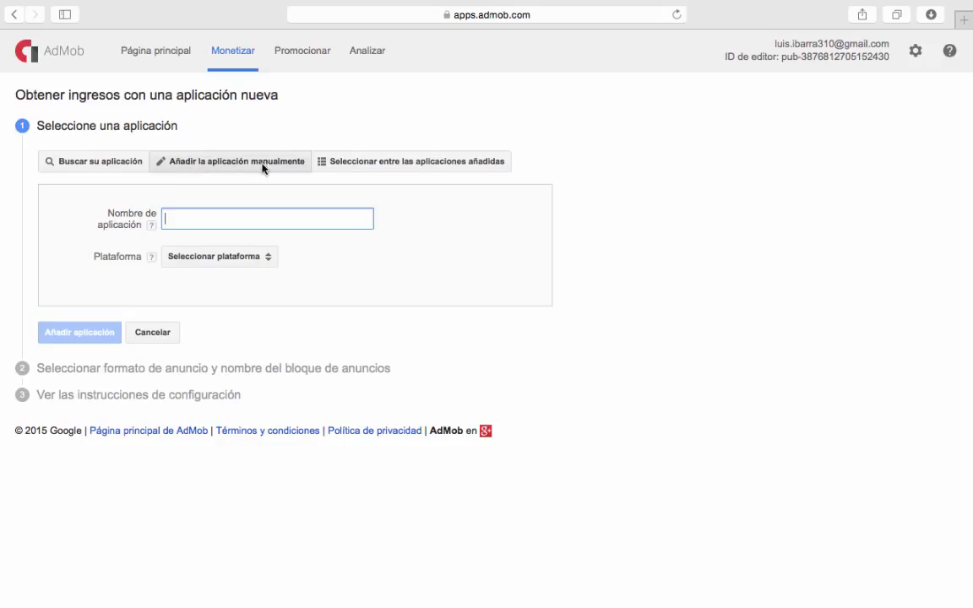
pyautogui.press('super+v')
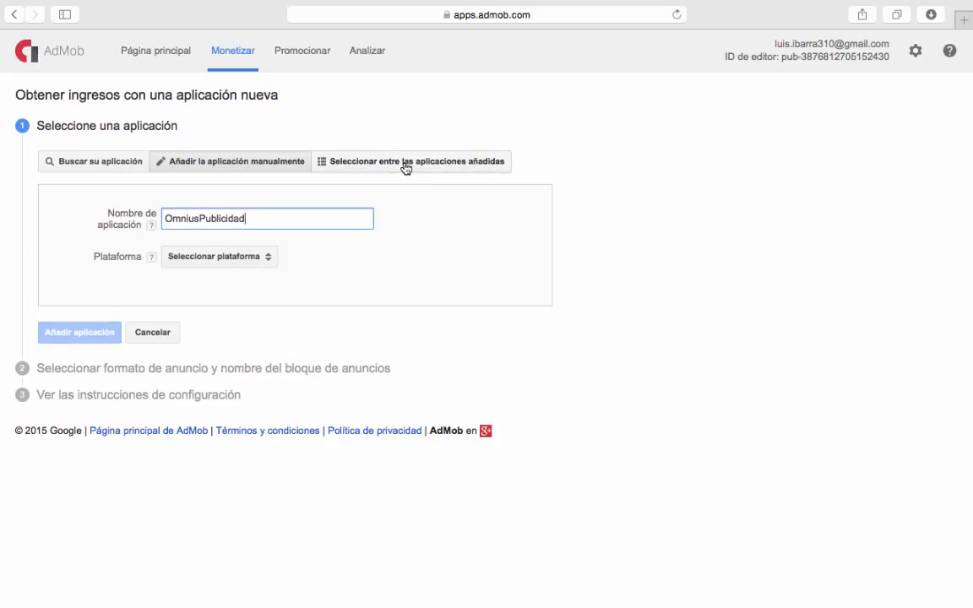
pyautogui.click(406, 163)
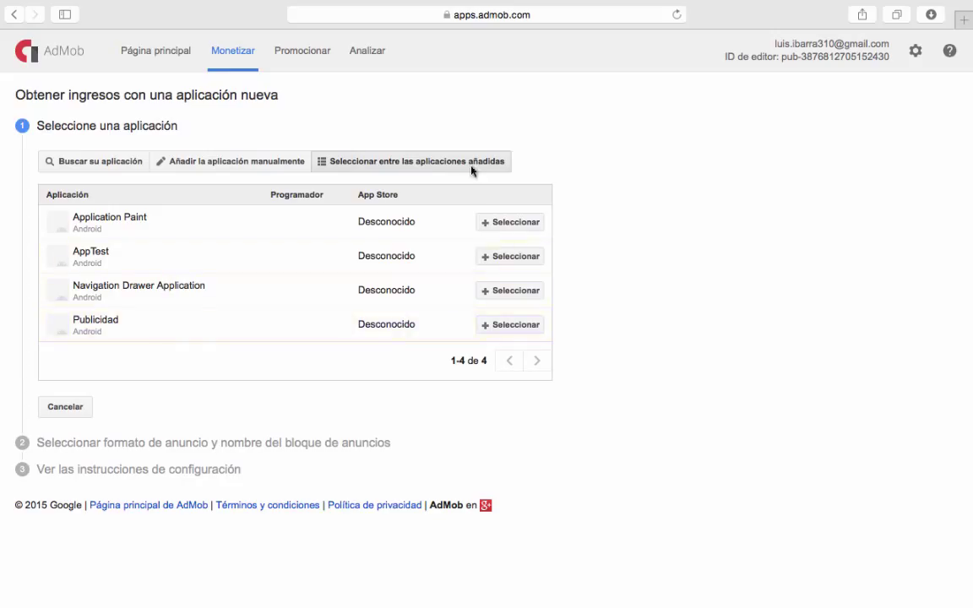
pyautogui.click(198, 162)
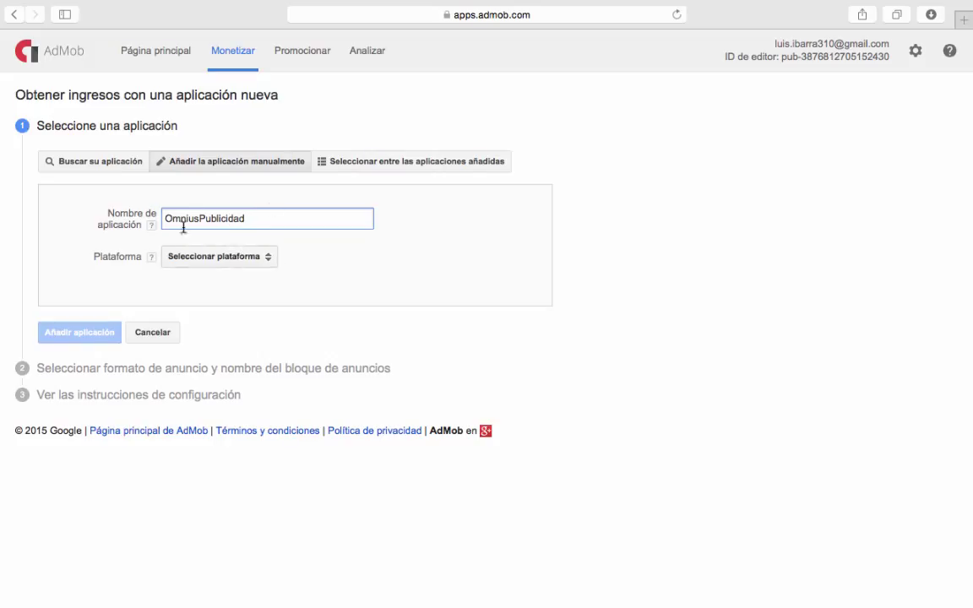
pyautogui.click(242, 257)
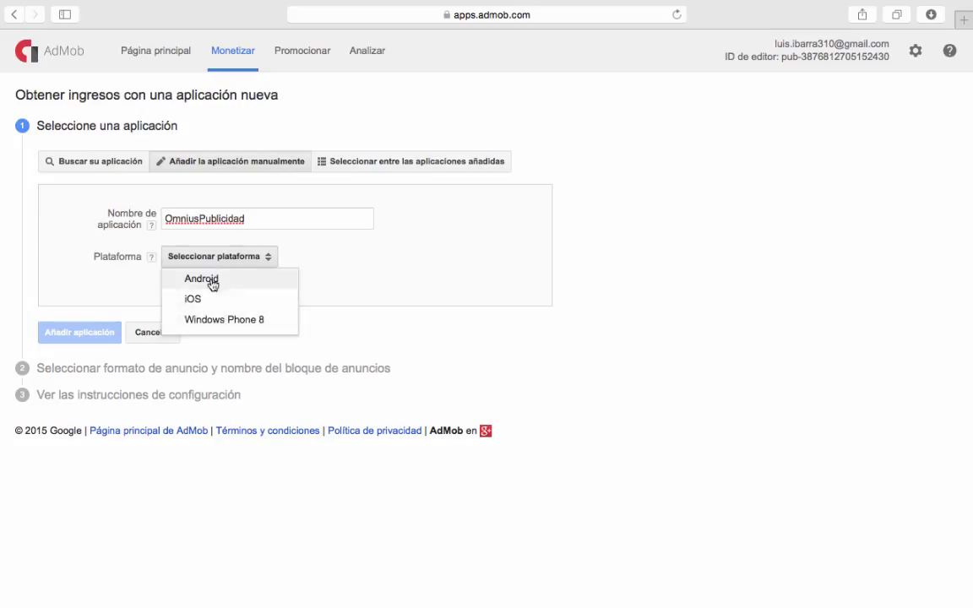
pyautogui.click(184, 279)
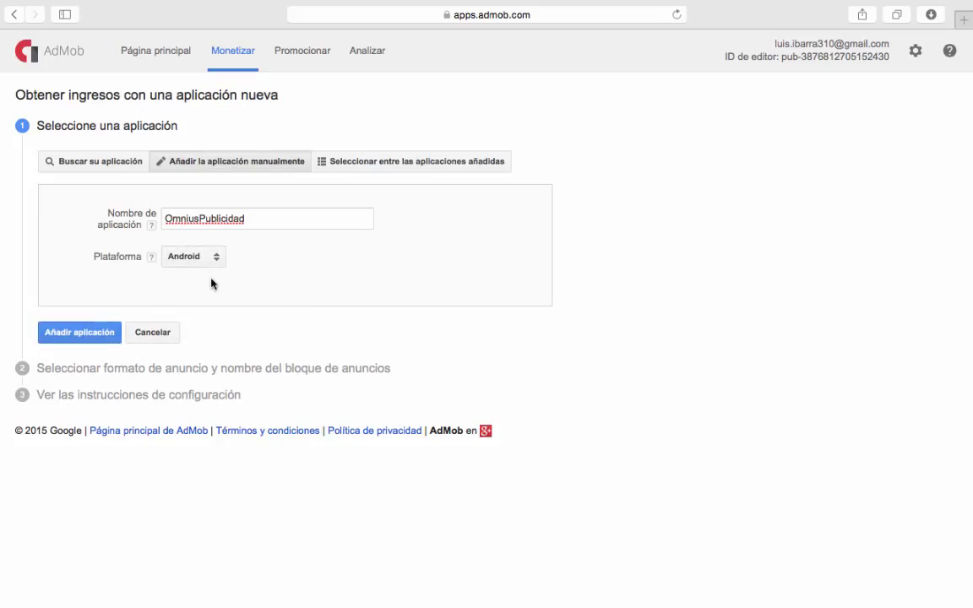
pyautogui.click(84, 335)
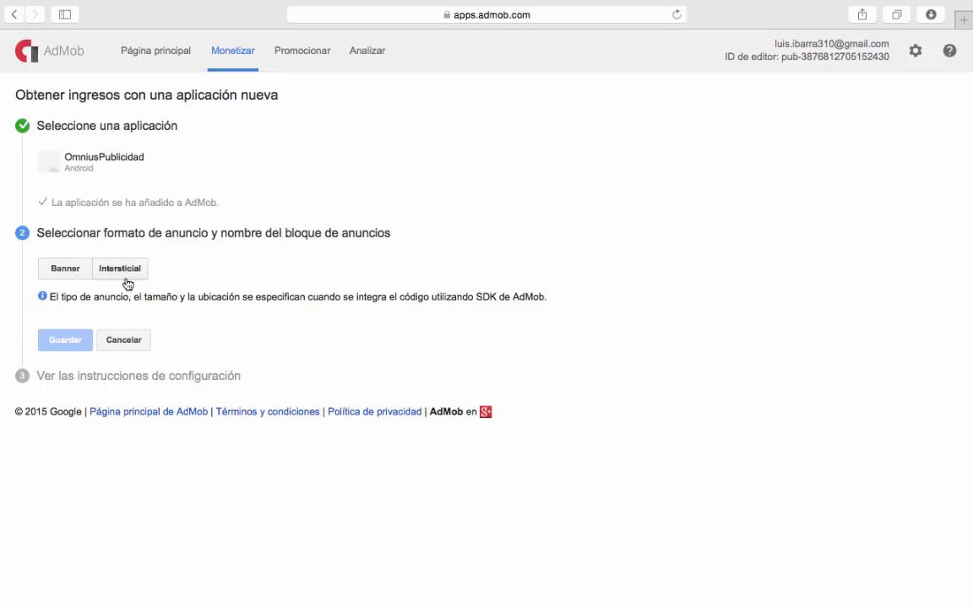
# Compare Banner and Intersticial formats, toggling interstitial Imagen ads, then return to Banner.
pyautogui.click(76, 275)
pyautogui.scroll(-2, 189, 329)
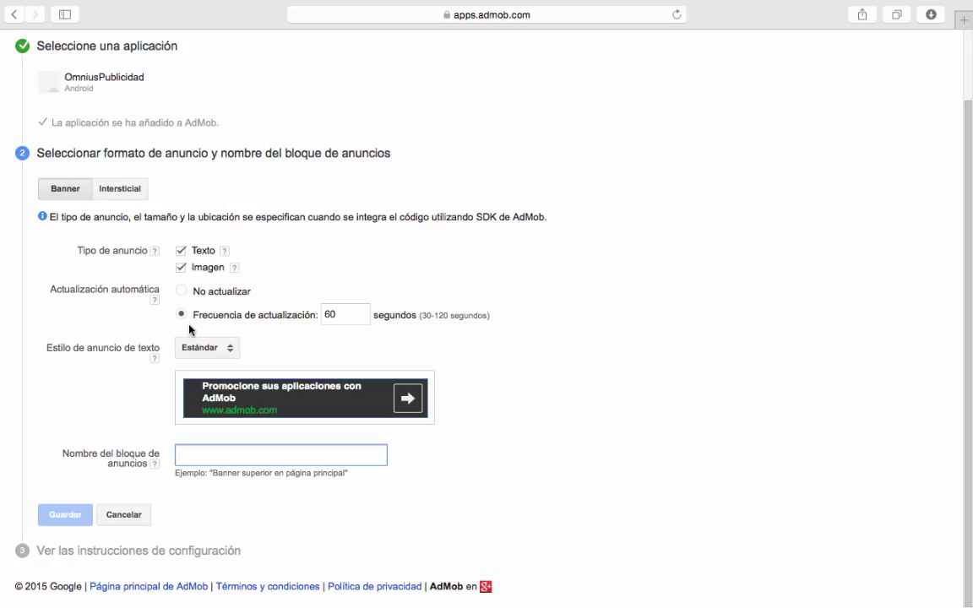
pyautogui.click(132, 190)
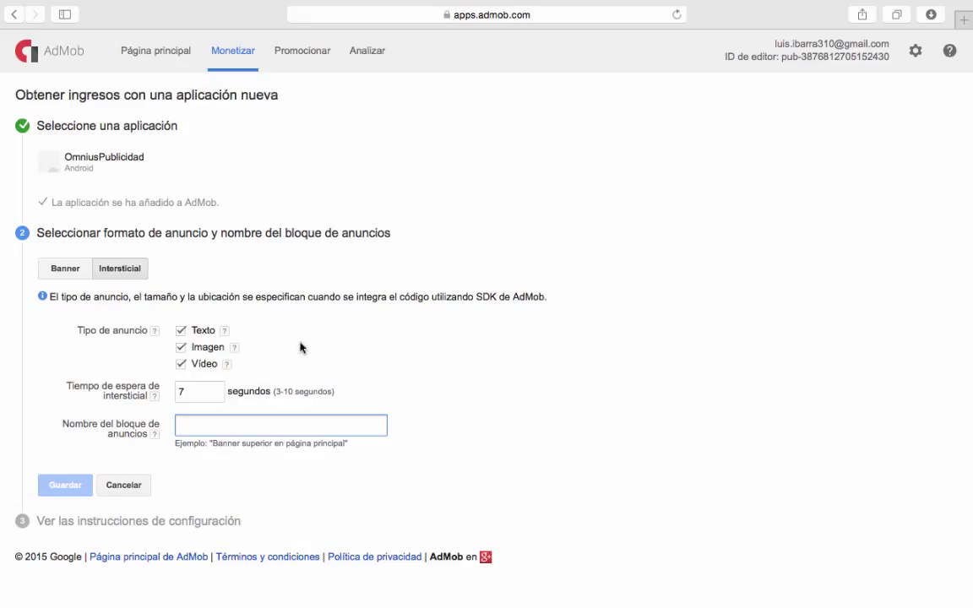
pyautogui.click(181, 347)
pyautogui.click(71, 271)
pyautogui.scroll(-2, 226, 404)
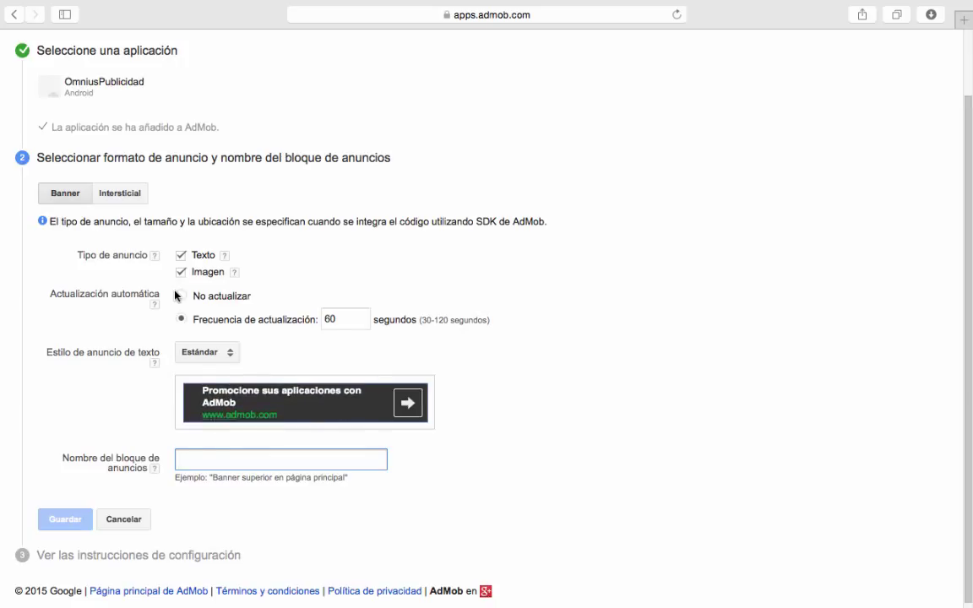
pyautogui.click(343, 327)
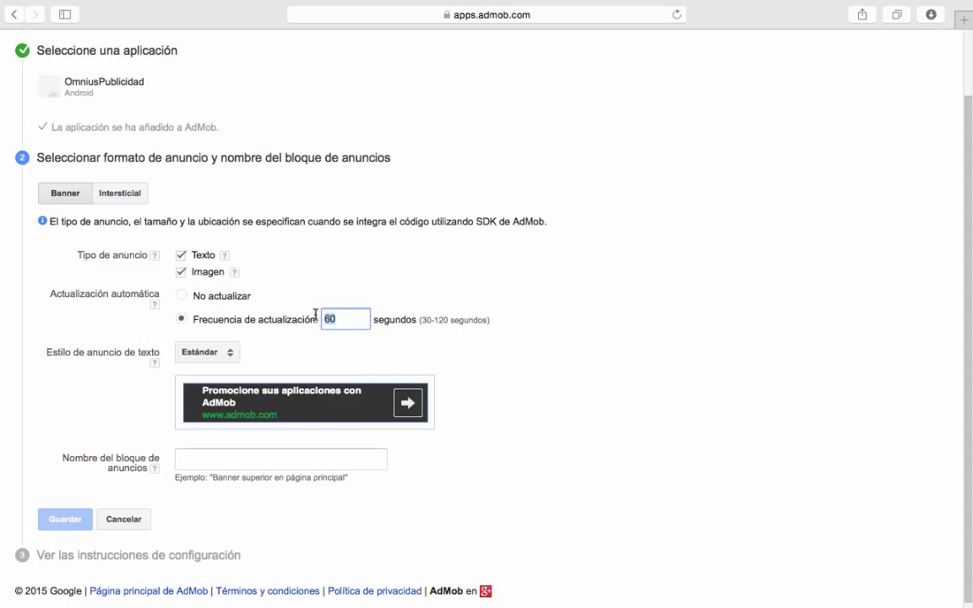
pyautogui.moveTo(345, 315); pyautogui.dragTo(324, 313)
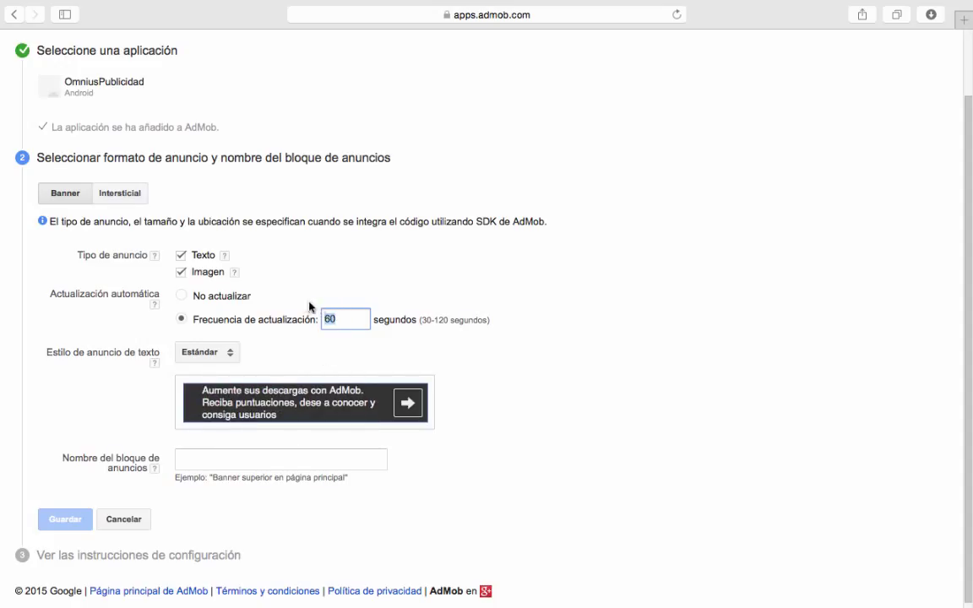
pyautogui.write('60')
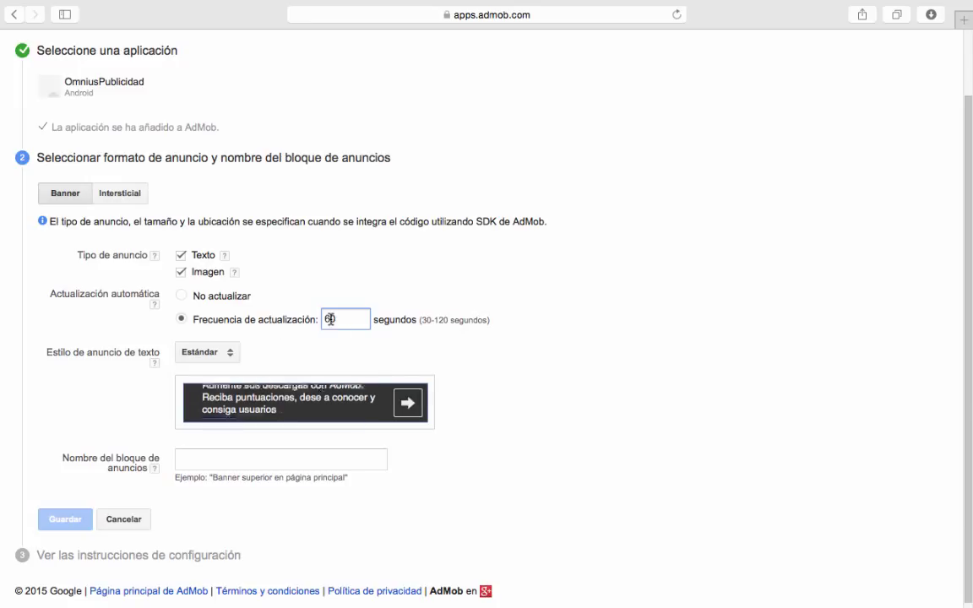
pyautogui.click(244, 326)
pyautogui.click(217, 359)
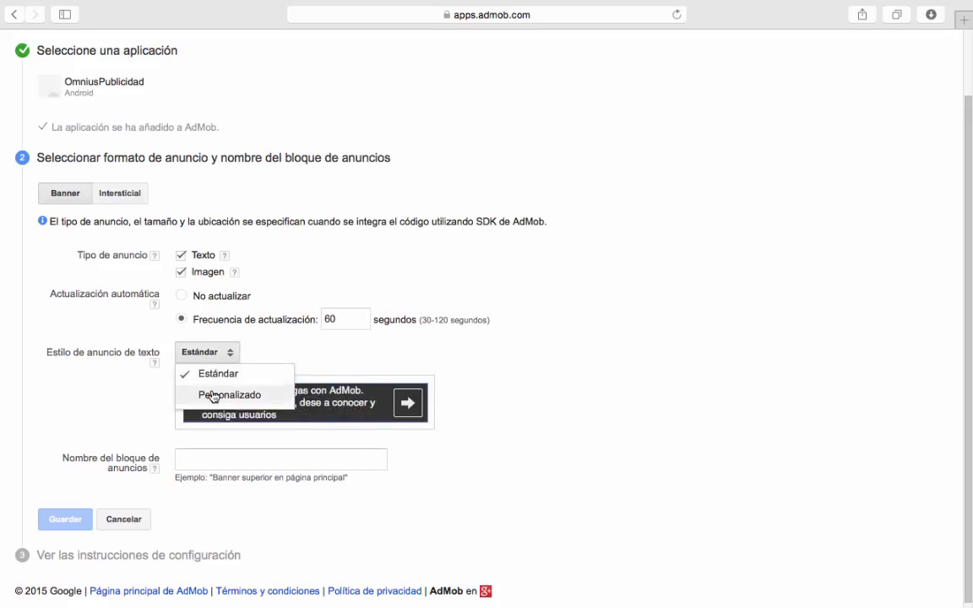
pyautogui.click(212, 393)
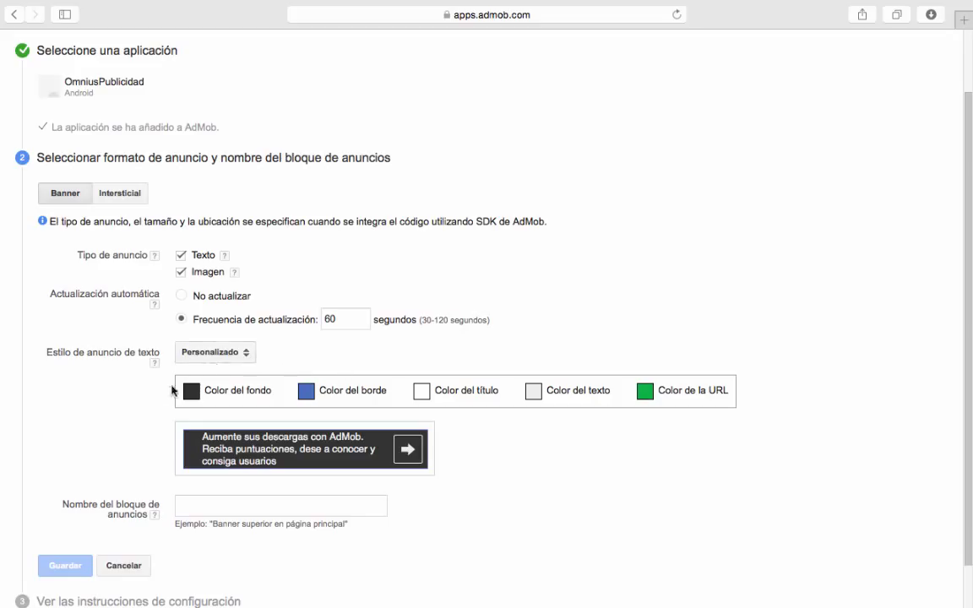
pyautogui.click(246, 353)
pyautogui.click(217, 374)
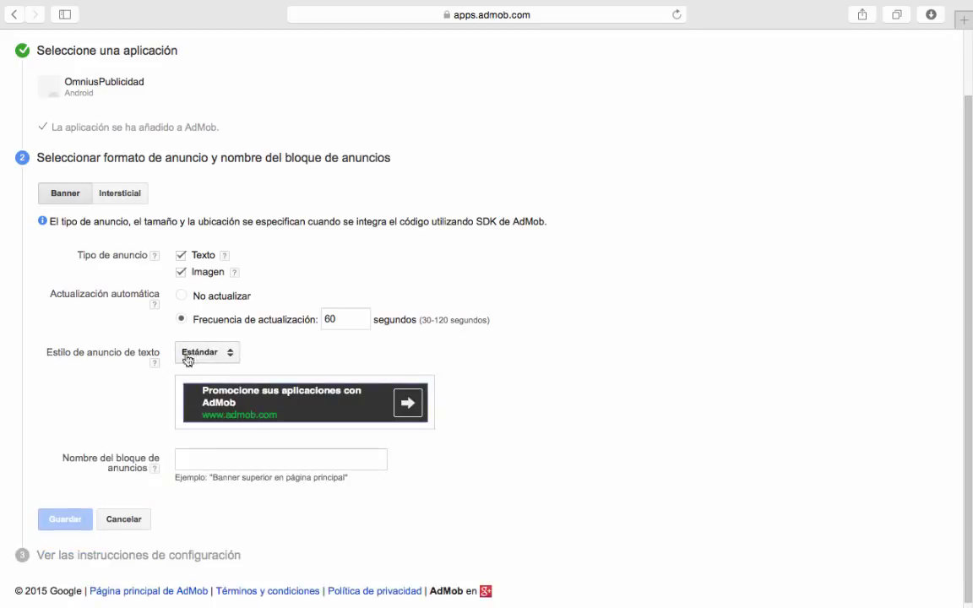
# Name the ad unit 'banner' and save it with Guardar.
pyautogui.click(195, 458)
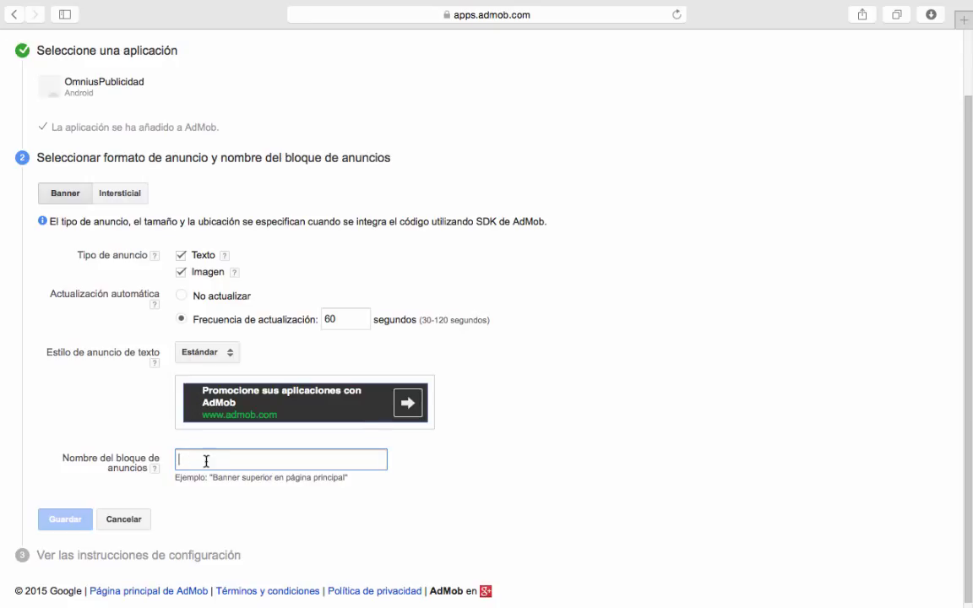
pyautogui.write('banner')
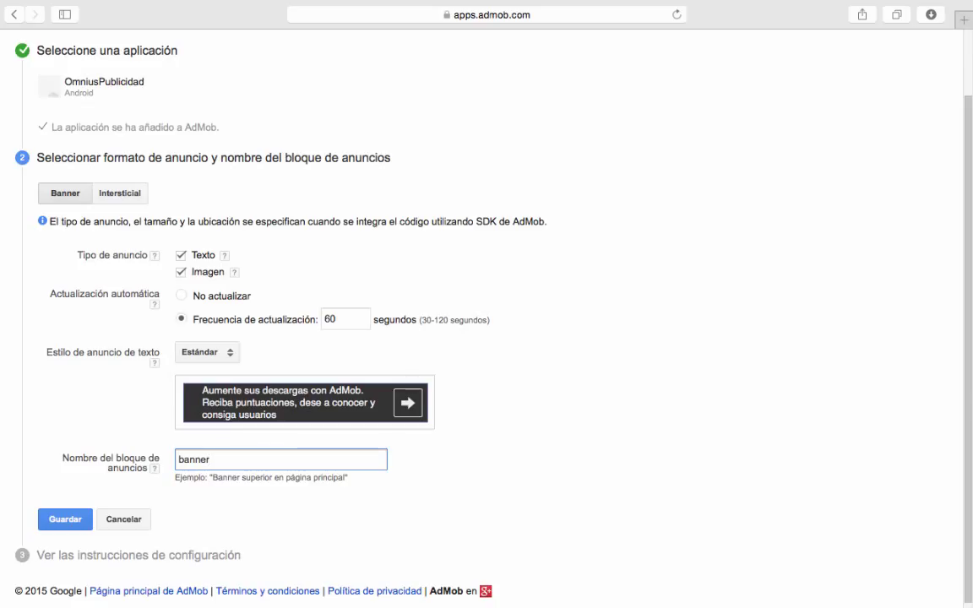
pyautogui.press('super+a')
pyautogui.moveTo(240, 478); pyautogui.dragTo(213, 478)
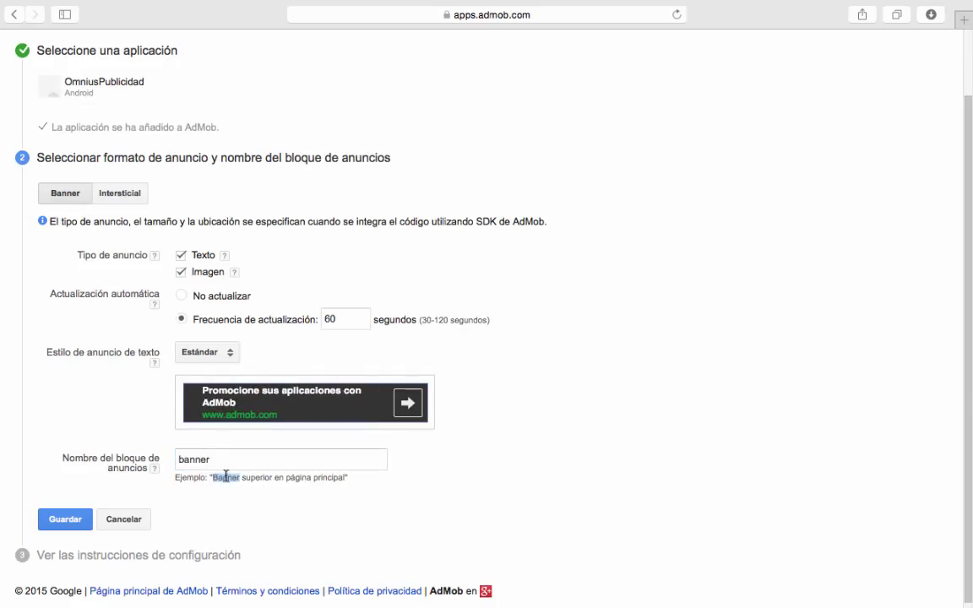
pyautogui.scroll(-1, 84, 465)
pyautogui.click(49, 514)
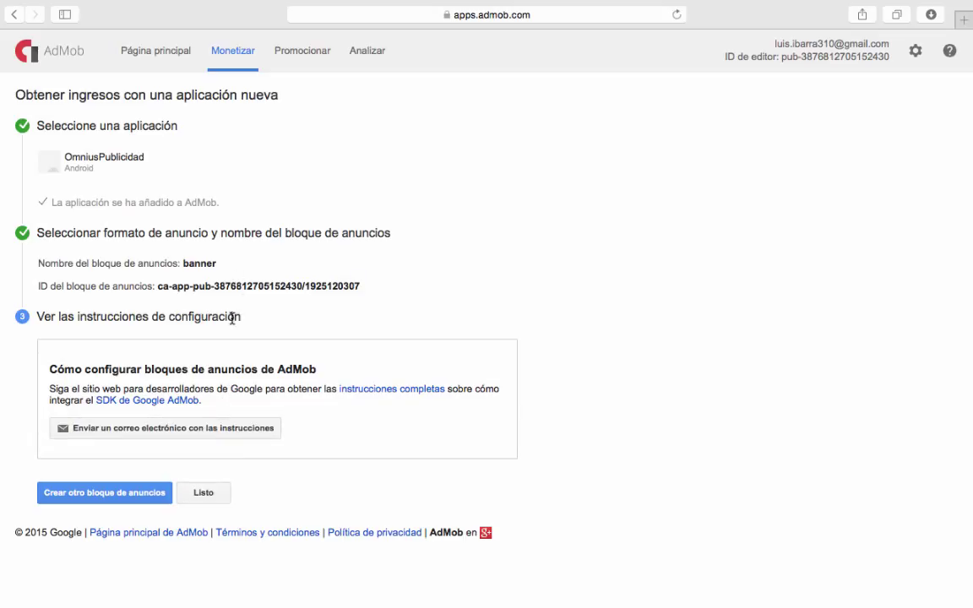
# Copy the banner ad unit's name and ID lines and switch to Android Studio.
pyautogui.moveTo(441, 282); pyautogui.dragTo(27, 262)
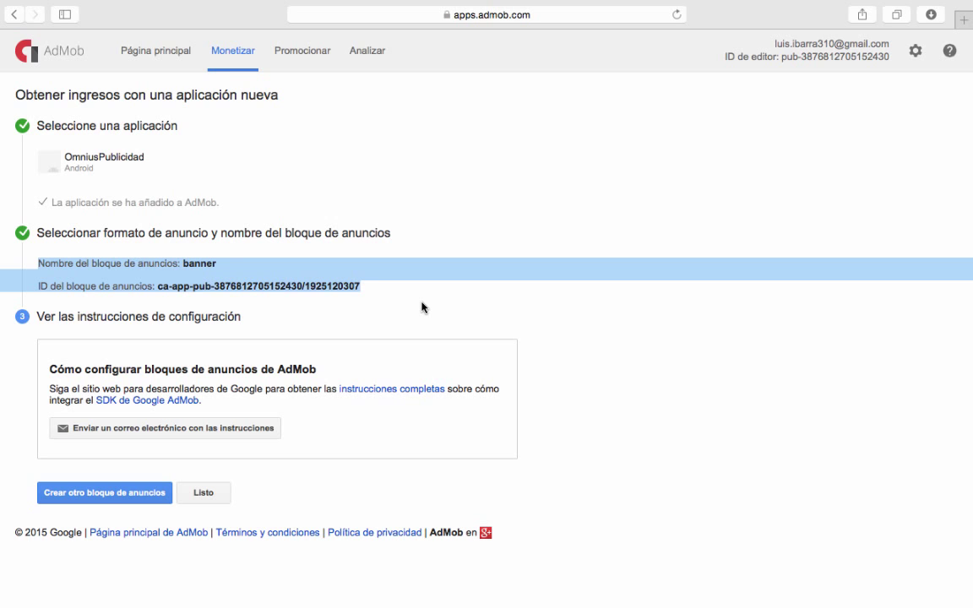
pyautogui.press('super+Tab')
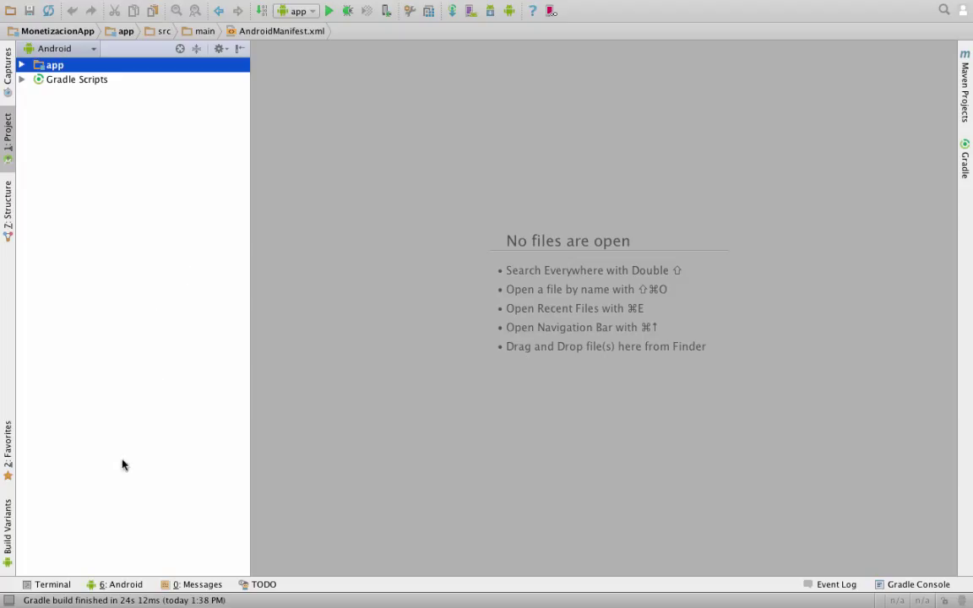
# Set the app module's build variant to debug and hide the Build Variants panel.
pyautogui.click(11, 524)
pyautogui.click(183, 387)
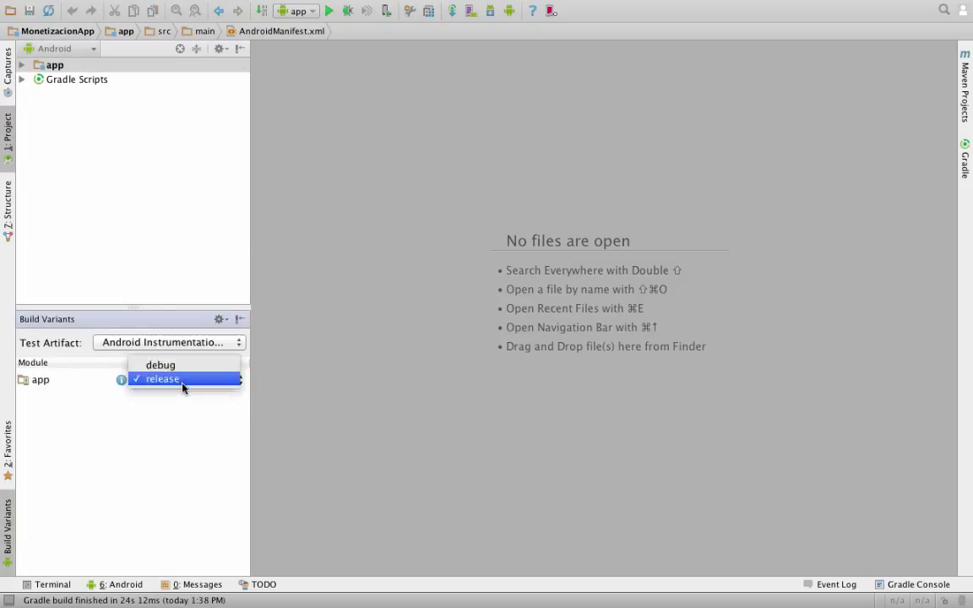
pyautogui.click(163, 366)
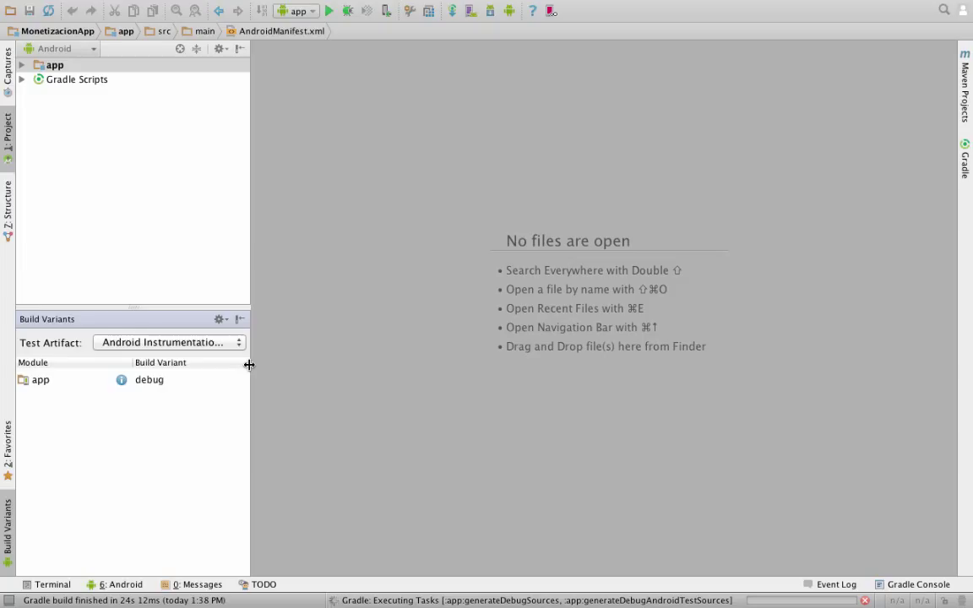
pyautogui.click(241, 321)
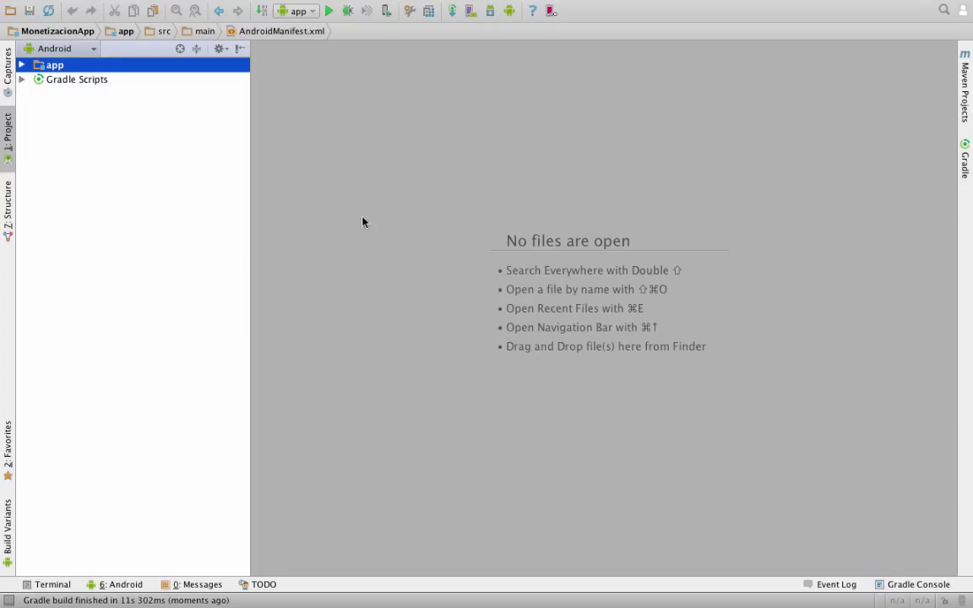
# Open build.gradle (Module: app) from Gradle Scripts in the project tree.
pyautogui.press('Right')
pyautogui.press('Down')
pyautogui.press('Down')
pyautogui.press('Up')
pyautogui.press('Down')
pyautogui.press('Up')
pyautogui.press('Down')
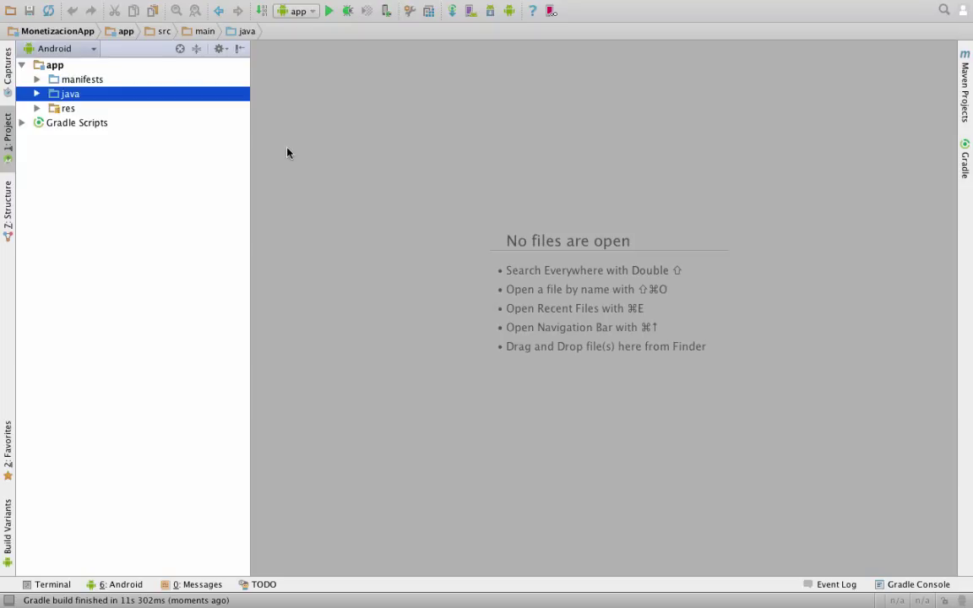
pyautogui.press('Down')
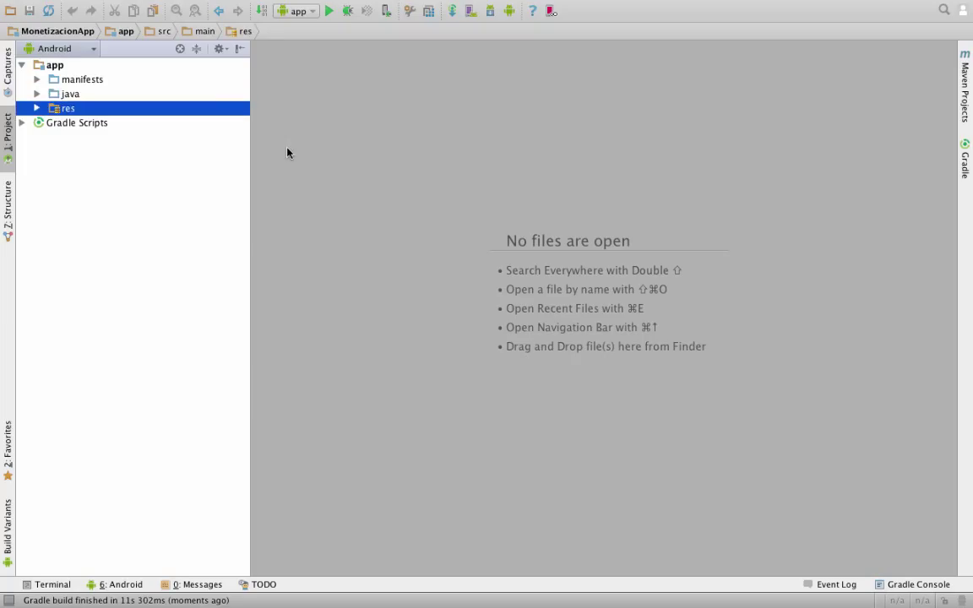
pyautogui.press('Down')
pyautogui.press('Right')
pyautogui.press('Down')
pyautogui.press('Down')
pyautogui.press('Return')
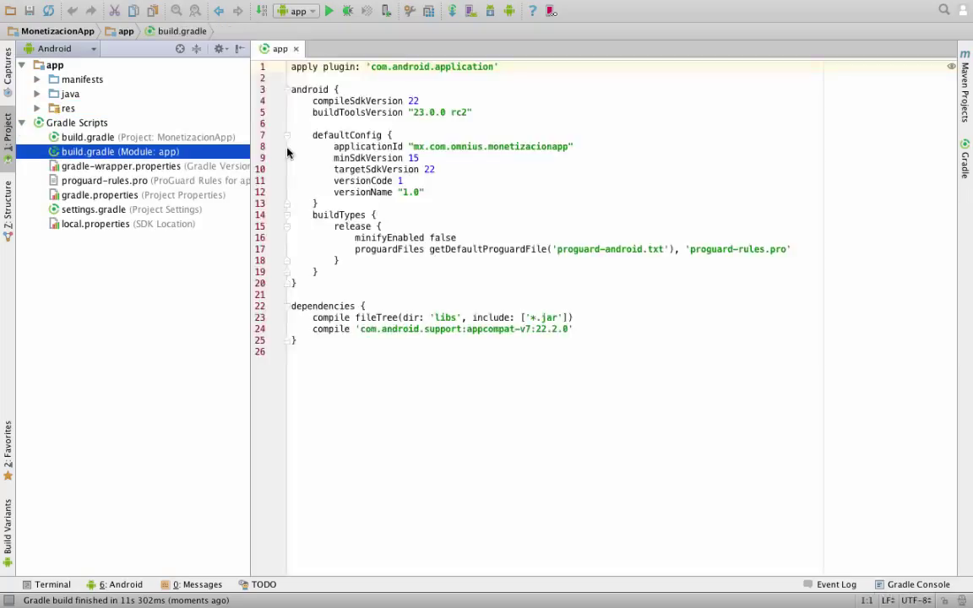
# Start a new 'compile' dependency line below the appcompat-v7:22.2.0 entry.
pyautogui.click(598, 326)
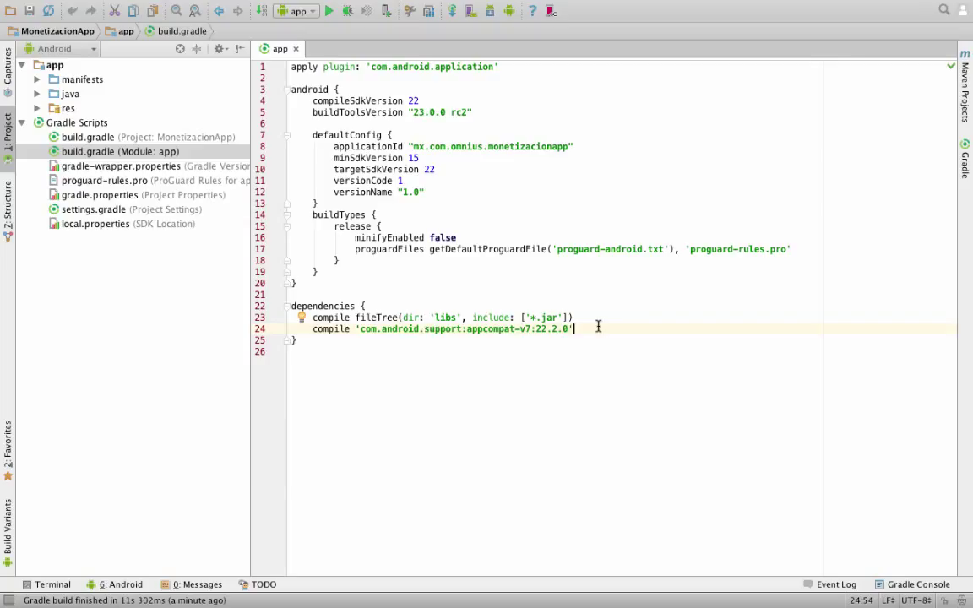
pyautogui.press('Return')
pyautogui.write('com')
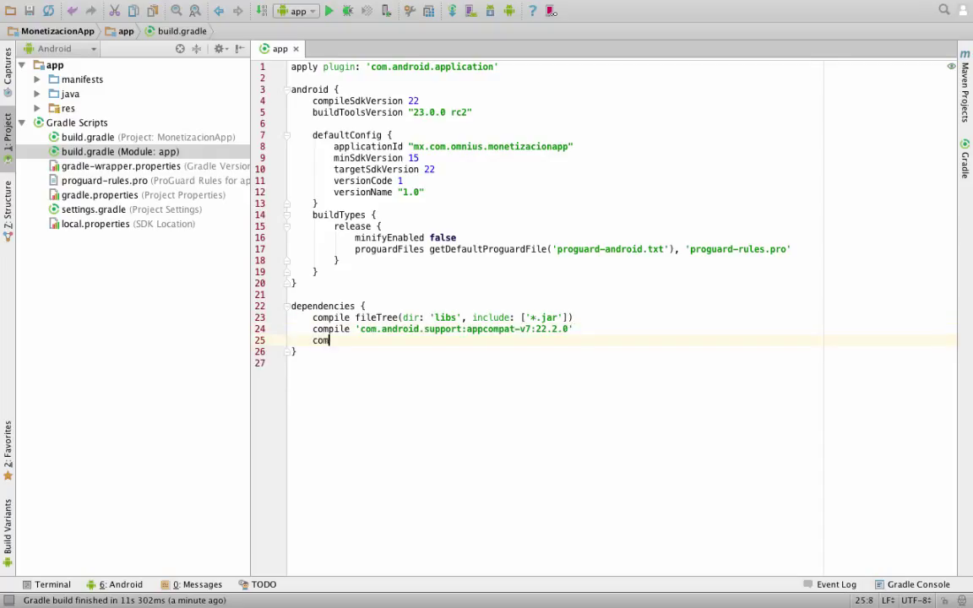